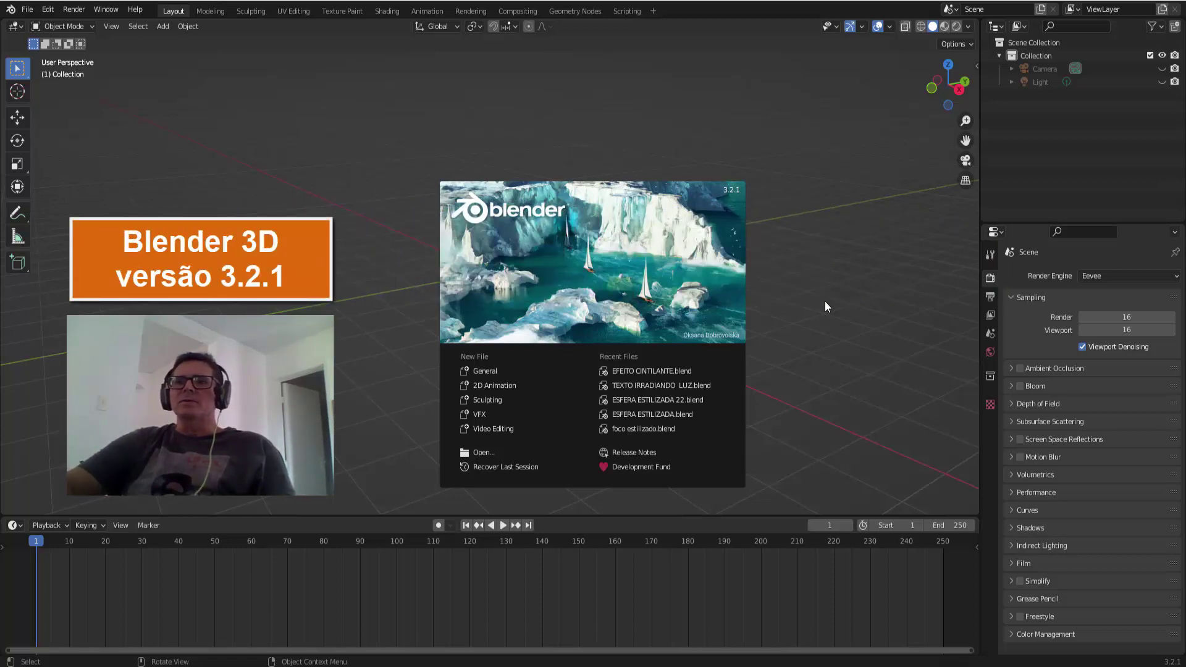
Step: Dismiss the splash screen and add an Ico Sphere at the origin with 3 subdivisions
click(825, 301)
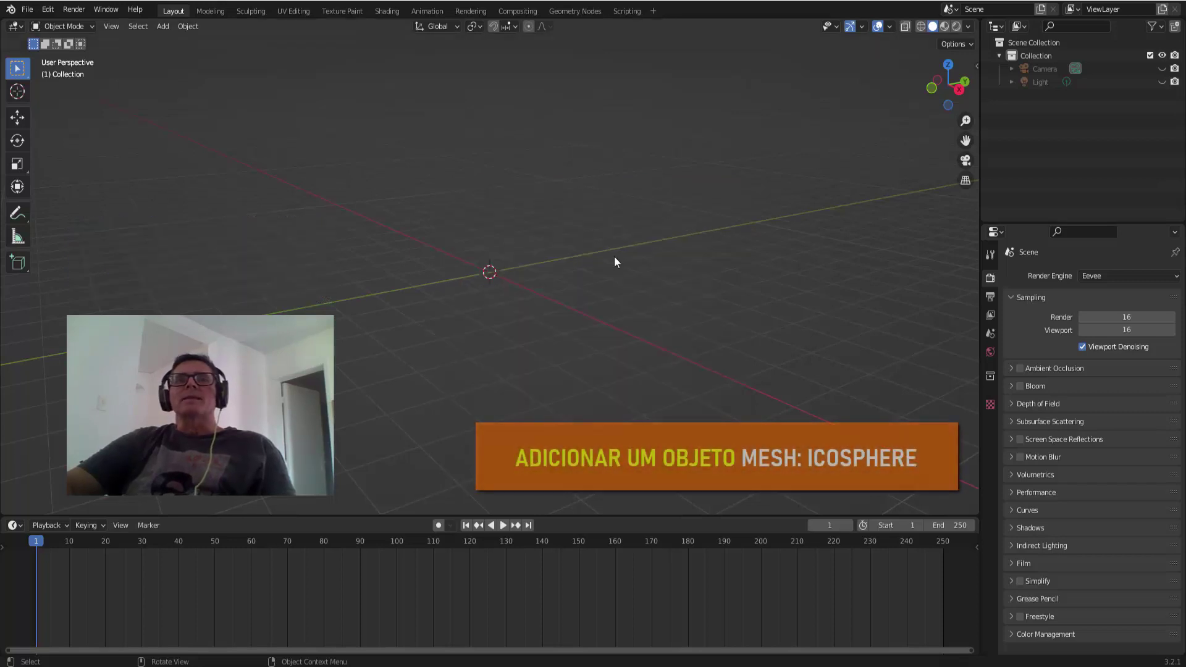
click(162, 29)
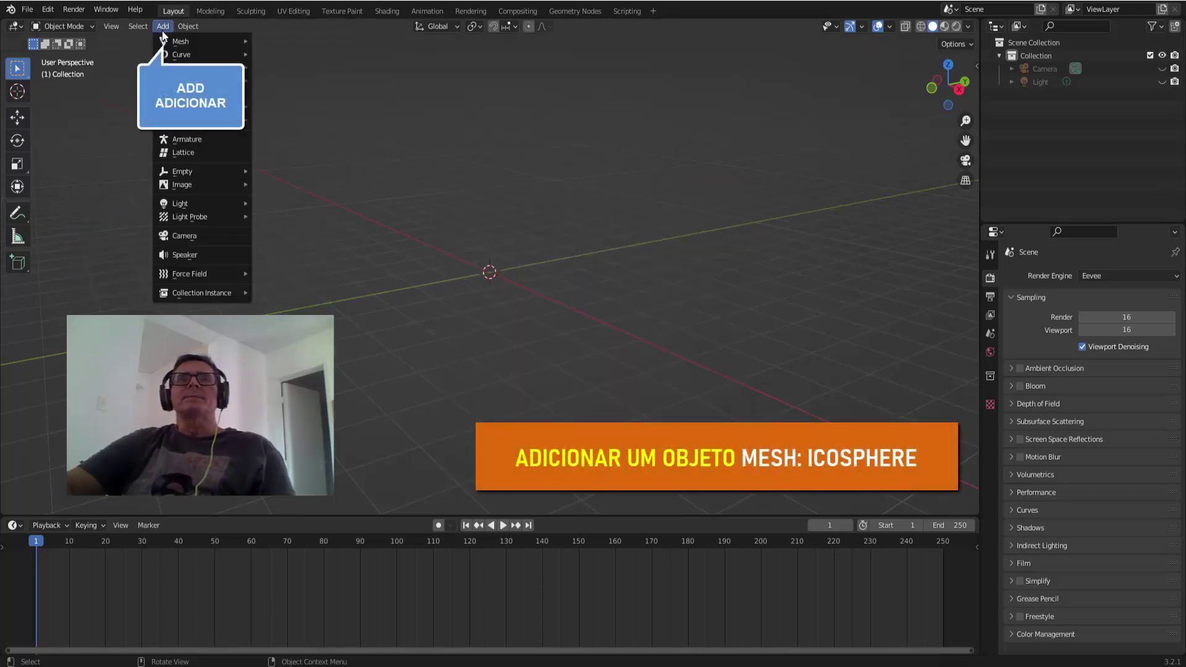
mouse_move(201, 41)
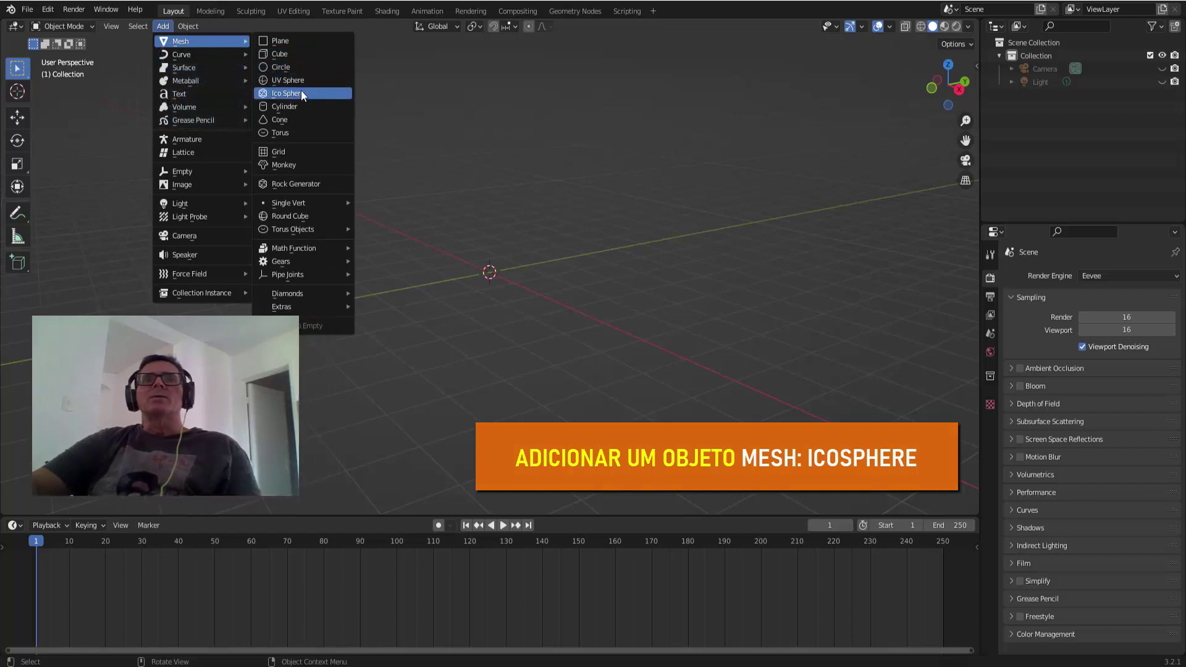
click(302, 92)
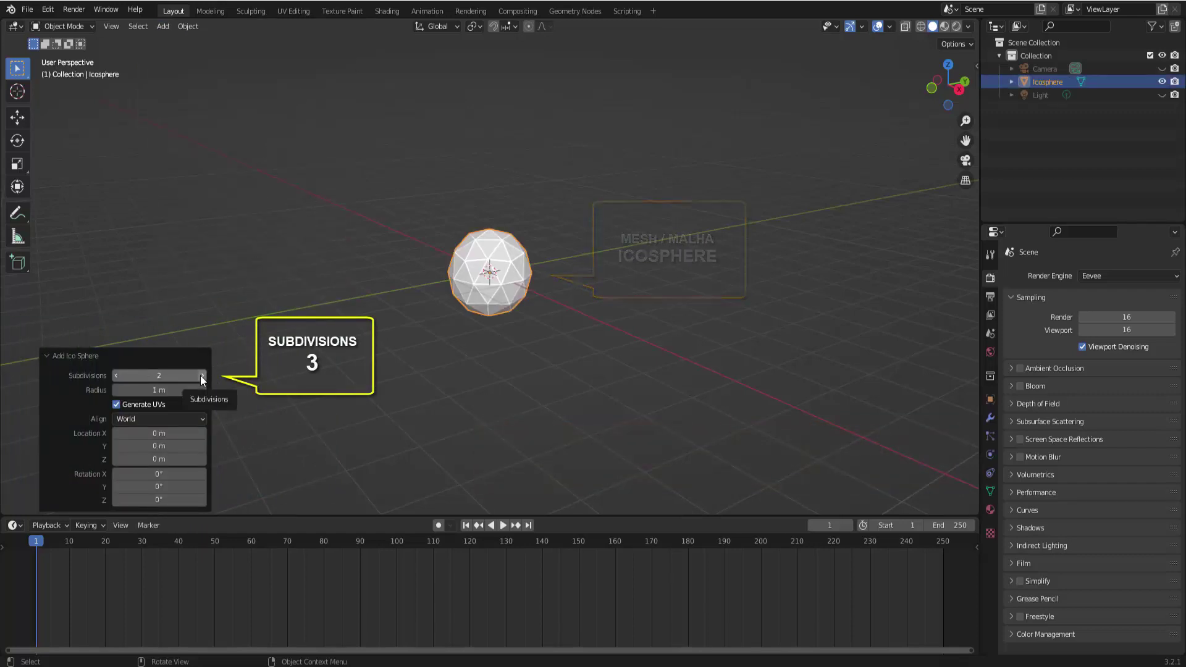
click(202, 375)
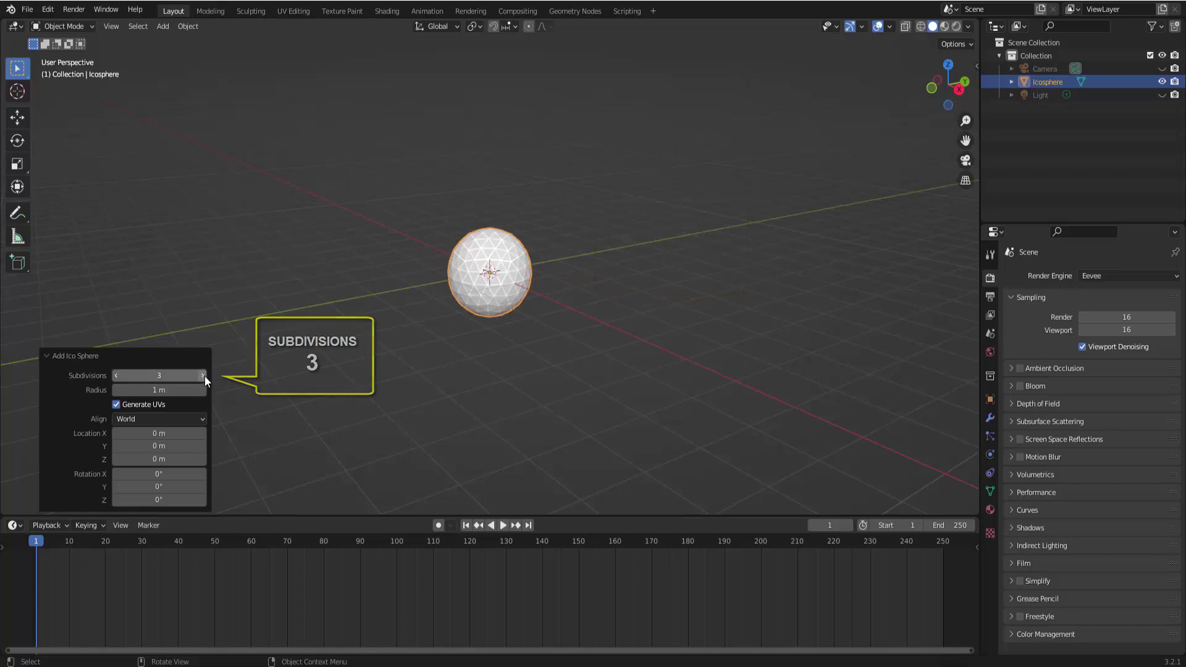
Step: Switch to front orthographic view, enter Edit Mode on the icosphere, and deselect all vertices
click(933, 88)
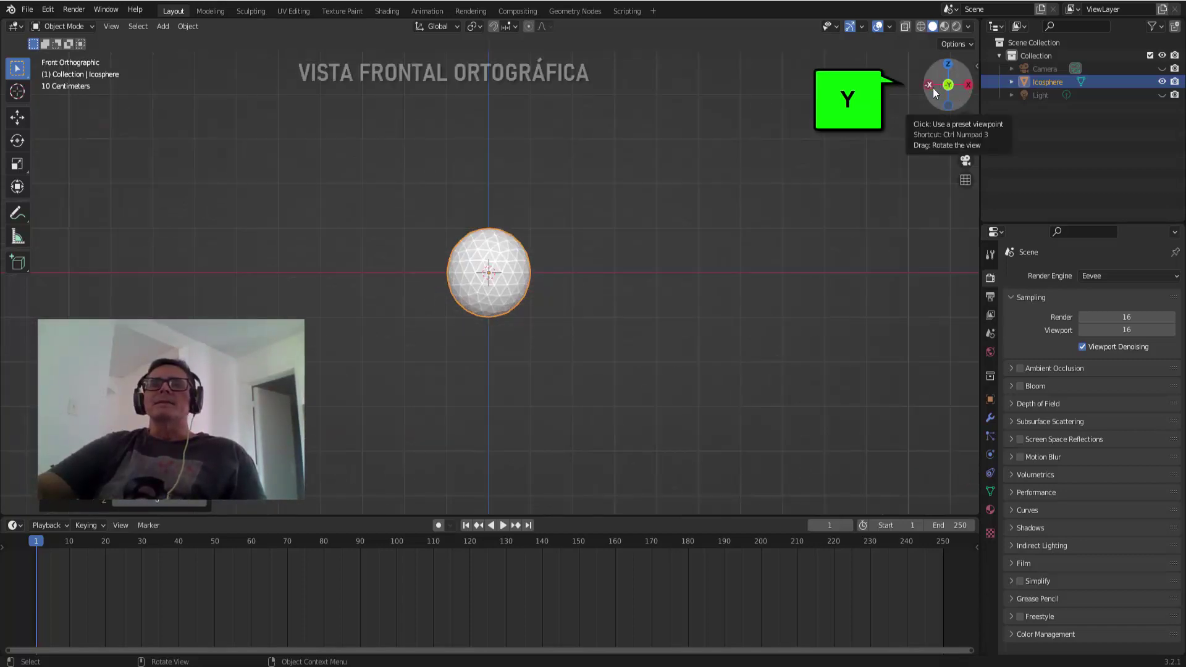
click(79, 26)
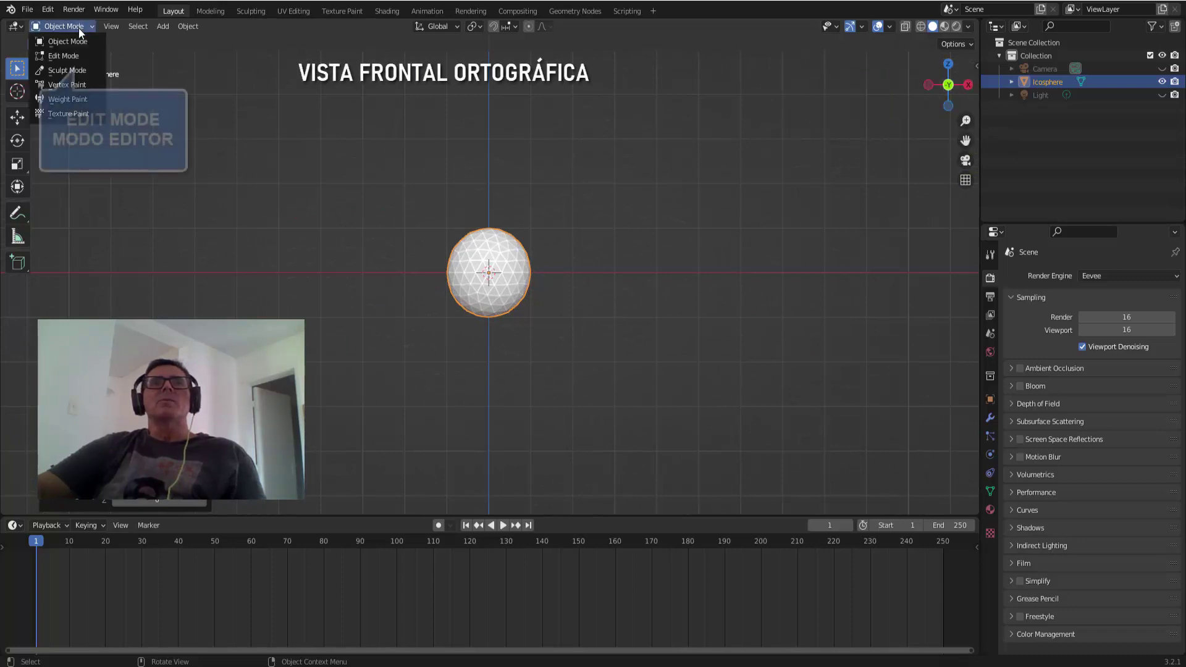
click(75, 62)
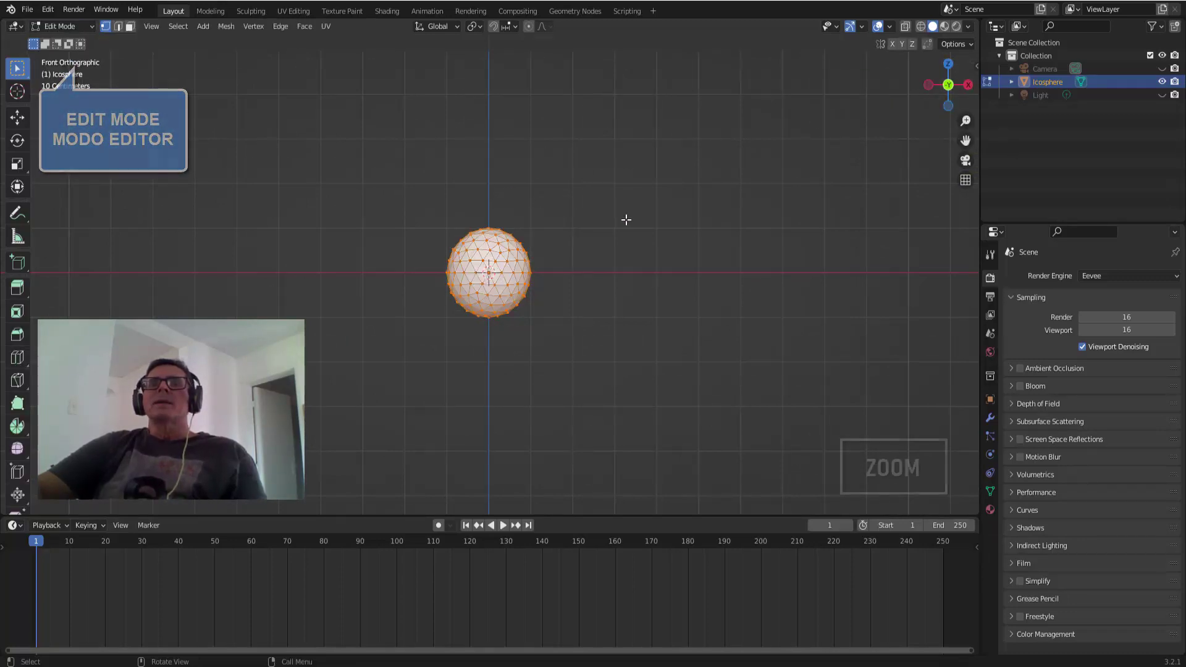
scroll(624, 220, up, 2)
scroll(626, 219, up, 3)
scroll(626, 219, up, 1)
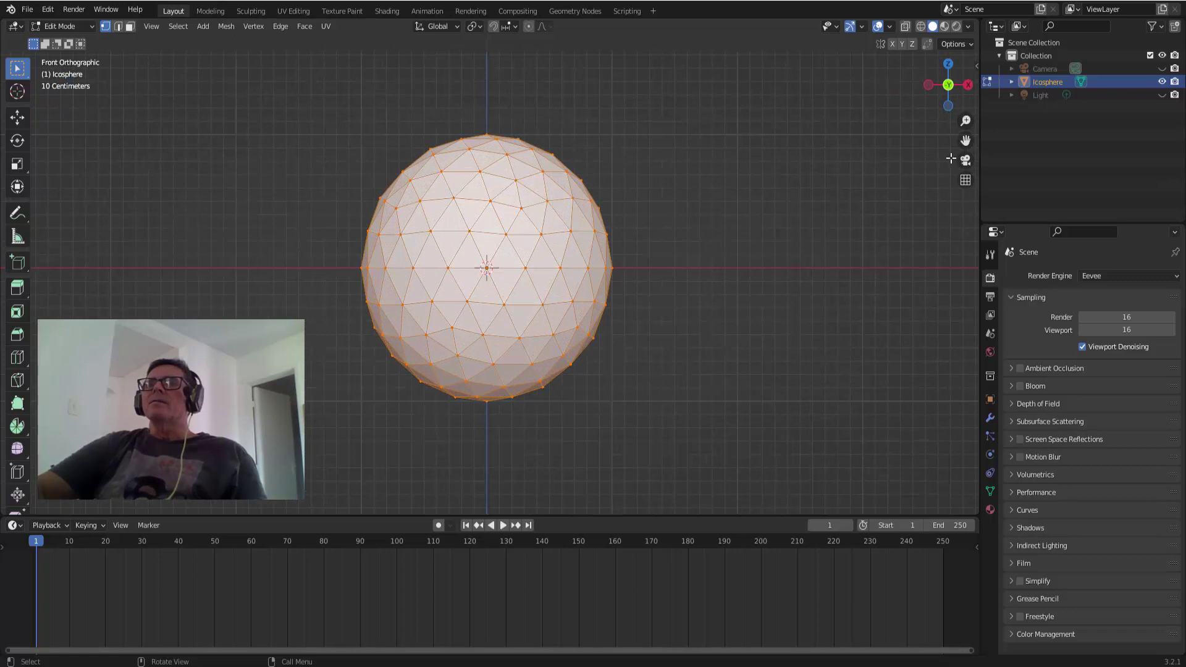
drag(966, 140, 969, 194)
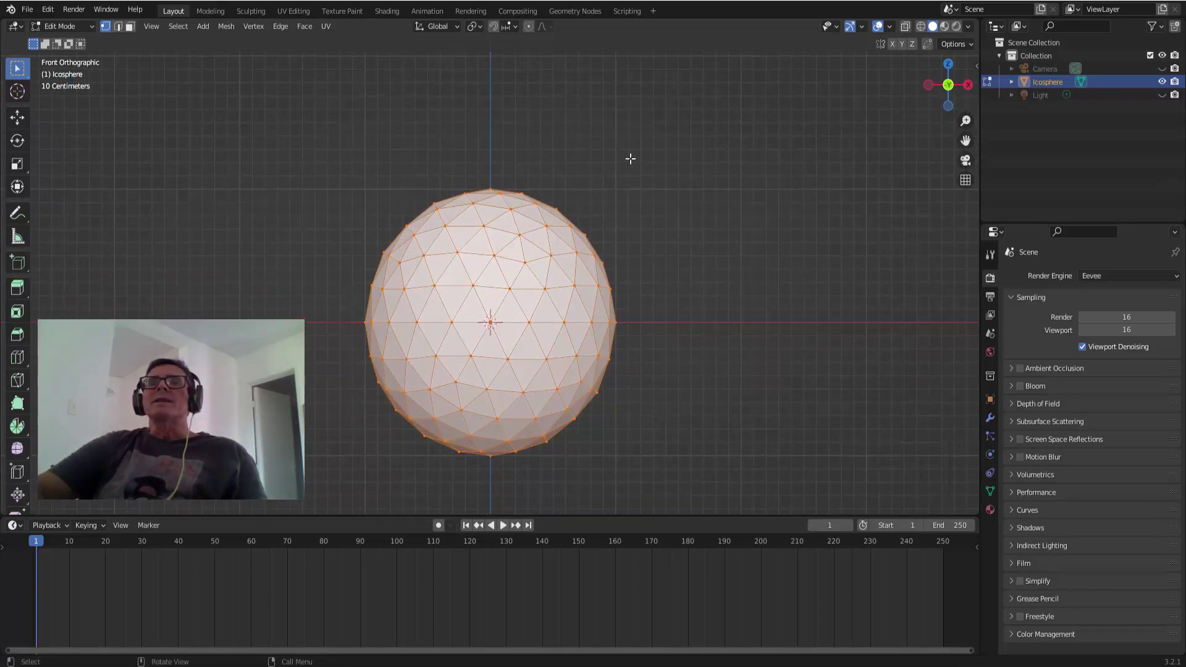
key(alt+a)
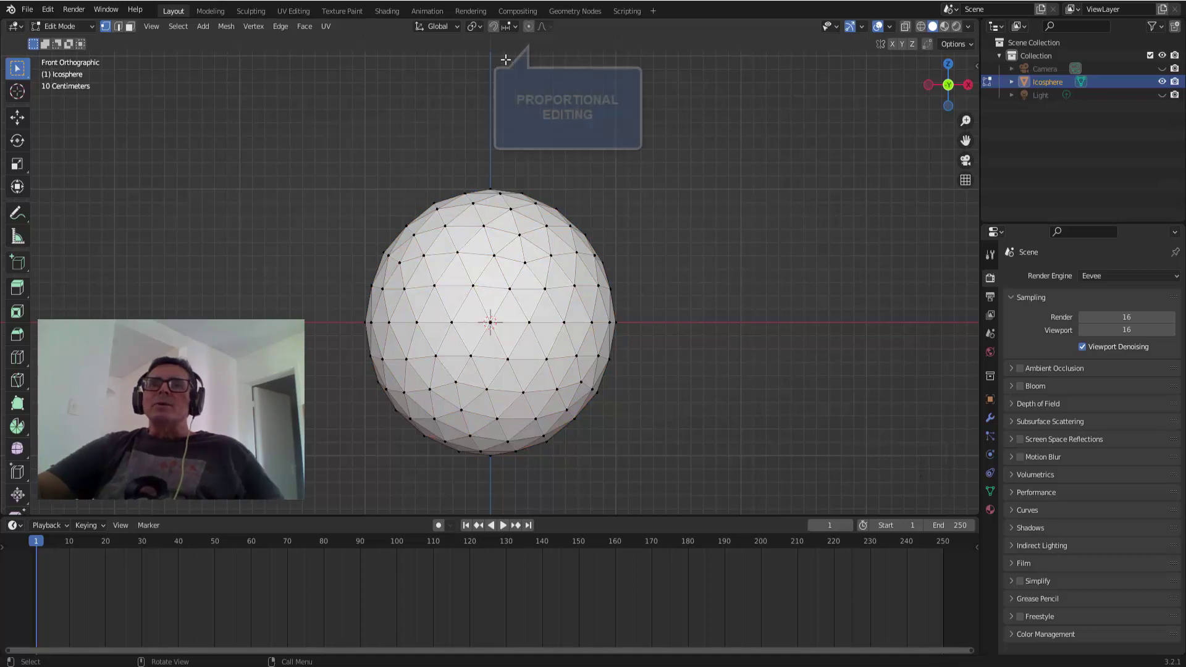
Step: Enable proportional editing with a Sharp falloff
click(528, 27)
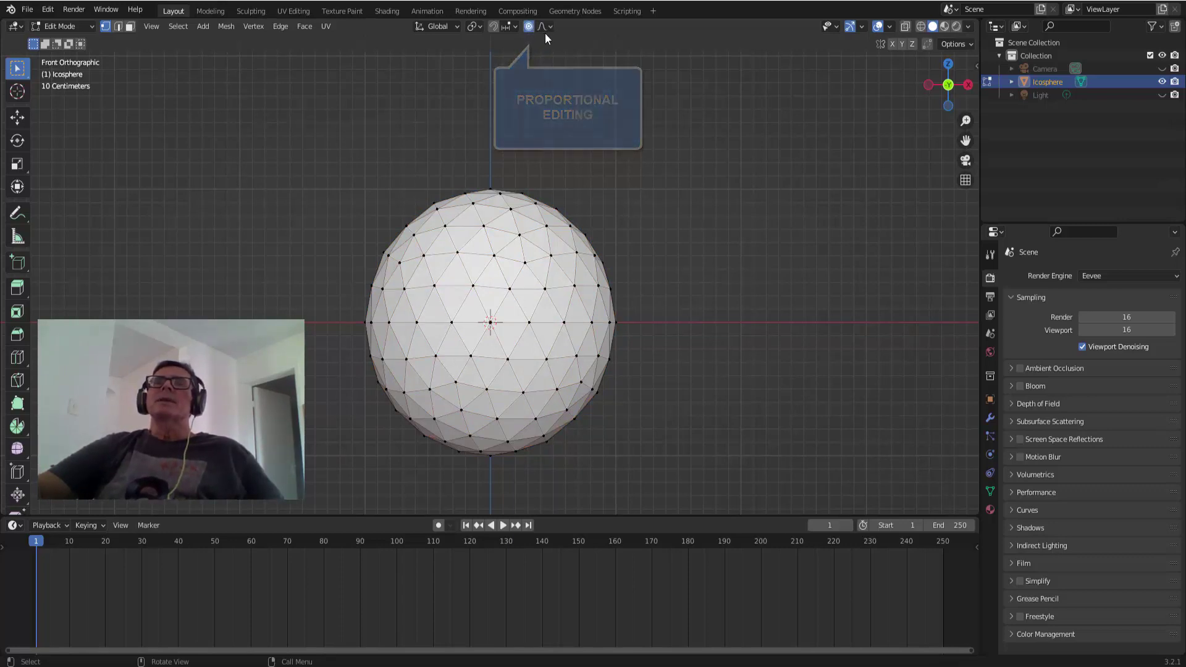
click(550, 27)
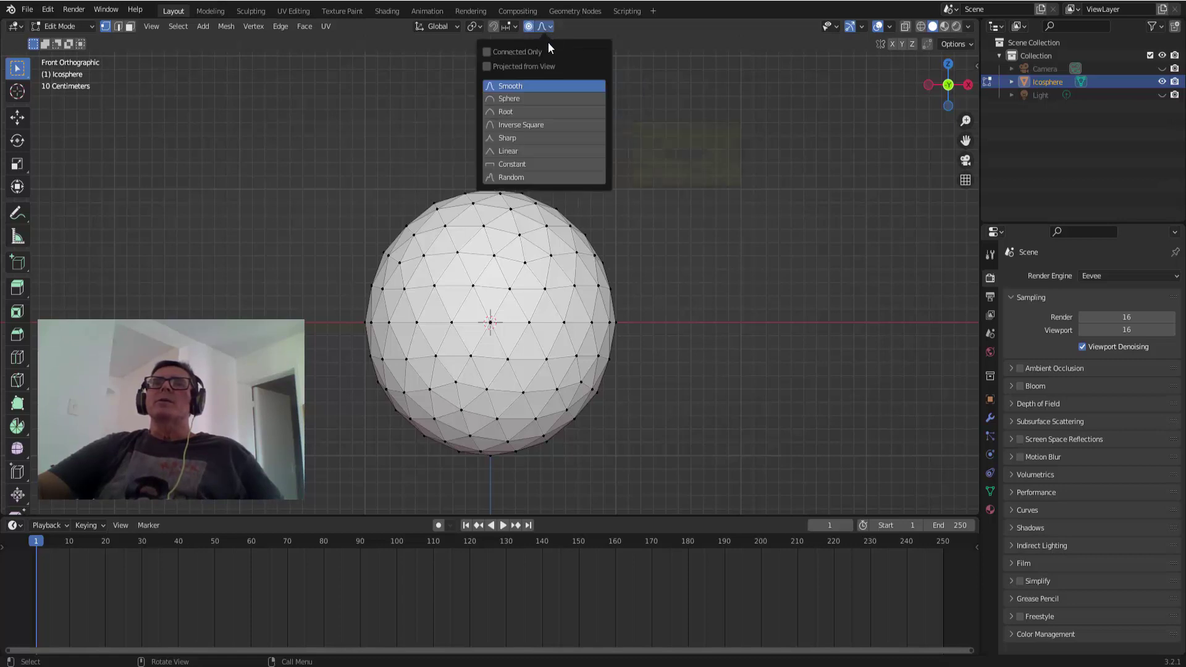
click(513, 138)
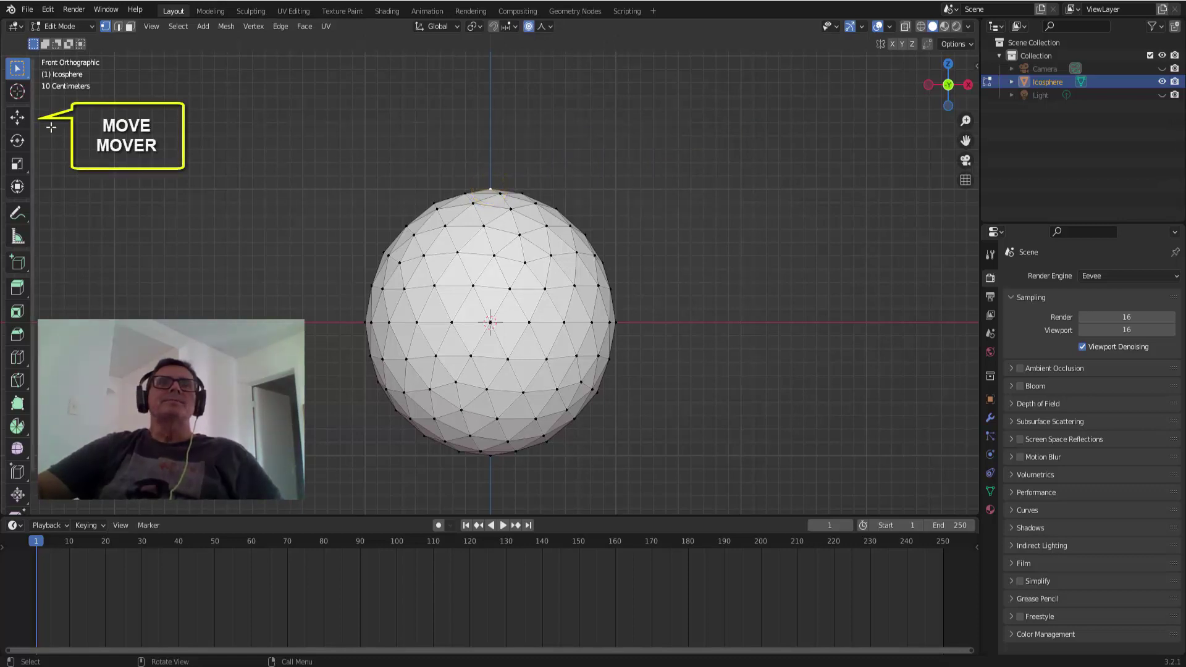
Step: Raise the top vertex 1.4649 m in Z with proportional size 2.144, forming a teardrop
click(19, 119)
scroll(485, 93, down, 1)
scroll(483, 94, down, 1)
scroll(482, 95, down, 1)
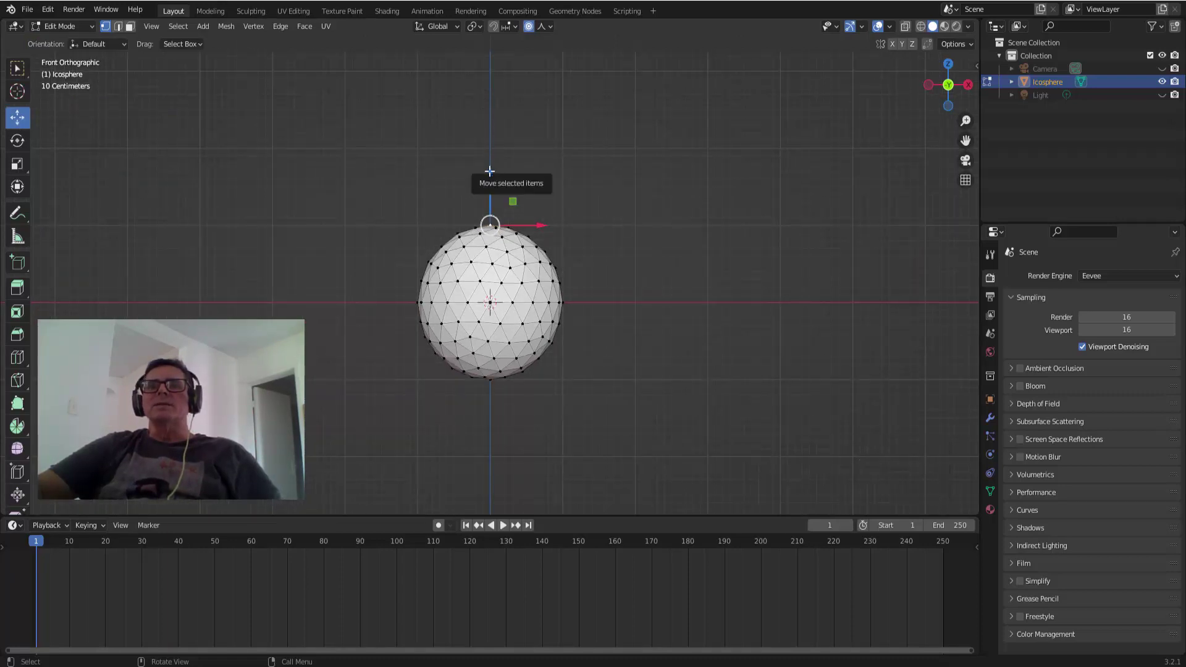
drag(489, 172, 492, 154)
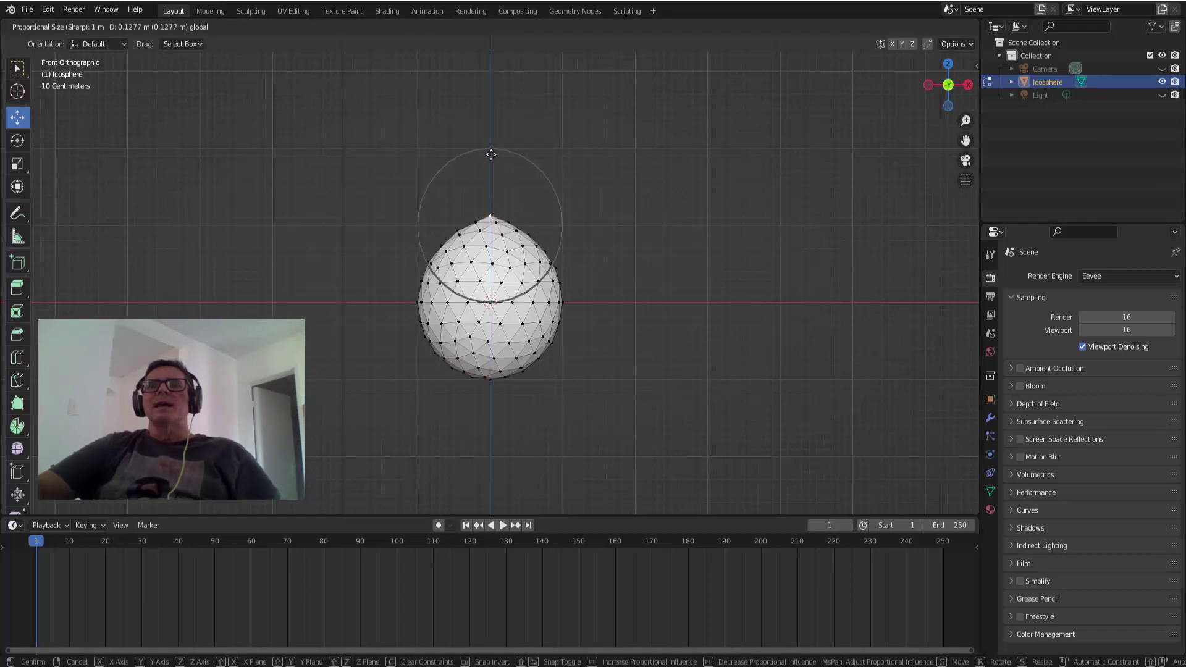
scroll(498, 131, down, 3)
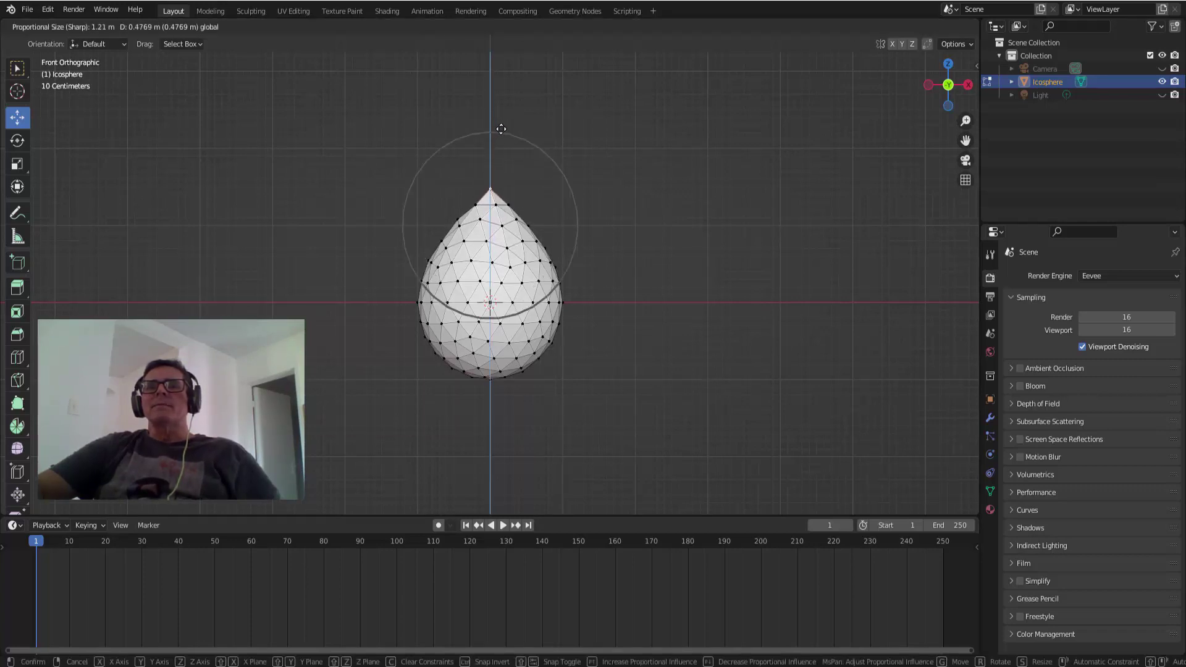
scroll(499, 131, down, 2)
scroll(500, 131, down, 1)
scroll(501, 131, down, 1)
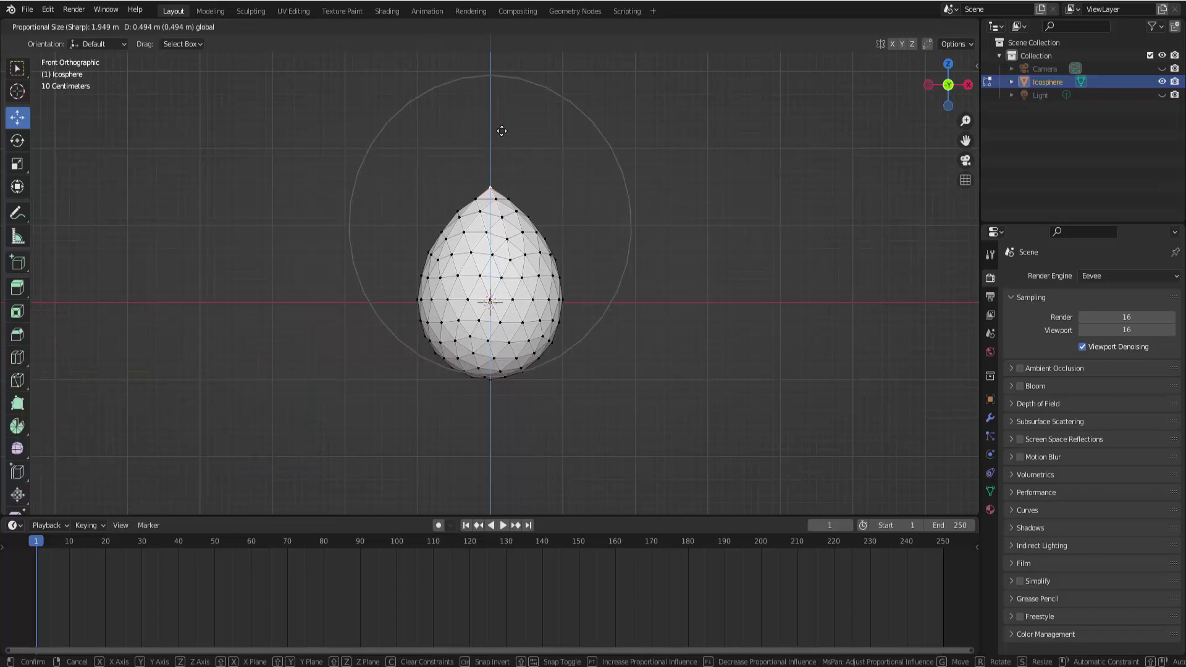
scroll(502, 127, down, 1)
drag(502, 127, 507, 55)
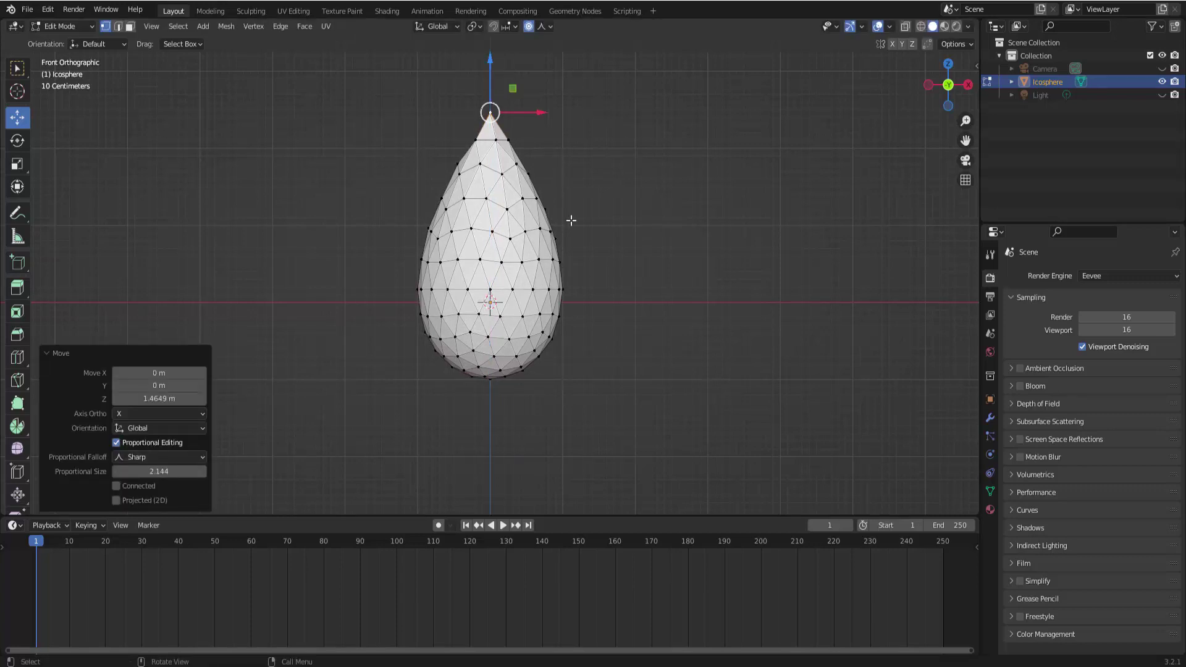
scroll(576, 249, down, 1)
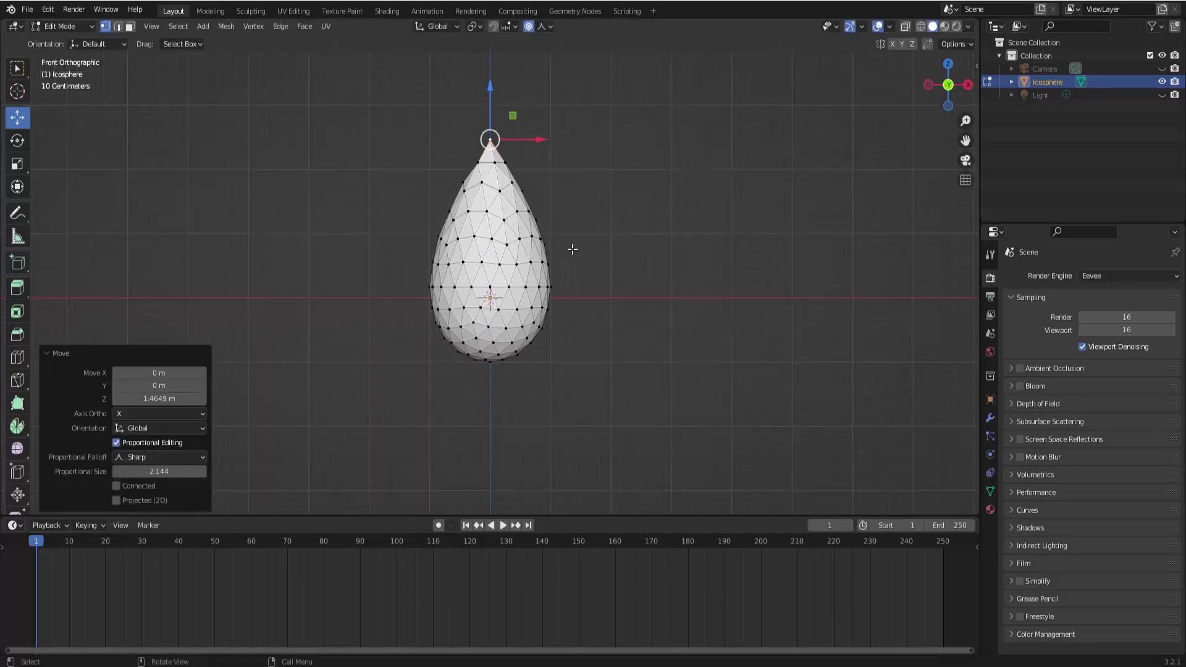
Step: Return to Object Mode and shade the teardrop smooth
click(69, 25)
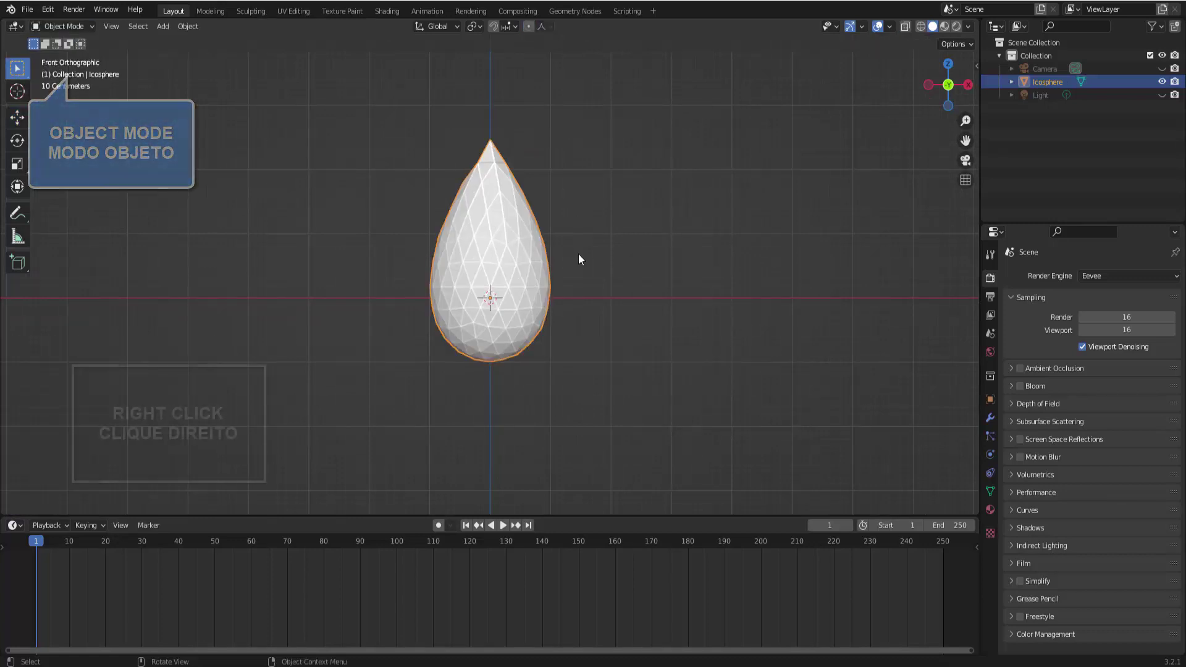
right_click(782, 147)
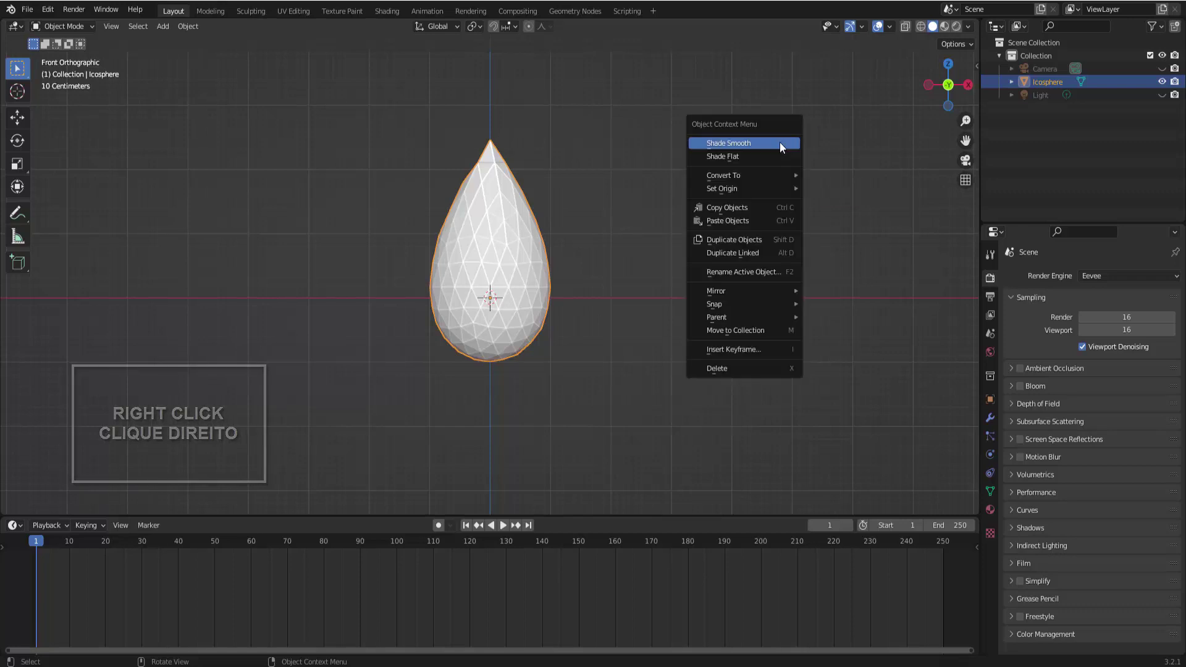
click(772, 146)
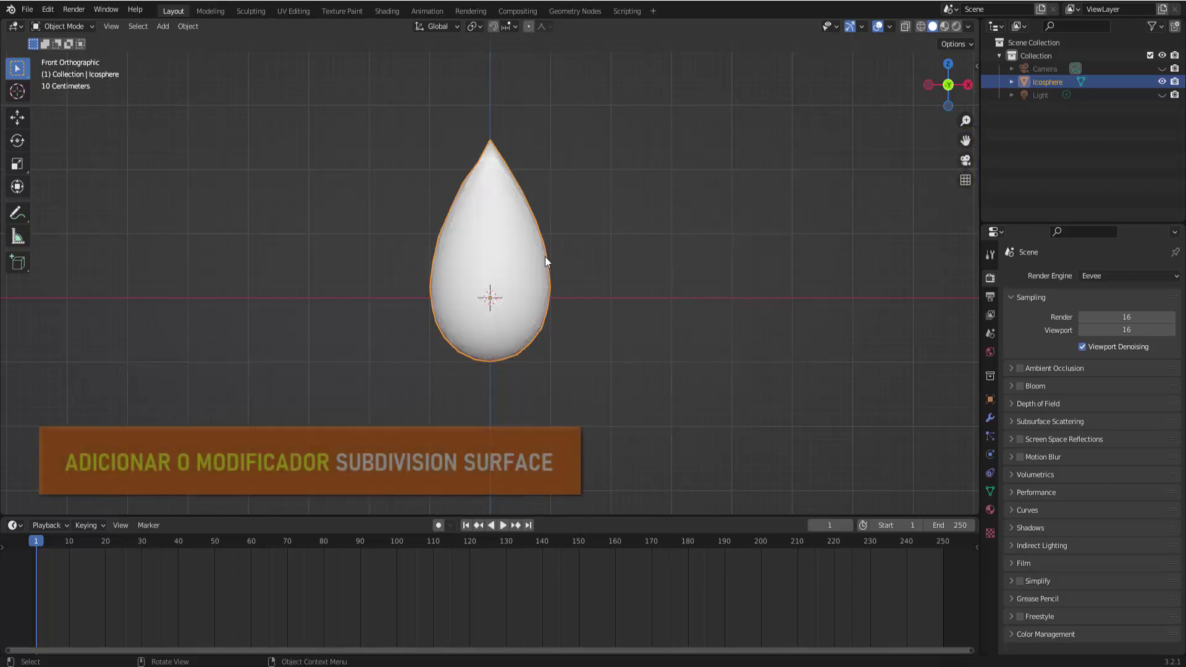
Step: Add a Subdivision Surface modifier at viewport level 2 and apply it
click(991, 418)
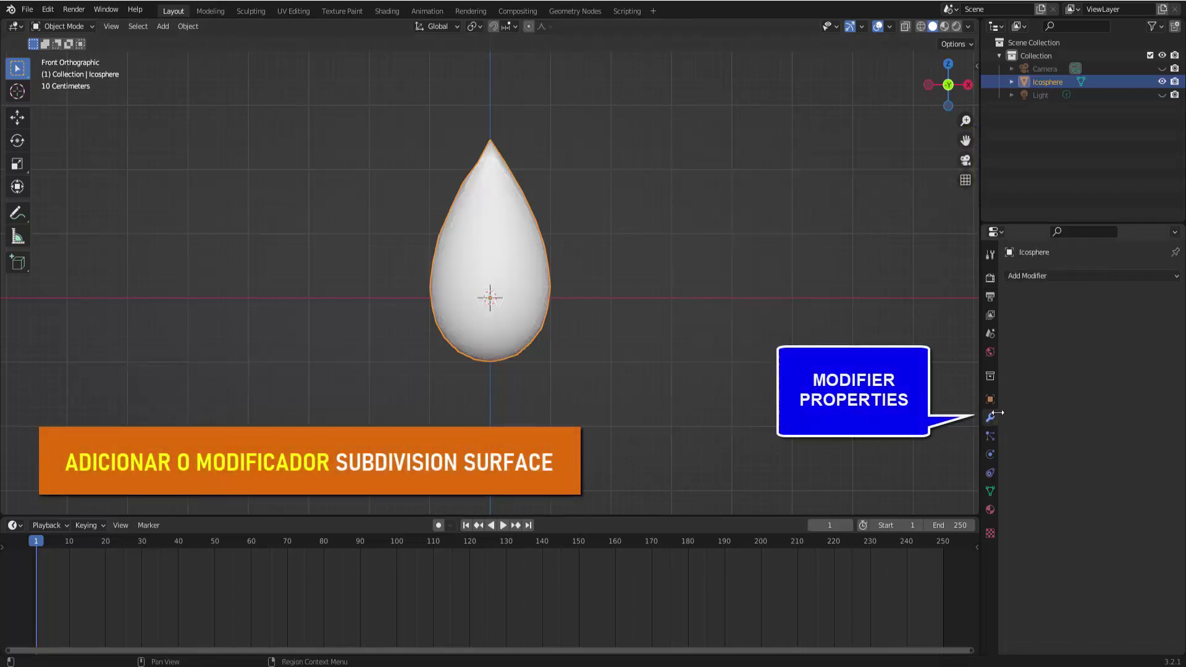
click(1067, 276)
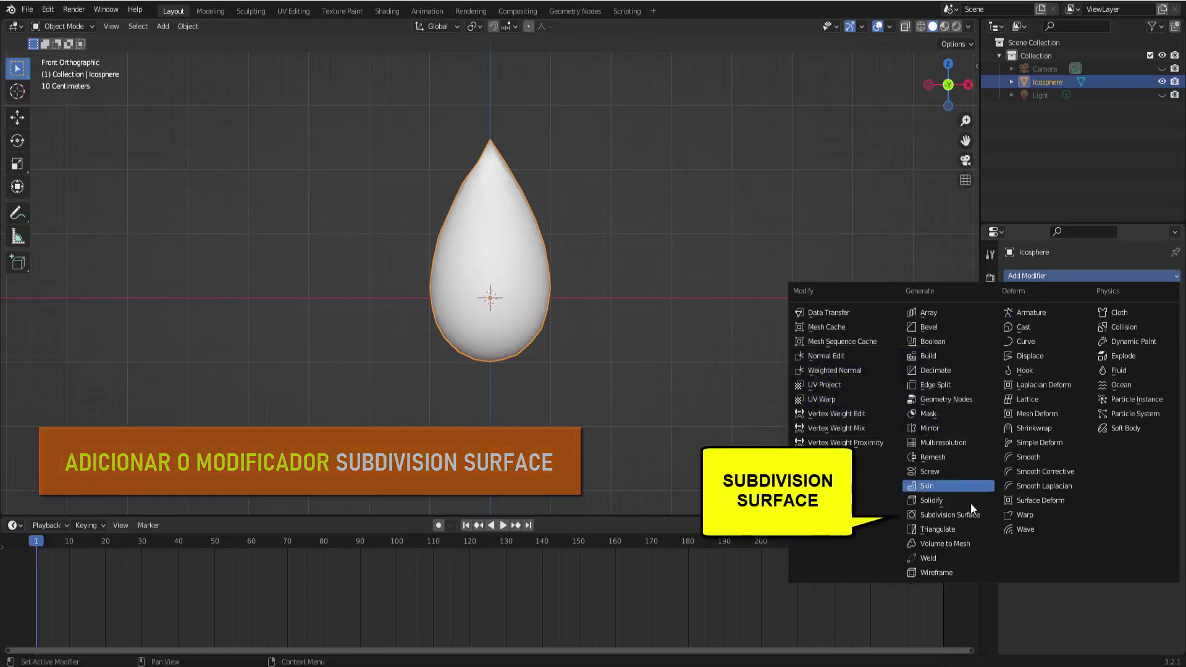
click(955, 514)
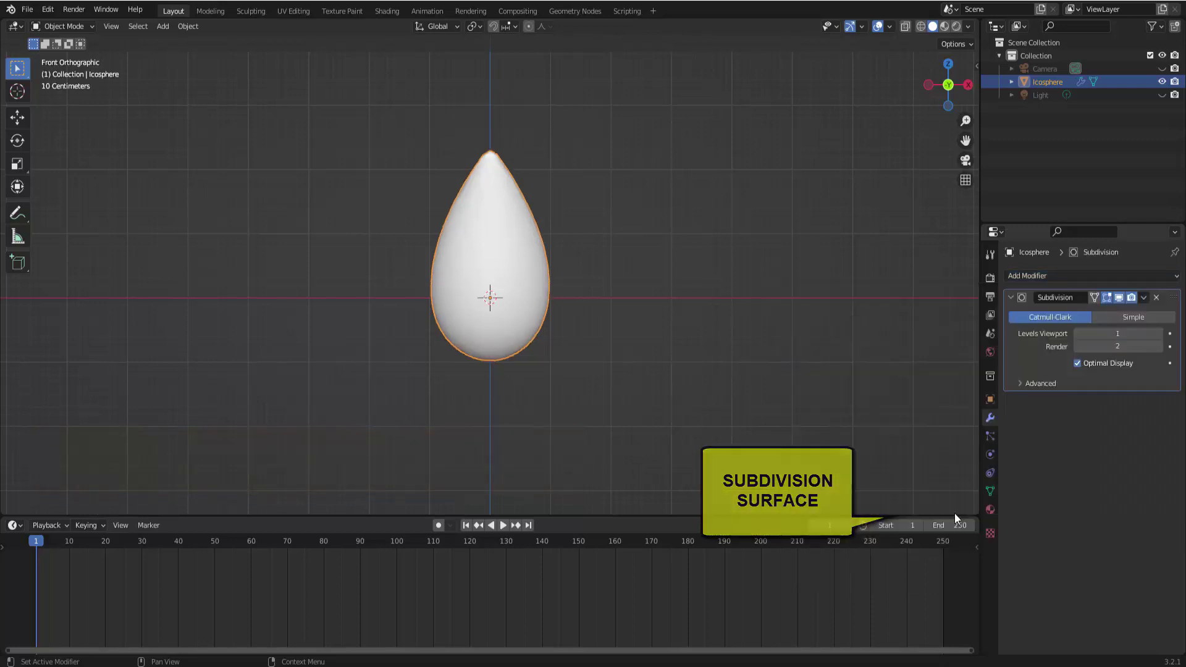
click(1159, 334)
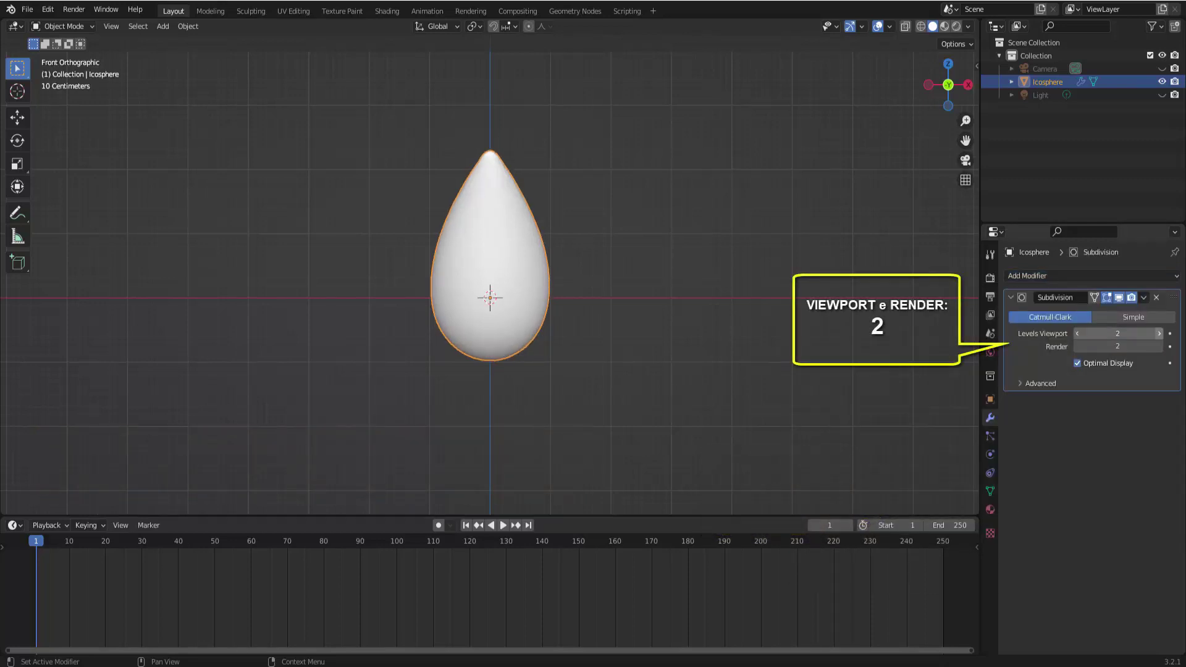
click(1144, 298)
click(1111, 307)
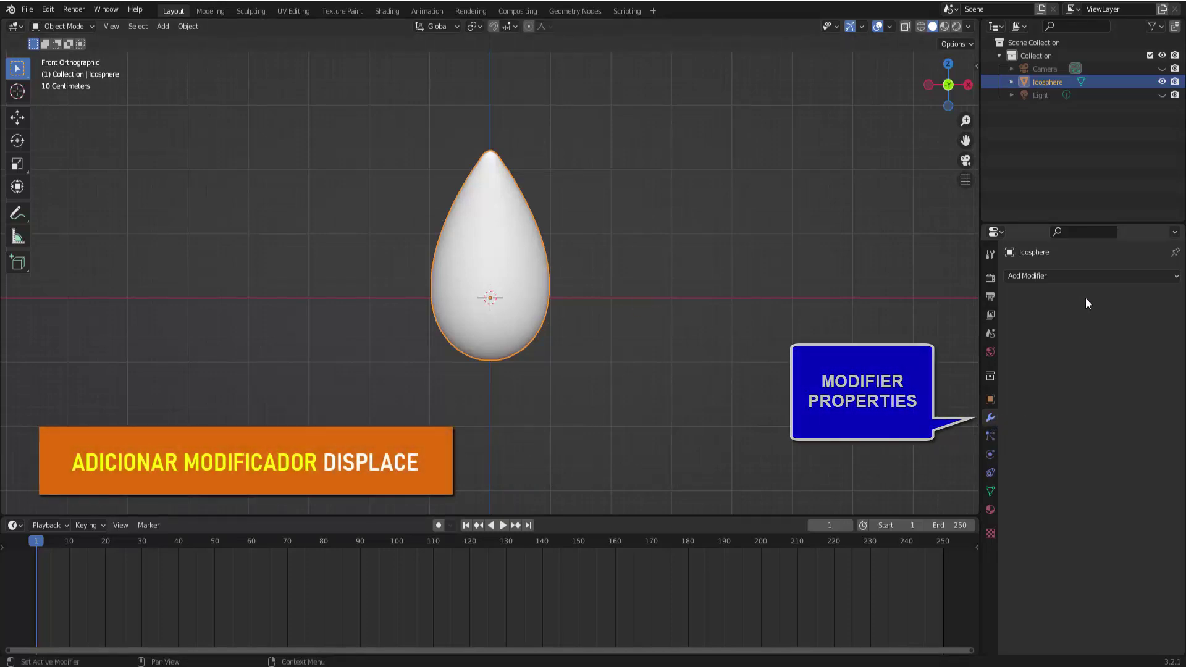
Step: Add a Displace modifier with a new texture
click(1069, 275)
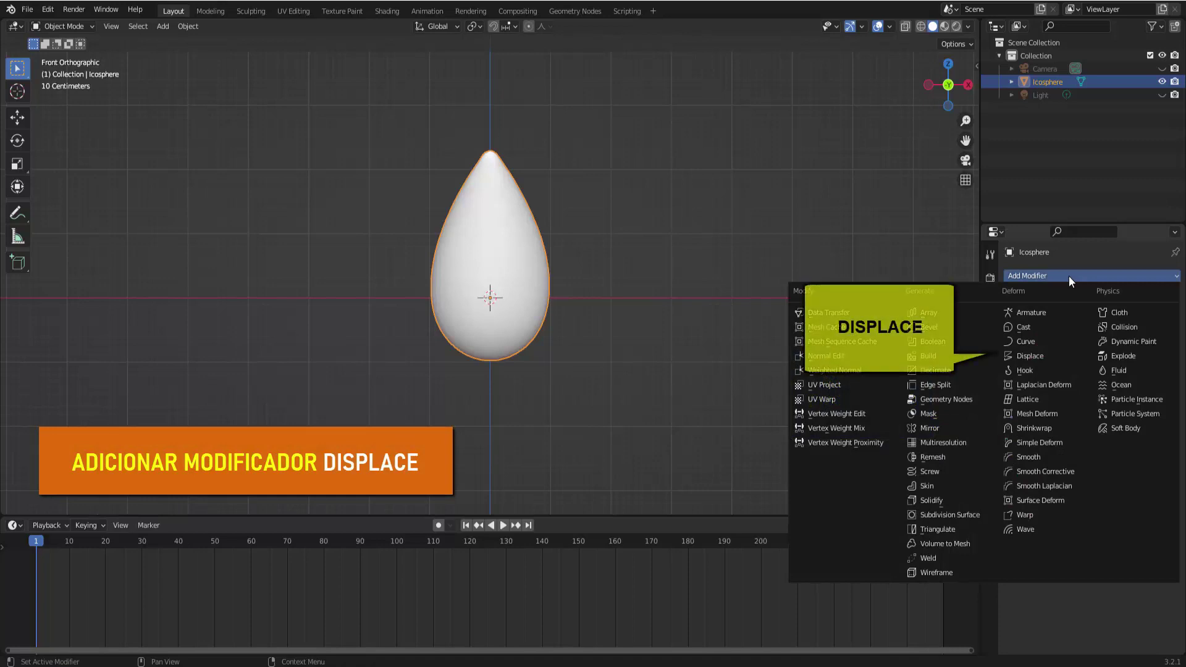
click(1043, 357)
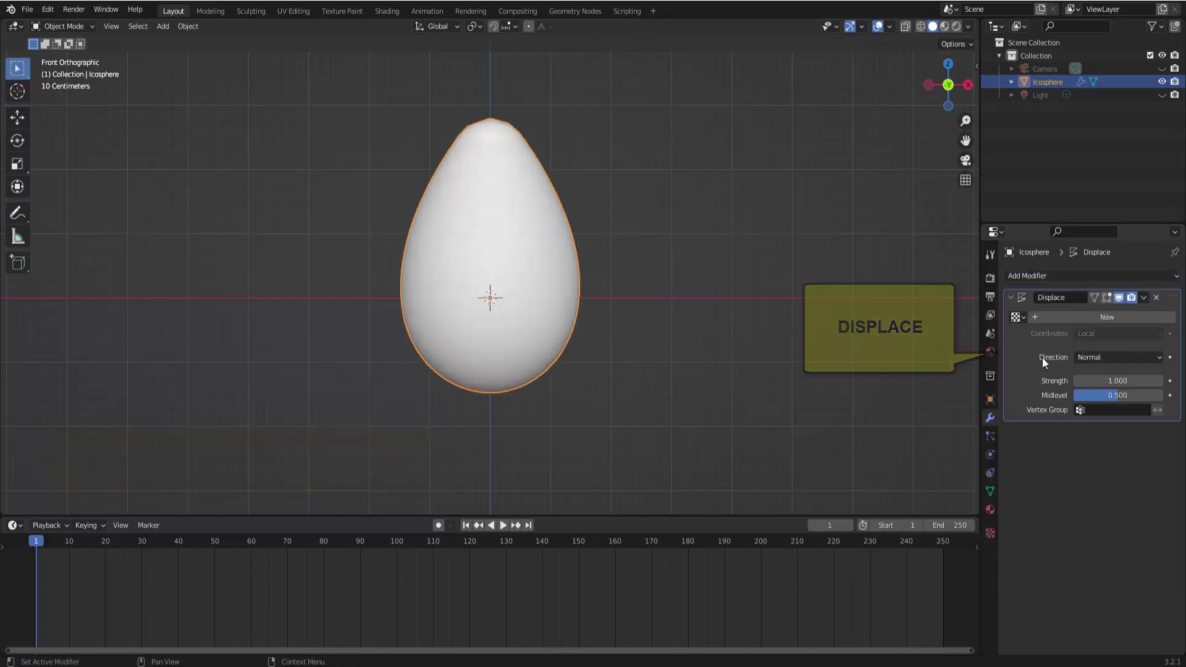
click(1112, 317)
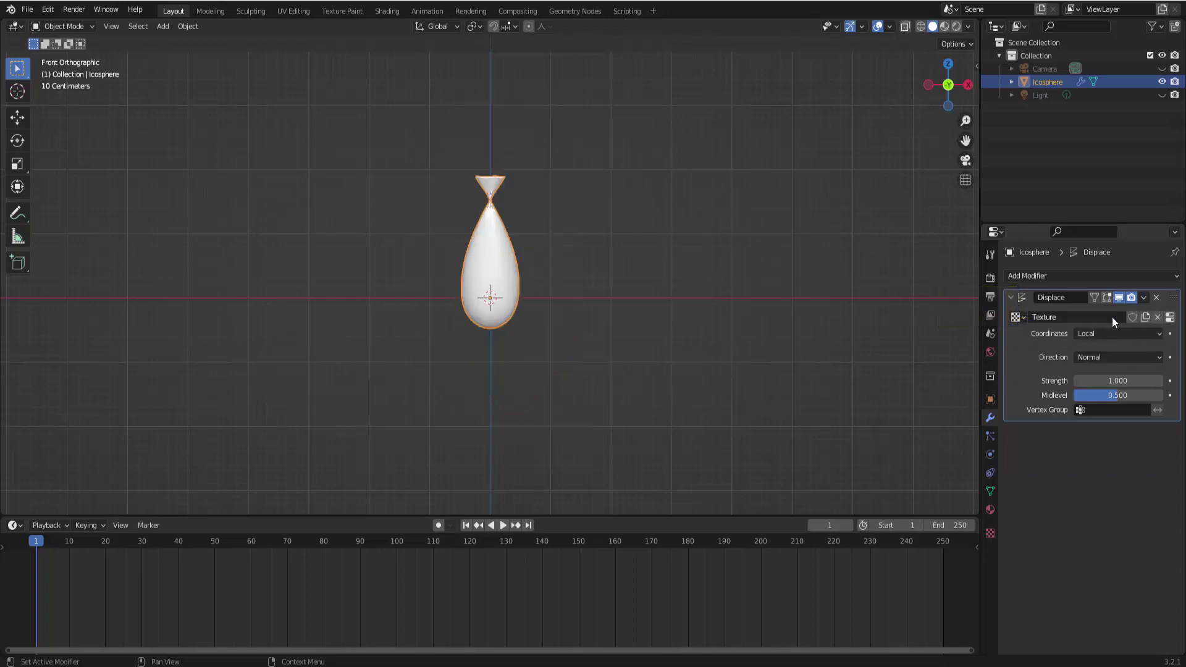
Step: Change the Displace texture's type to Marble
click(1170, 318)
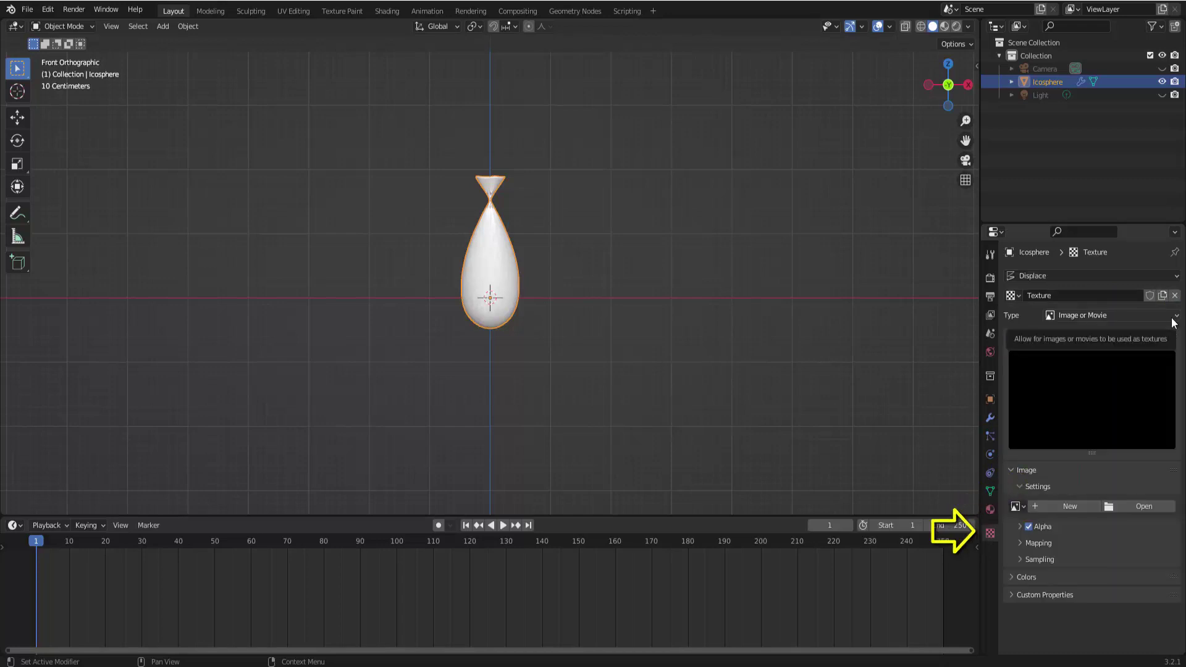
click(1099, 315)
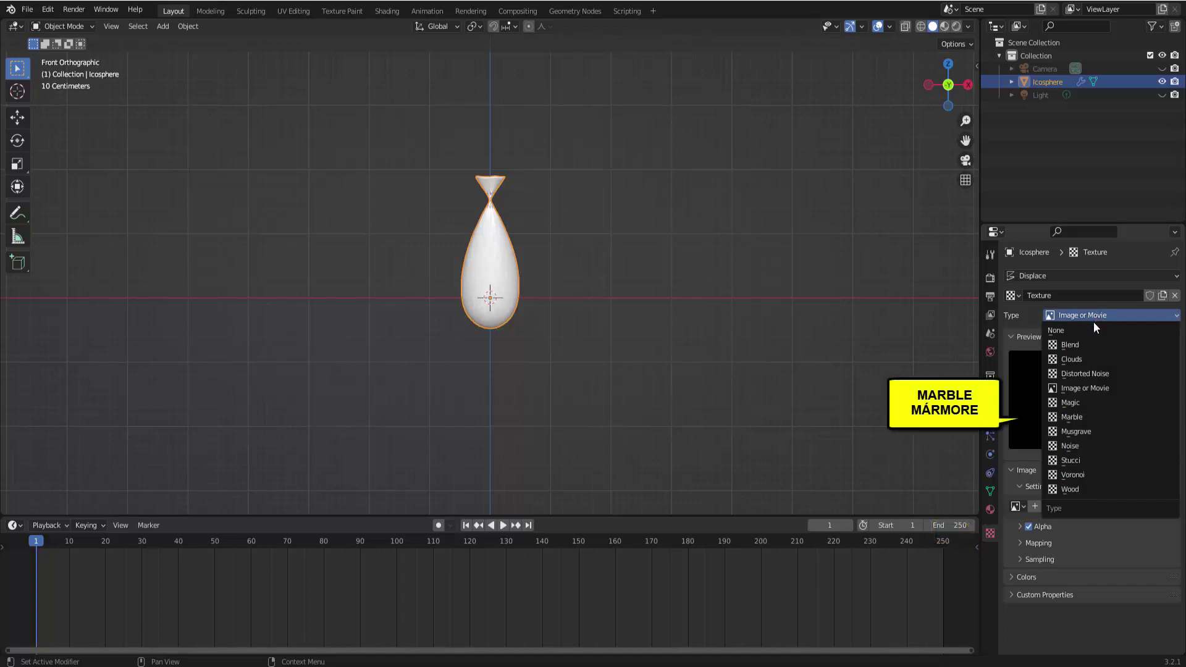
click(1085, 417)
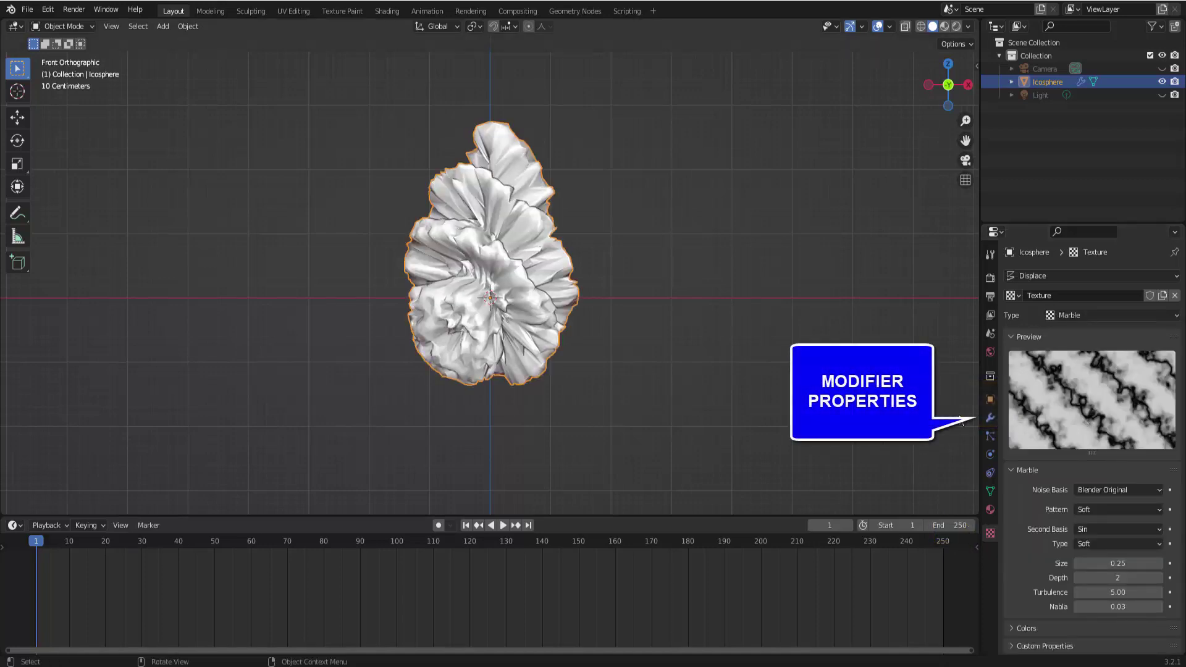
click(990, 419)
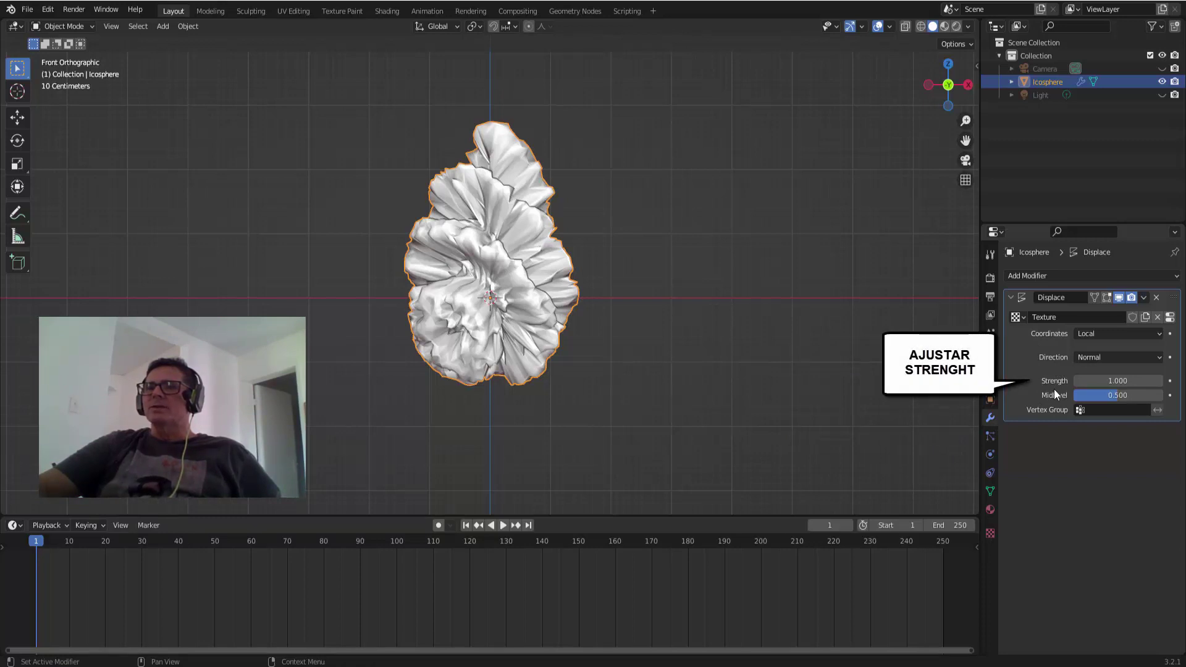
Step: Lower the Displace modifier strength from 0.4 down to 0.1
click(1110, 381)
key(BackSpace)
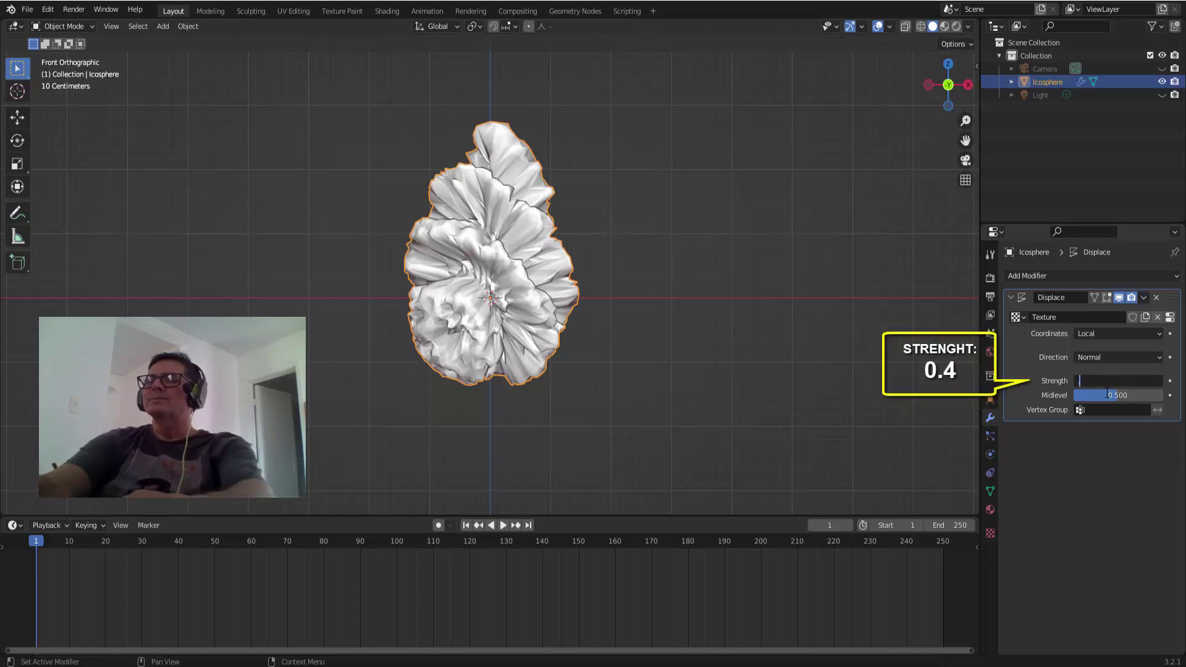
text(0.4)
key(Return)
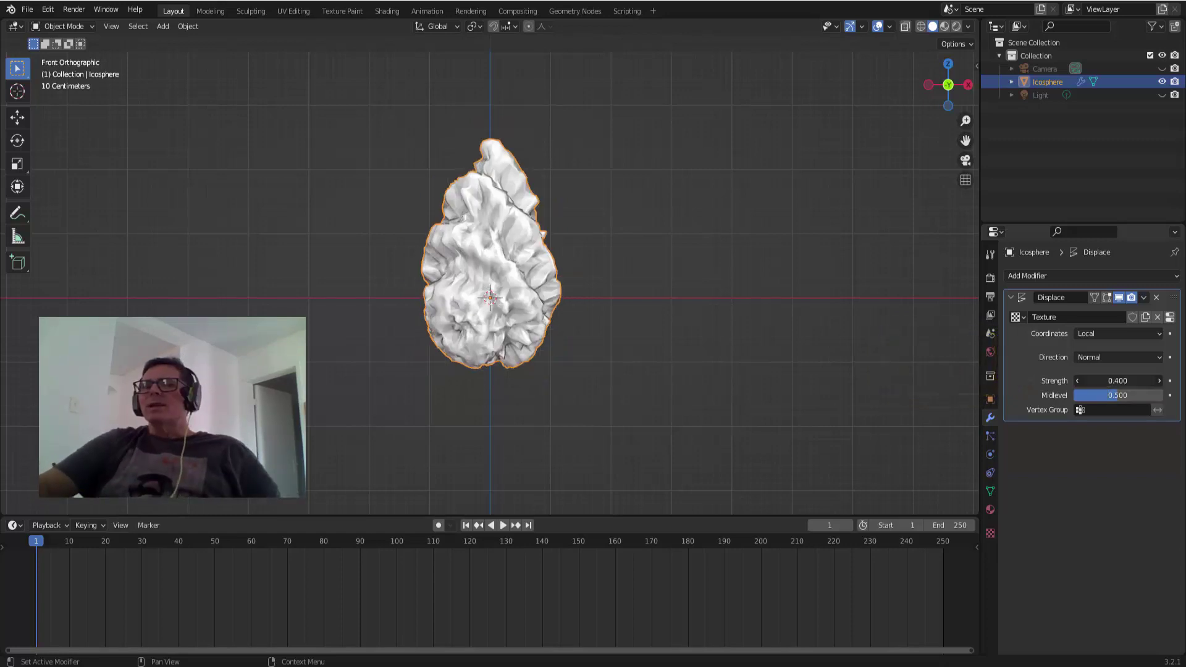
mouse_move(1117, 380)
mouse_down()
mouse_move(1087, 380)
mouse_move(1143, 380)
mouse_move(1114, 388)
mouse_up()
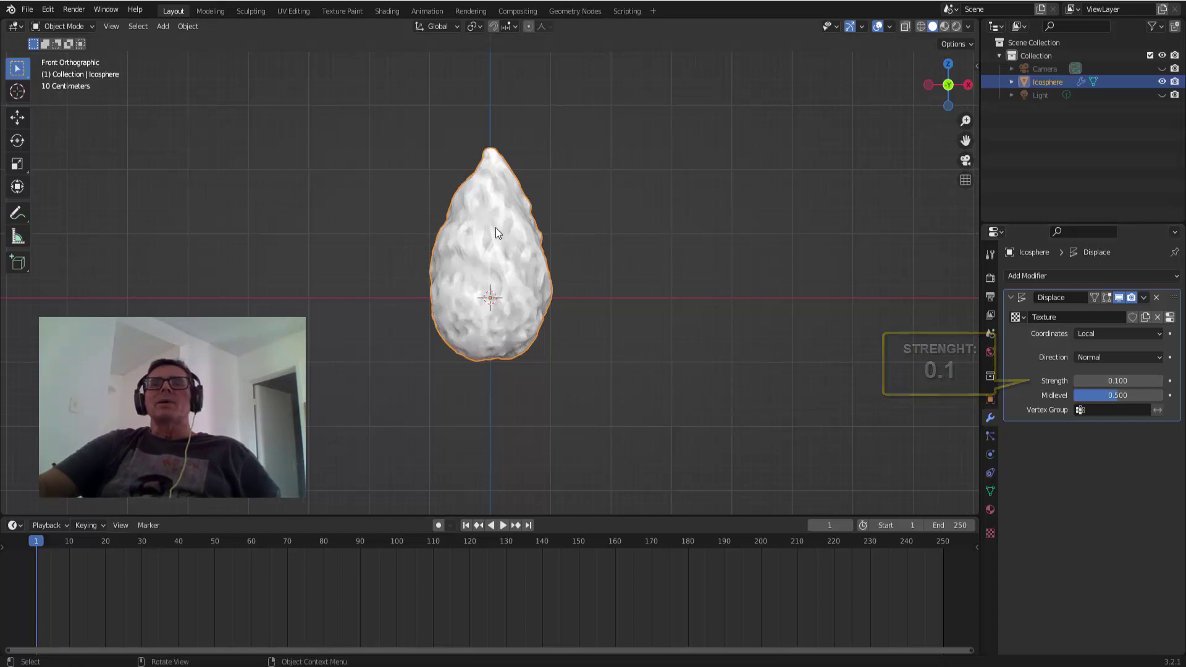
click(71, 28)
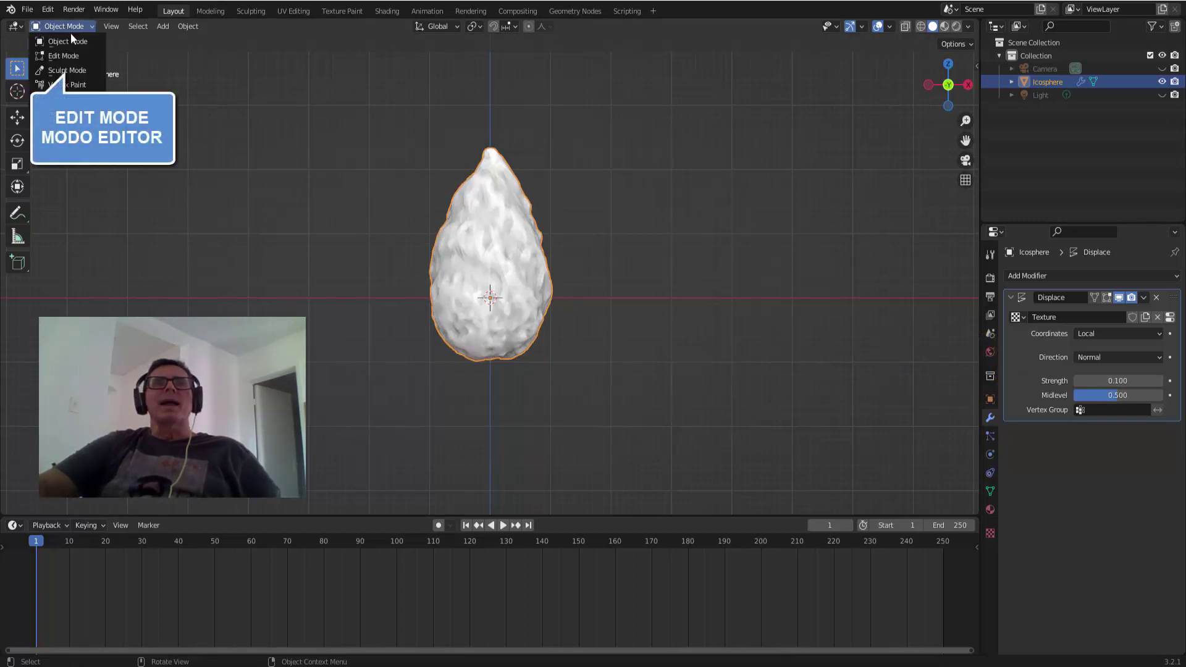
Step: Enter Edit Mode, box-select the teardrop's upper vertices, and show the Object Data properties
click(68, 55)
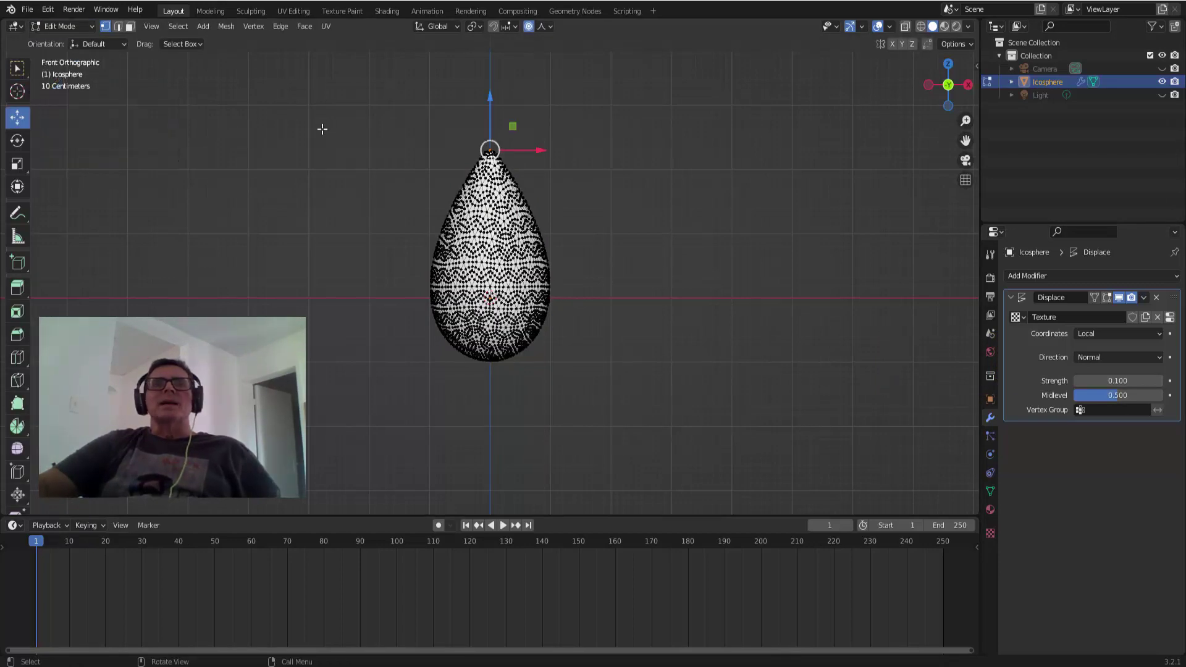
click(21, 72)
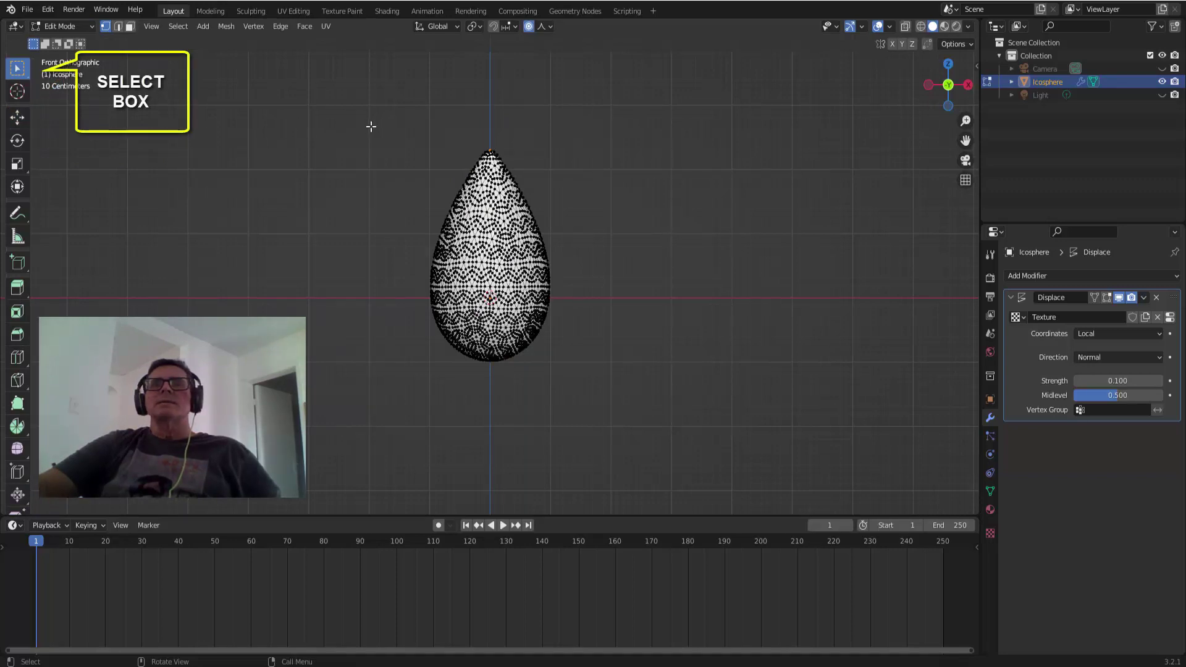
mouse_move(410, 114)
mouse_down()
mouse_move(439, 188)
mouse_move(606, 288)
mouse_up()
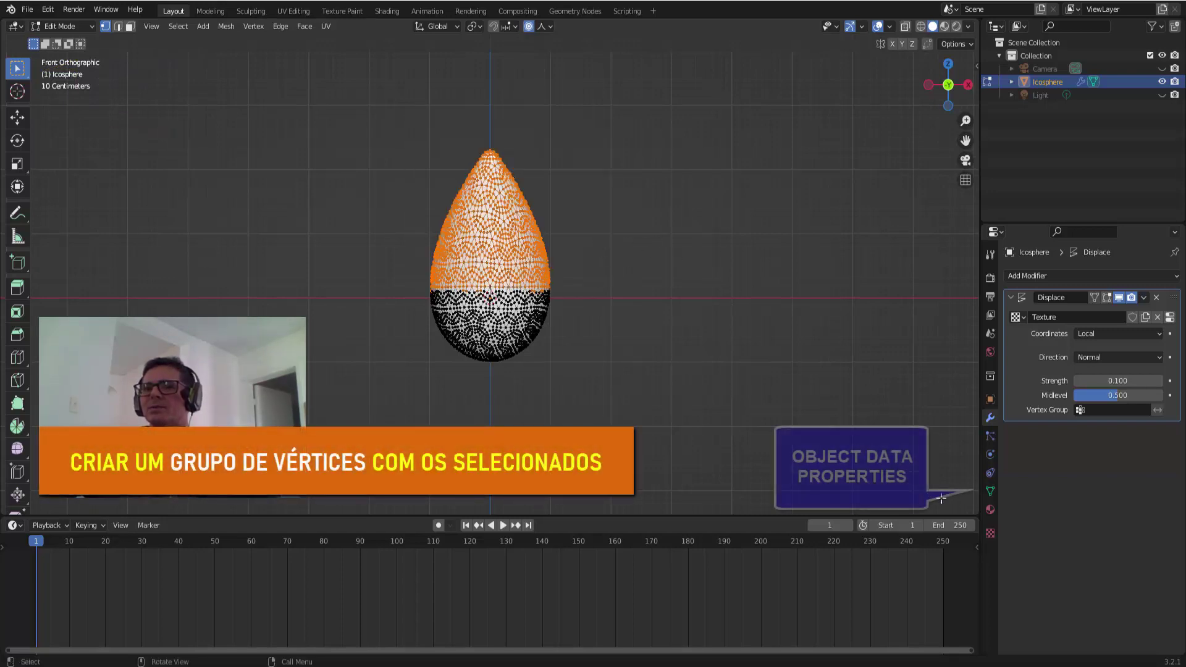
click(991, 491)
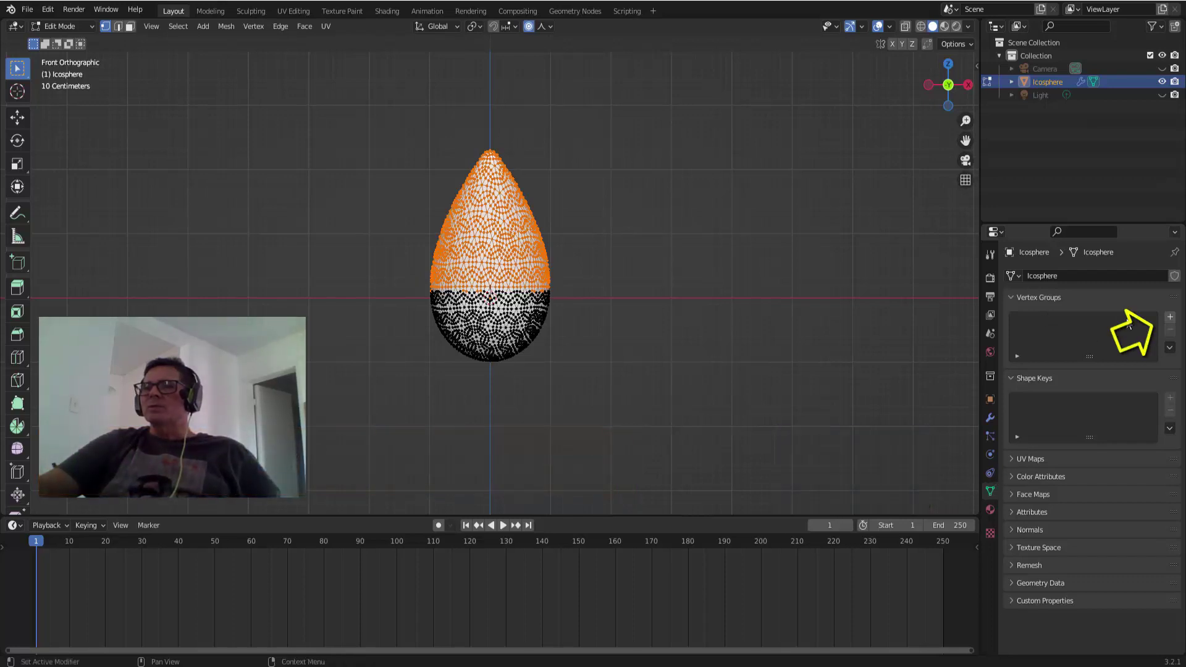
Step: Create a vertex group named chama, assign the selected upper vertices, and test deselect/select
click(1170, 318)
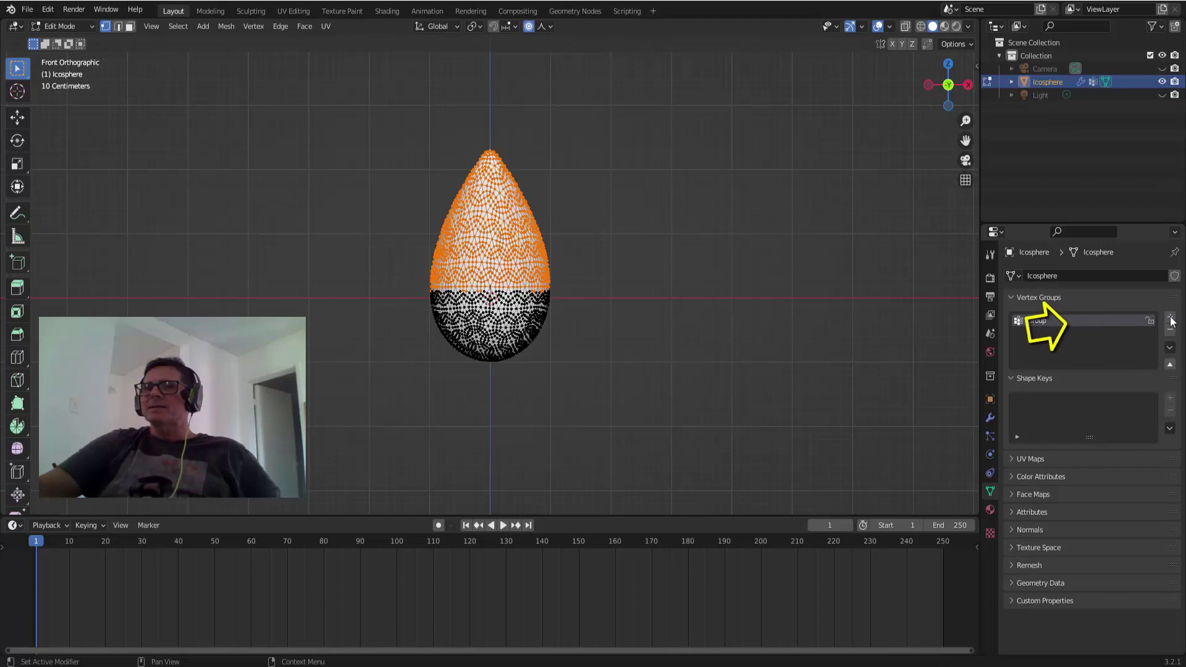
double_click(1035, 322)
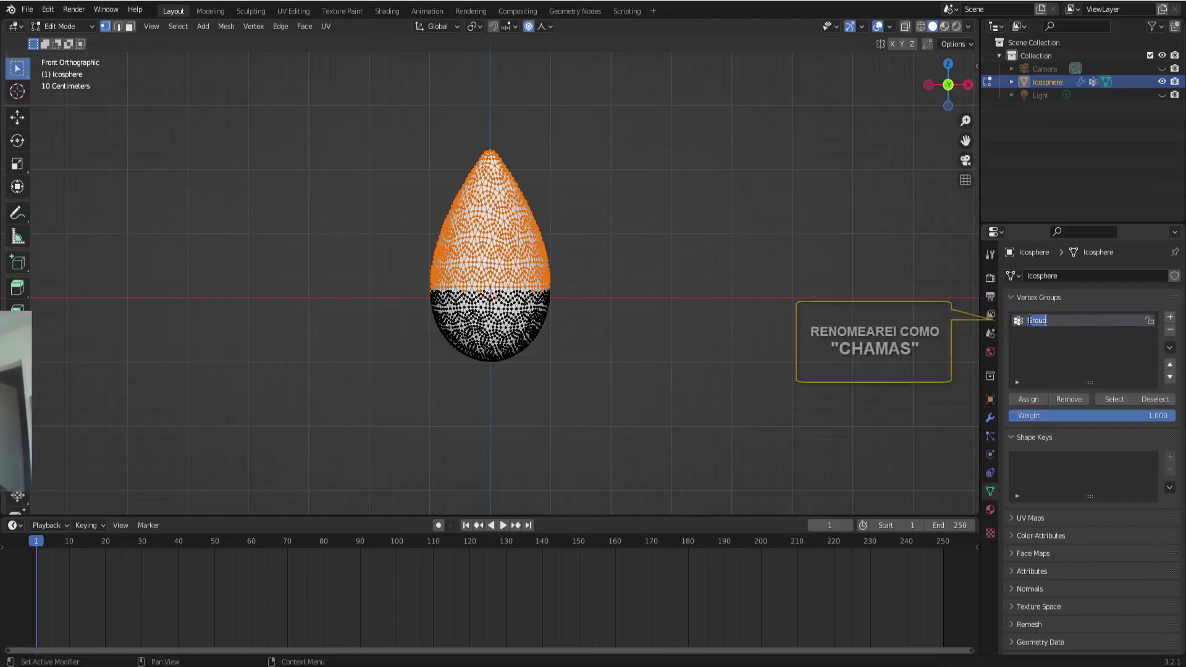
text(chama)
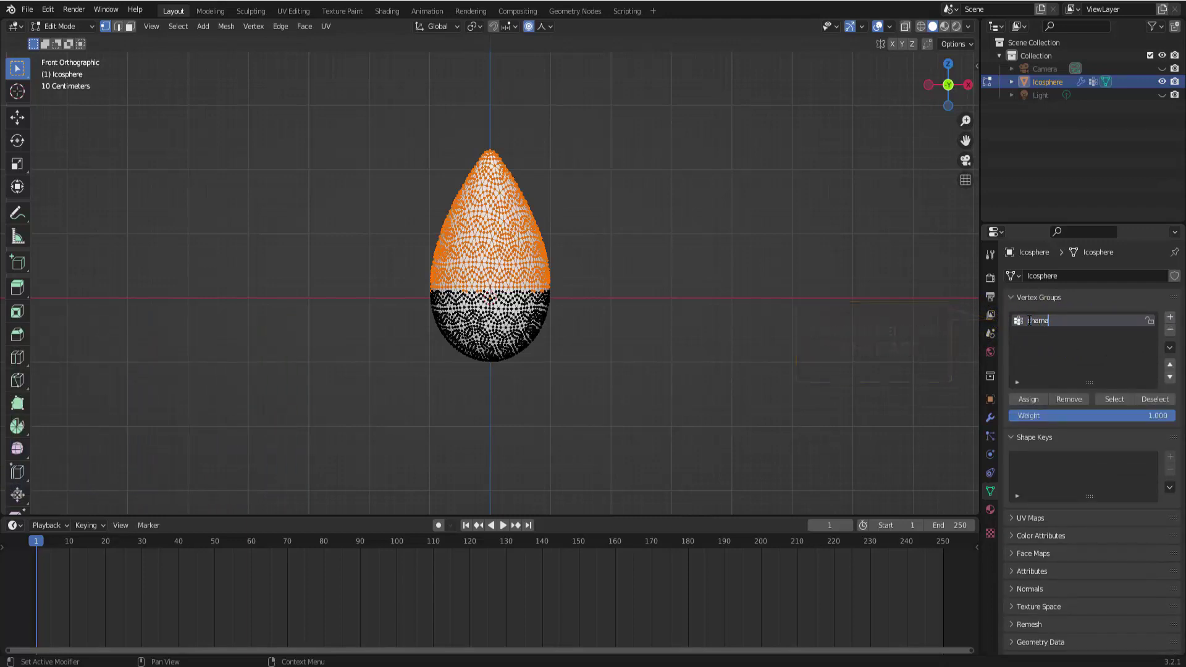
click(1032, 399)
click(1151, 401)
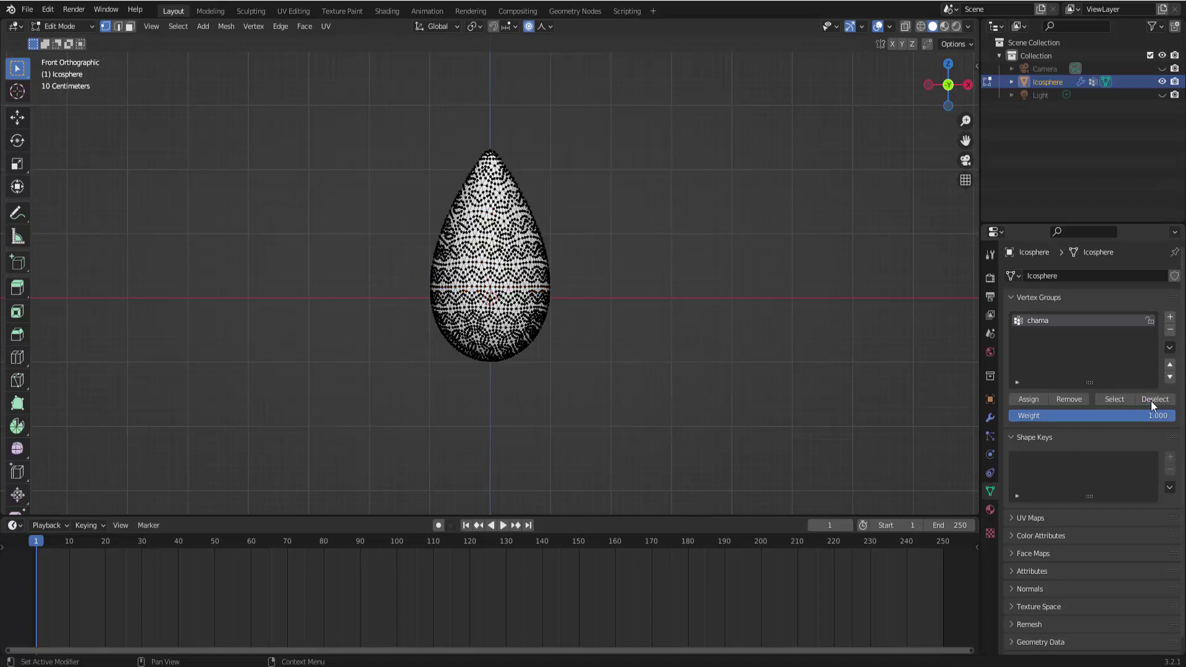
click(1116, 400)
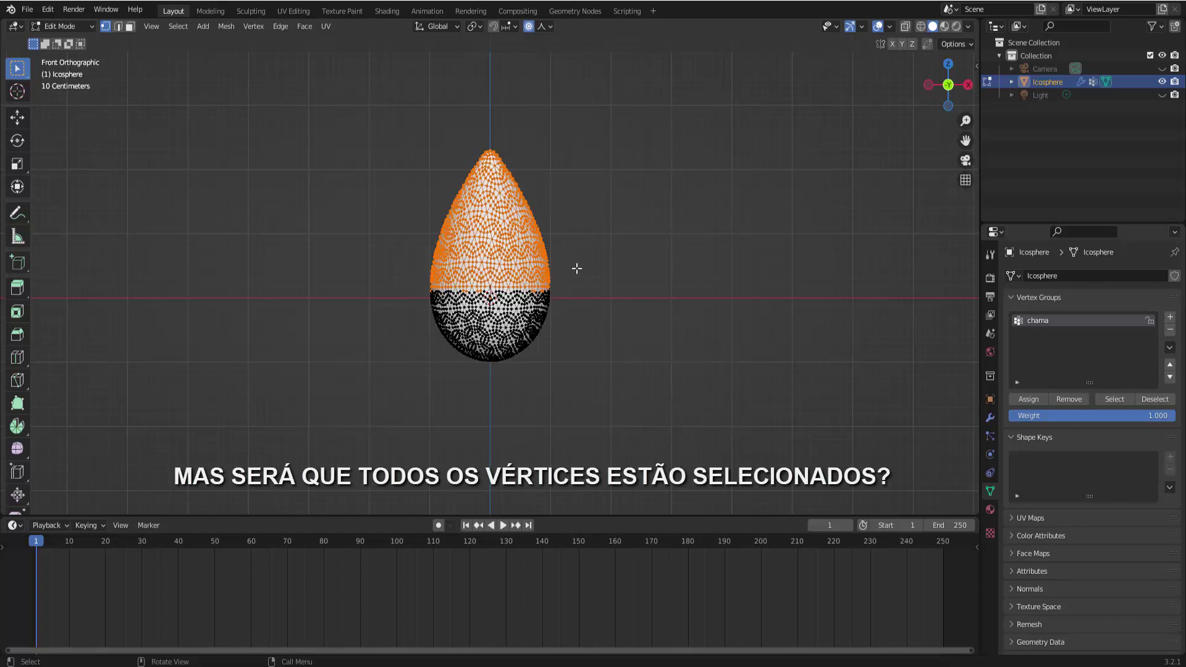
Step: Switch to front view with wireframe shading and box-select the teardrop's whole upper half
drag(936, 101, 967, 99)
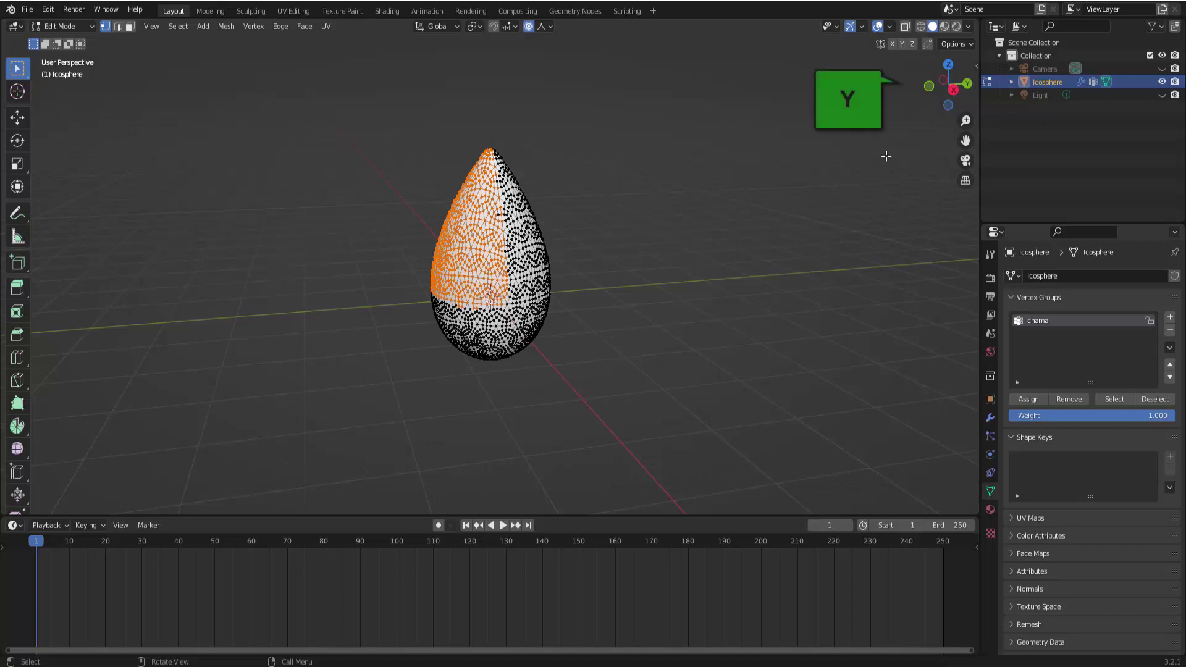
click(930, 88)
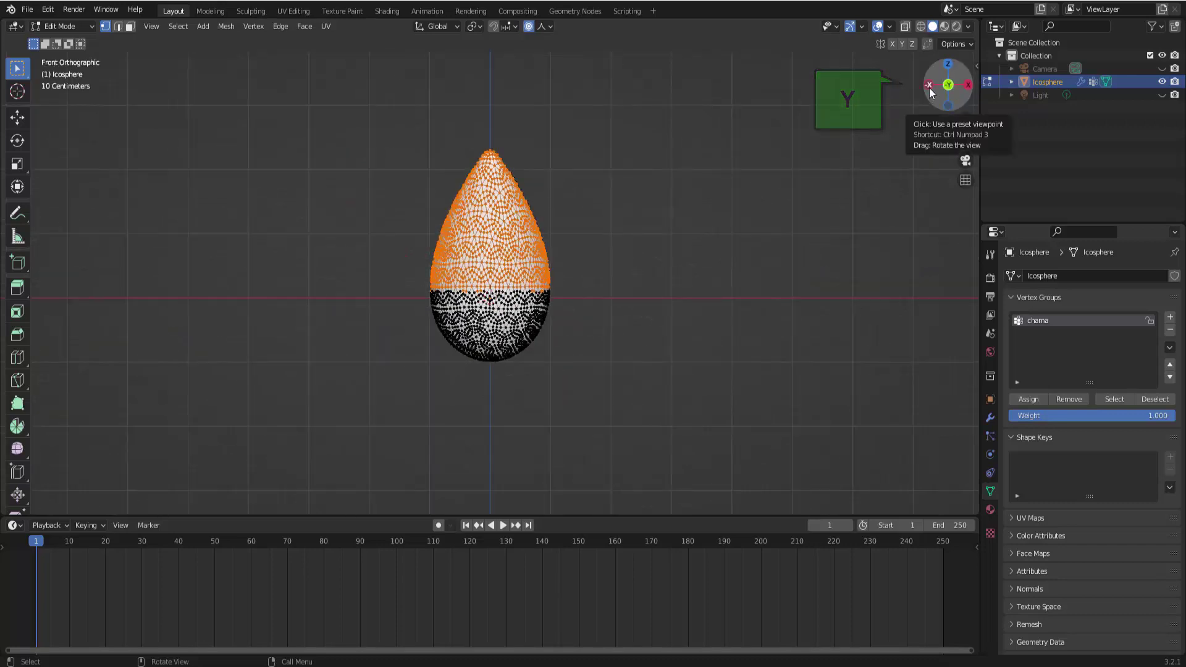
click(919, 28)
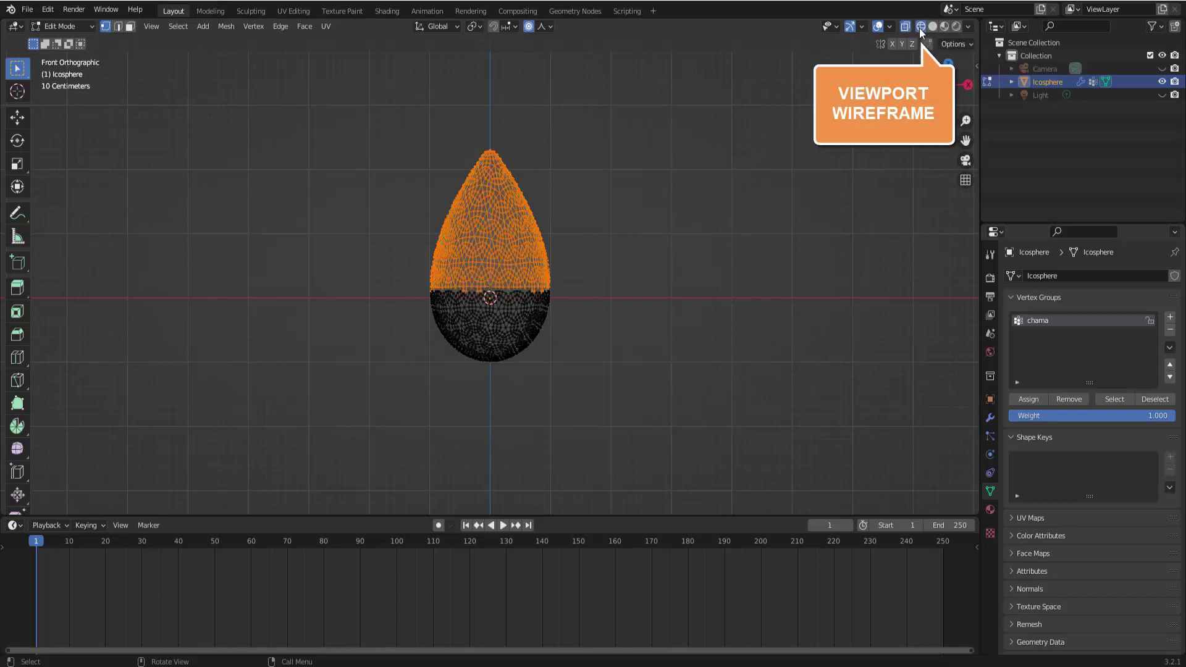
click(745, 120)
drag(436, 171, 577, 292)
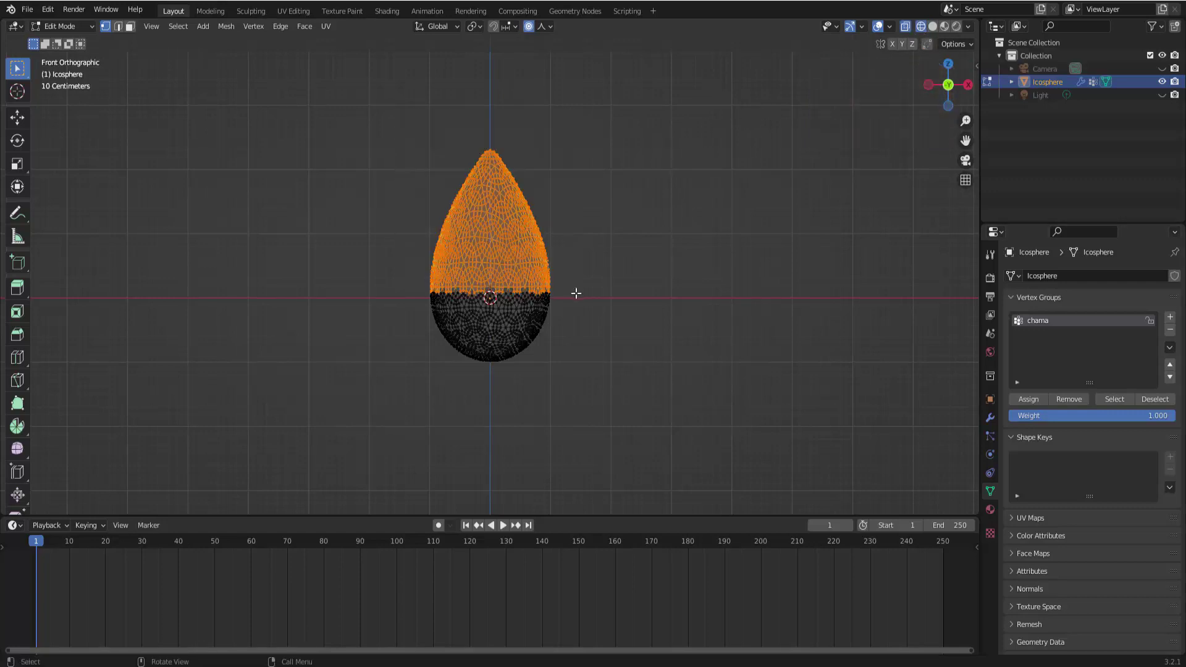
Step: Delete the old chama group and add a new vertex group named chama
click(1170, 329)
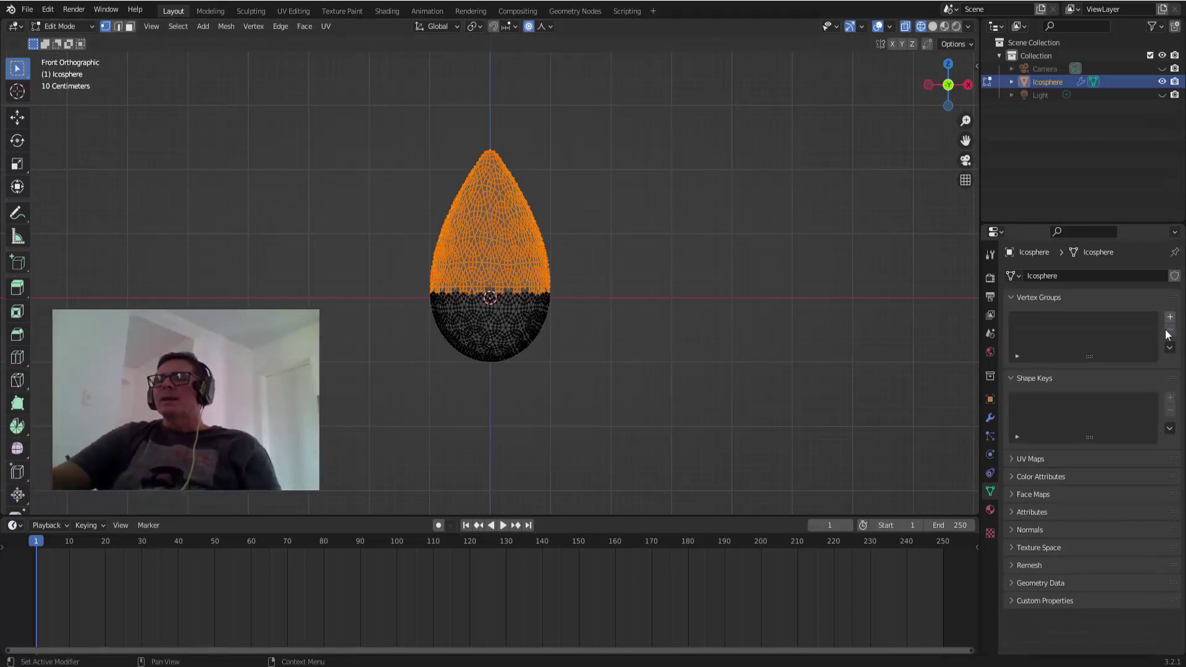
click(1170, 318)
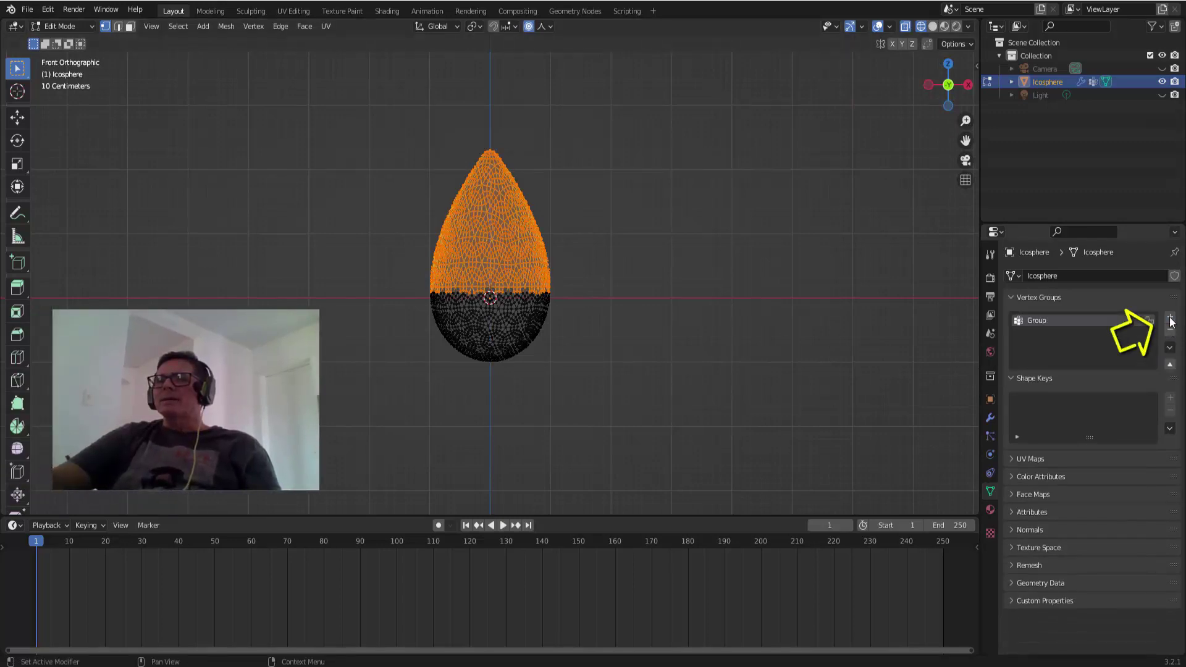
double_click(1050, 321)
text(cha)
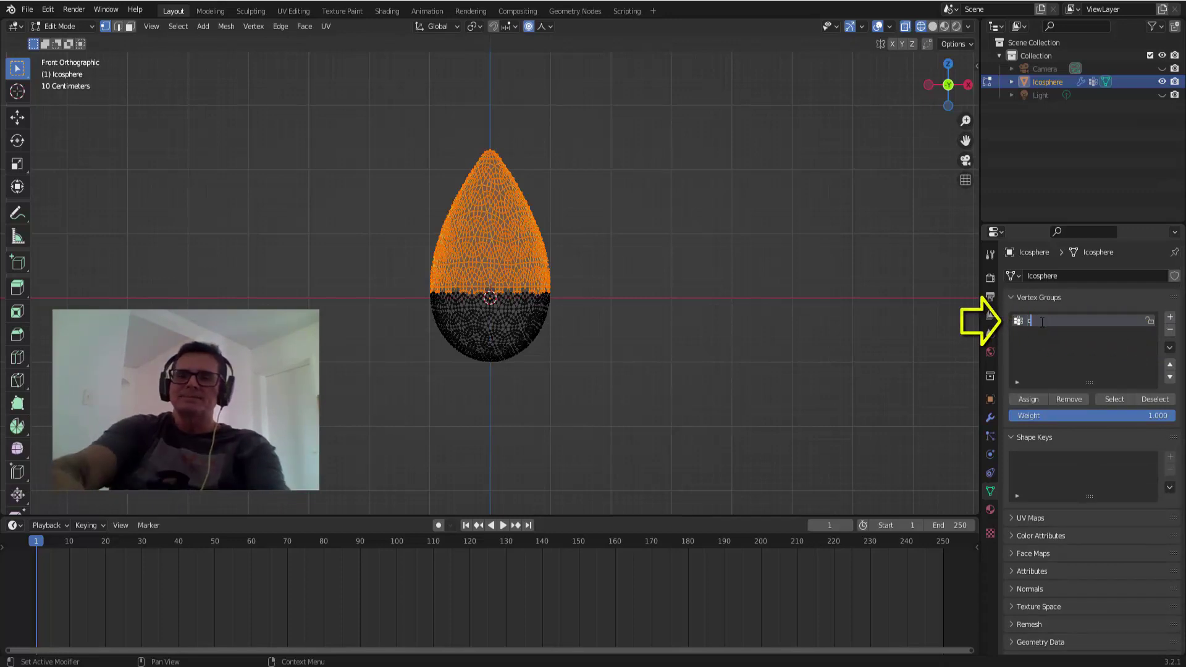
text(ma)
key(Return)
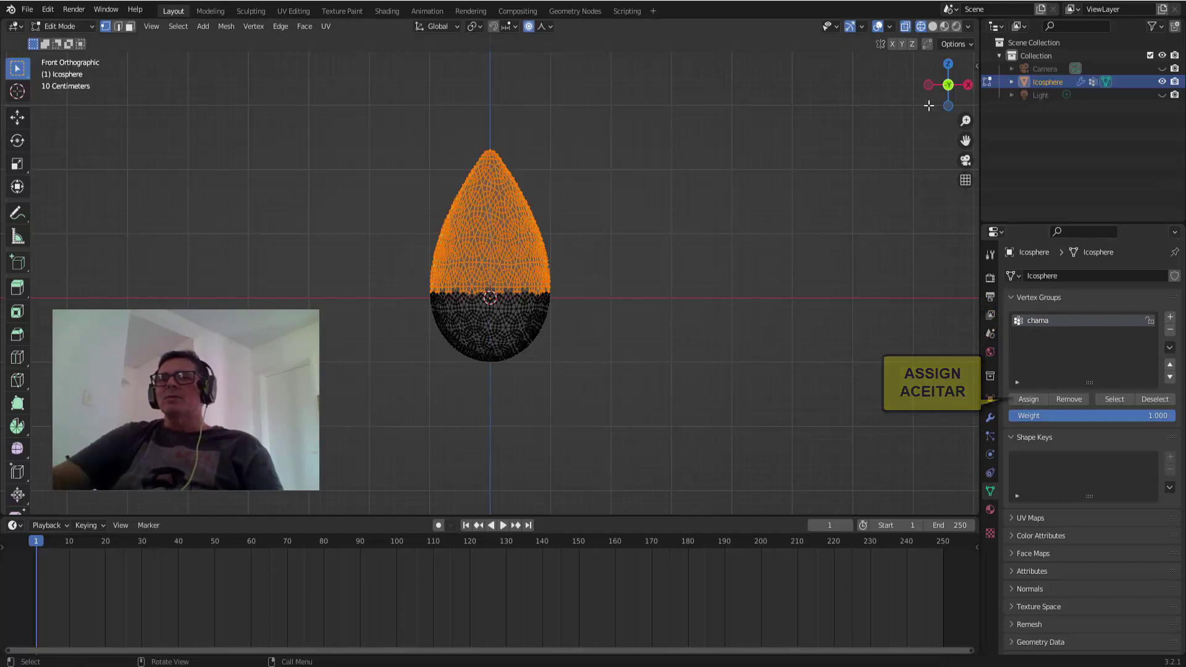
drag(936, 101, 937, 88)
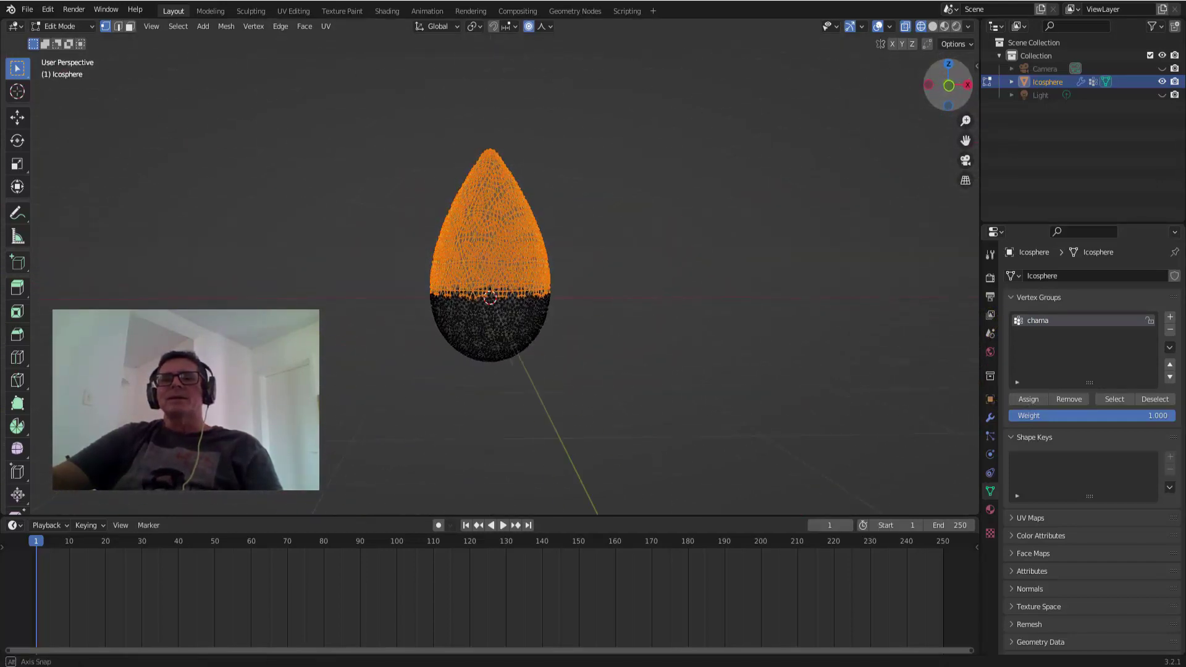
click(947, 85)
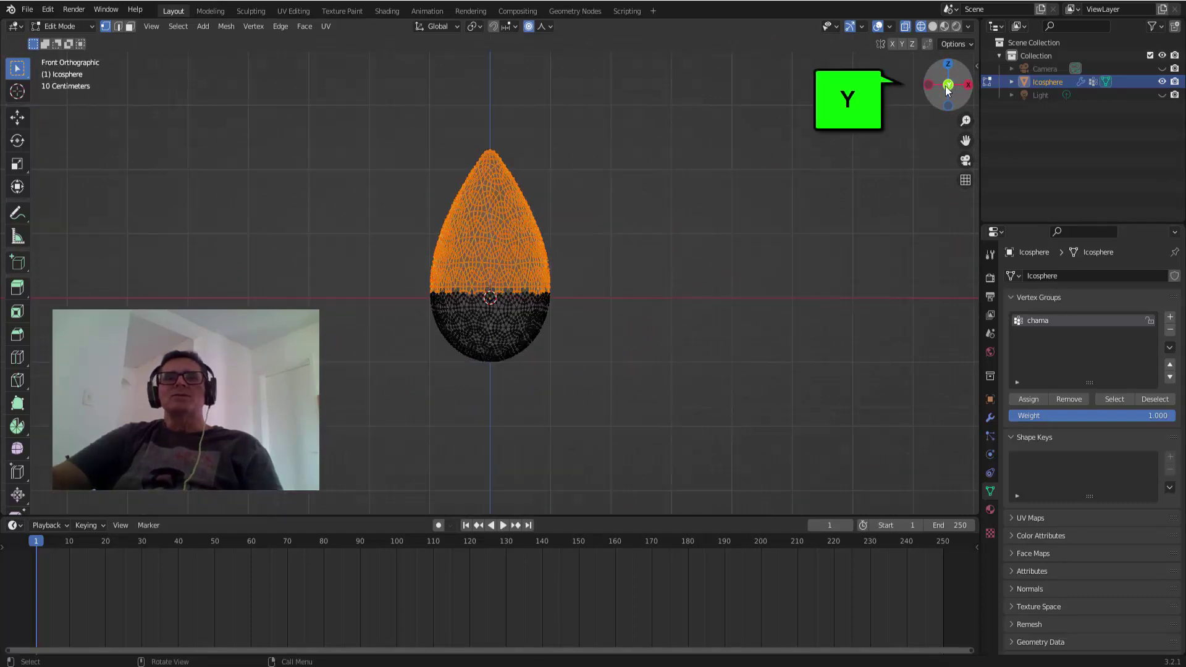
Step: Back in Object Mode, add a Plain Axes Empty, switch to wireframe, and select the Icosphere
click(76, 27)
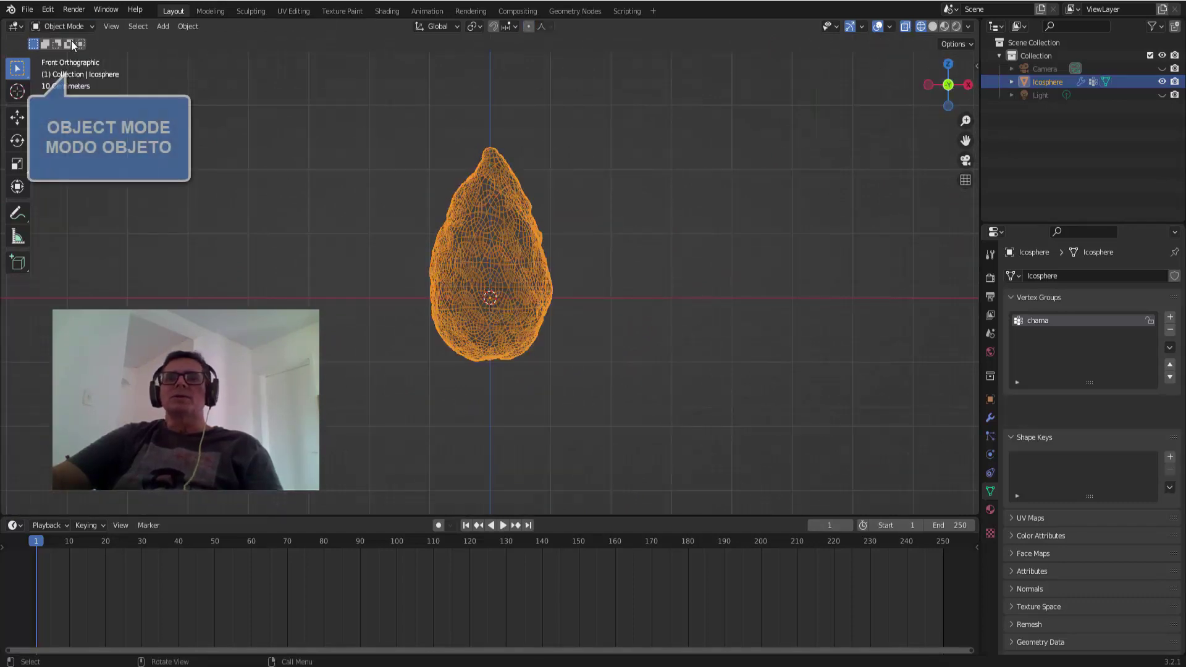
click(932, 30)
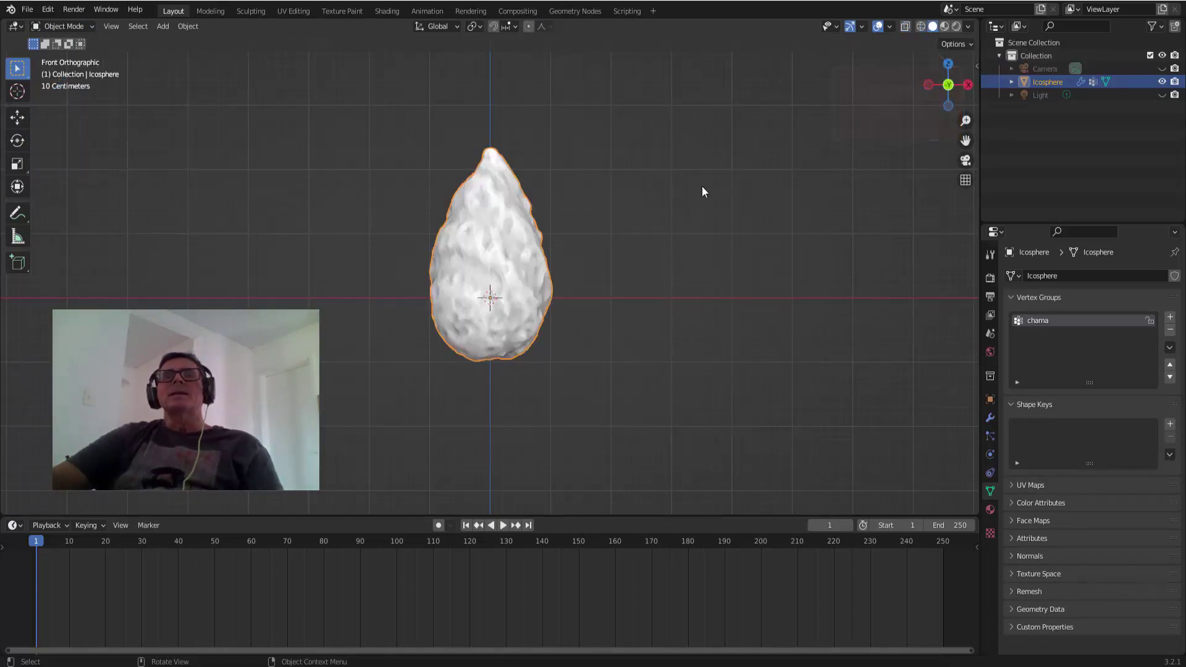
click(164, 27)
mouse_move(181, 171)
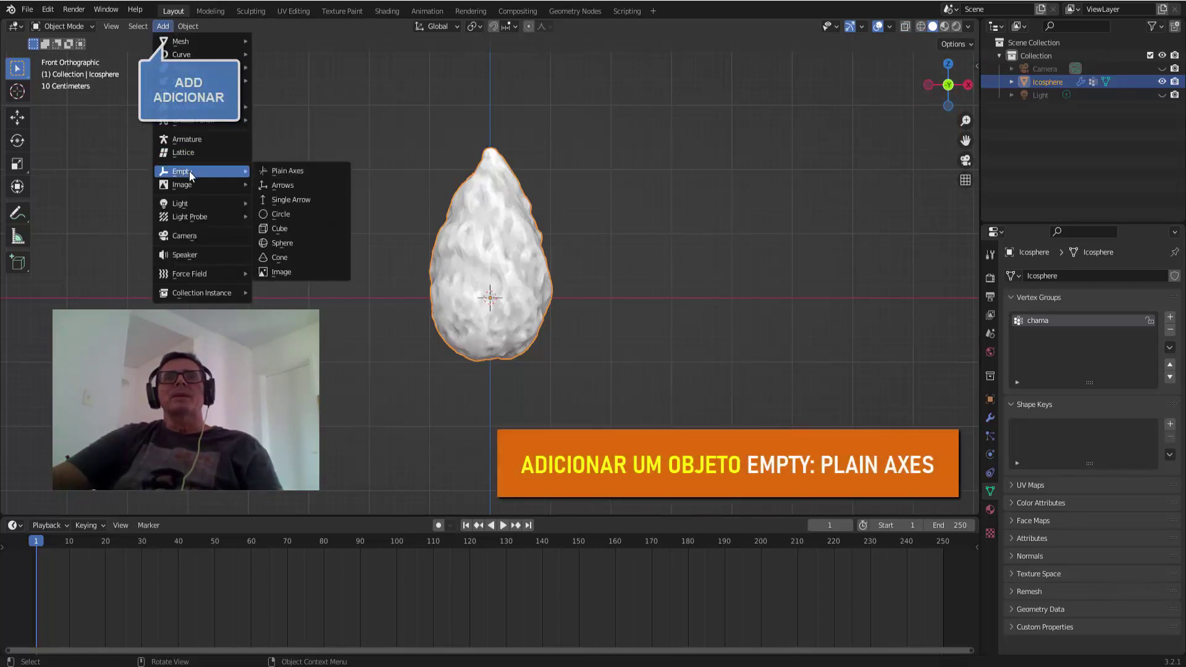
click(306, 170)
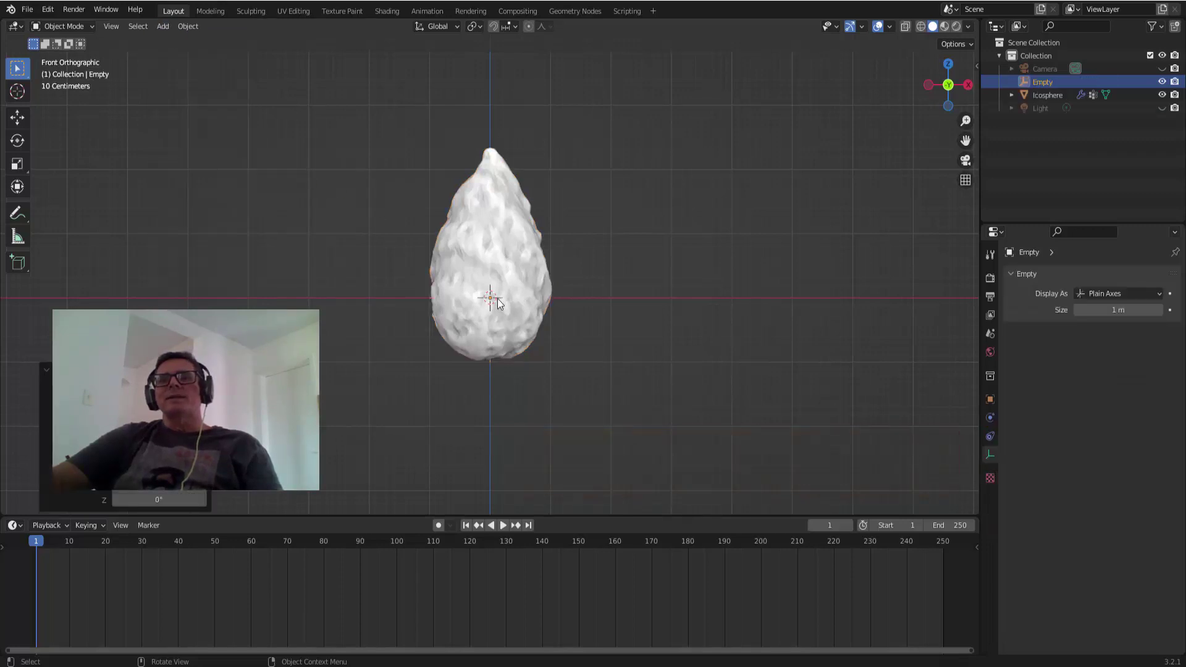
click(921, 27)
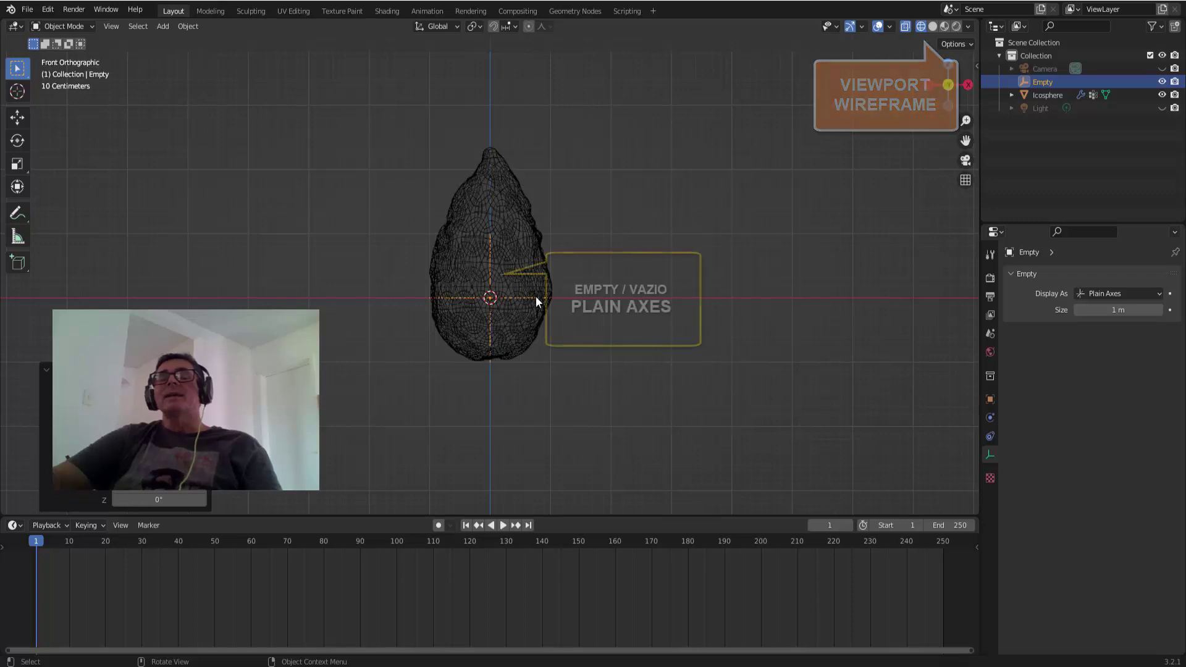
click(526, 211)
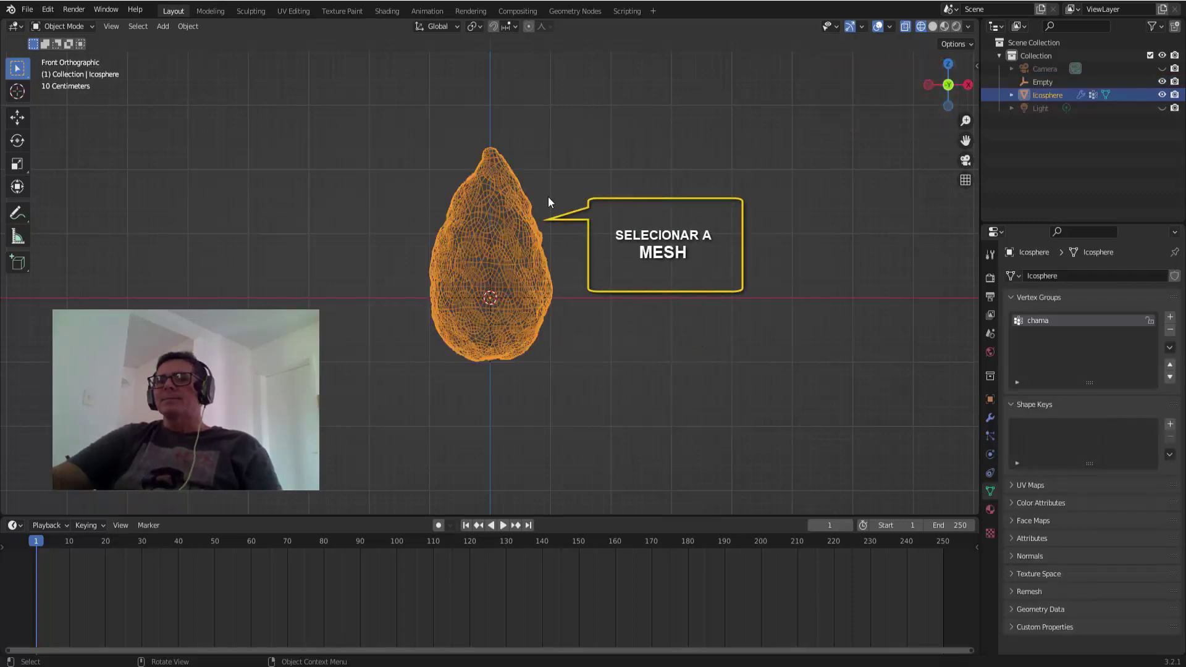
Step: Set the Displace modifier to Object coordinates from the Empty, limited to the chama vertex group
click(990, 419)
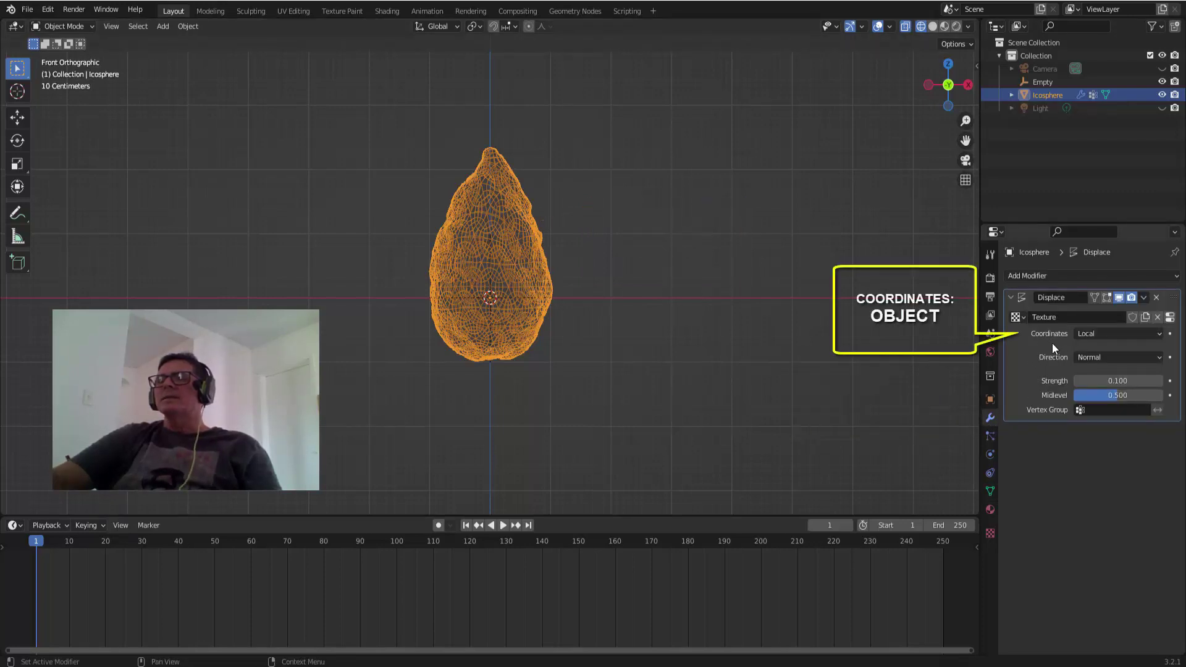
click(1155, 335)
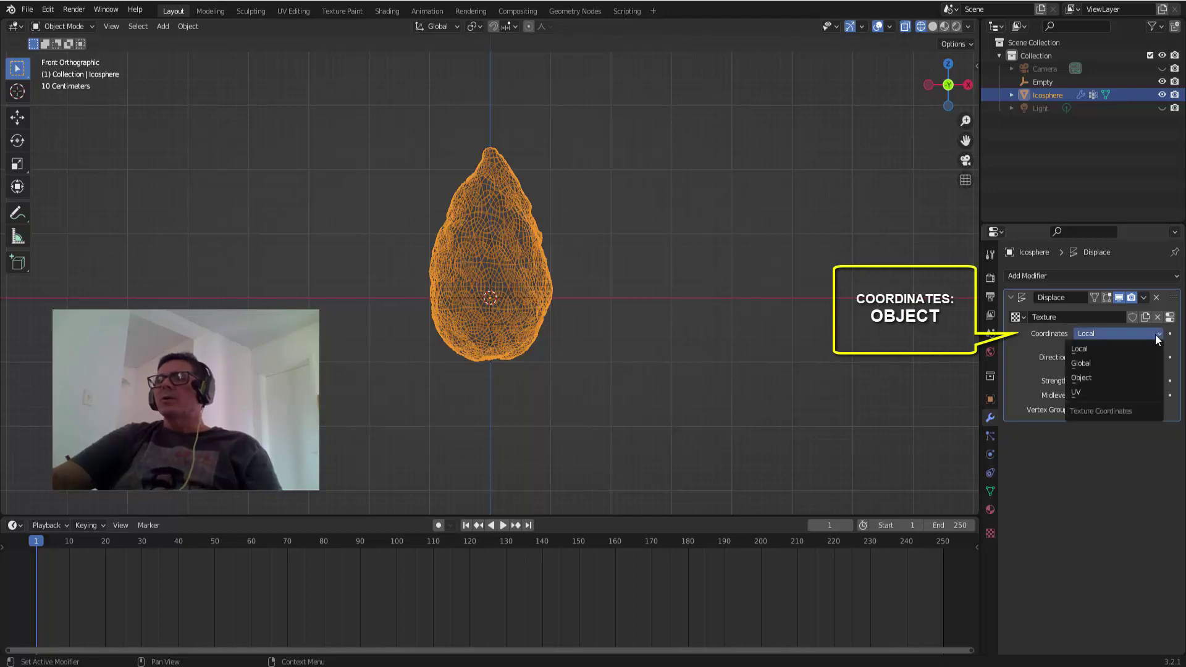
click(1119, 376)
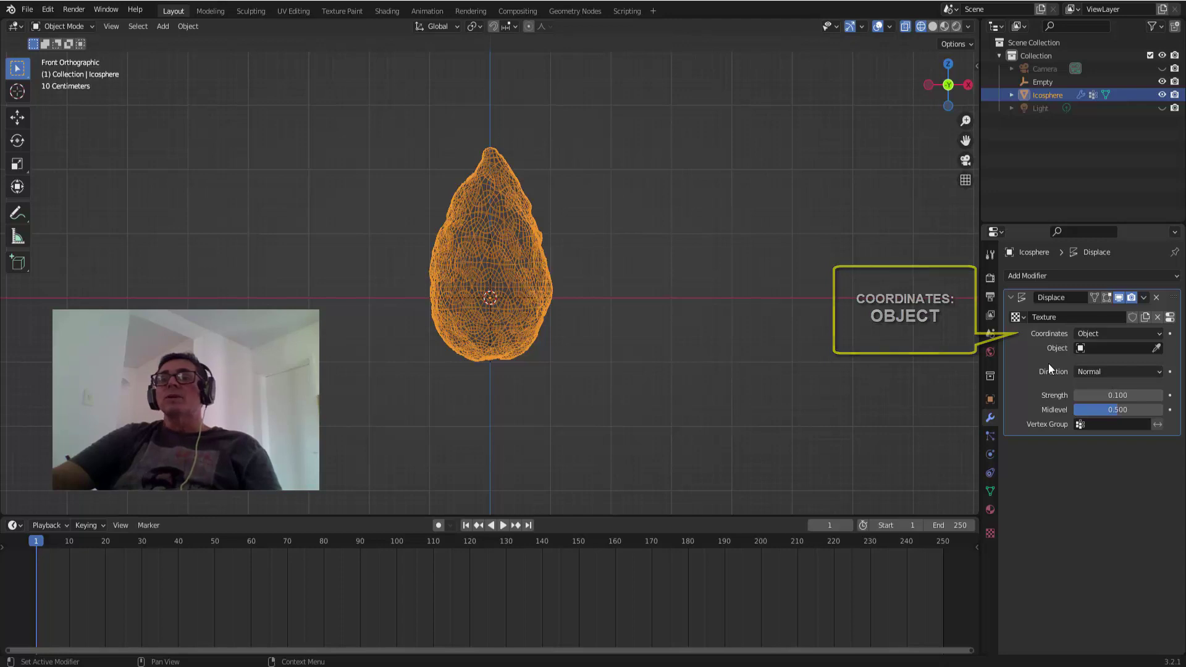
click(1110, 347)
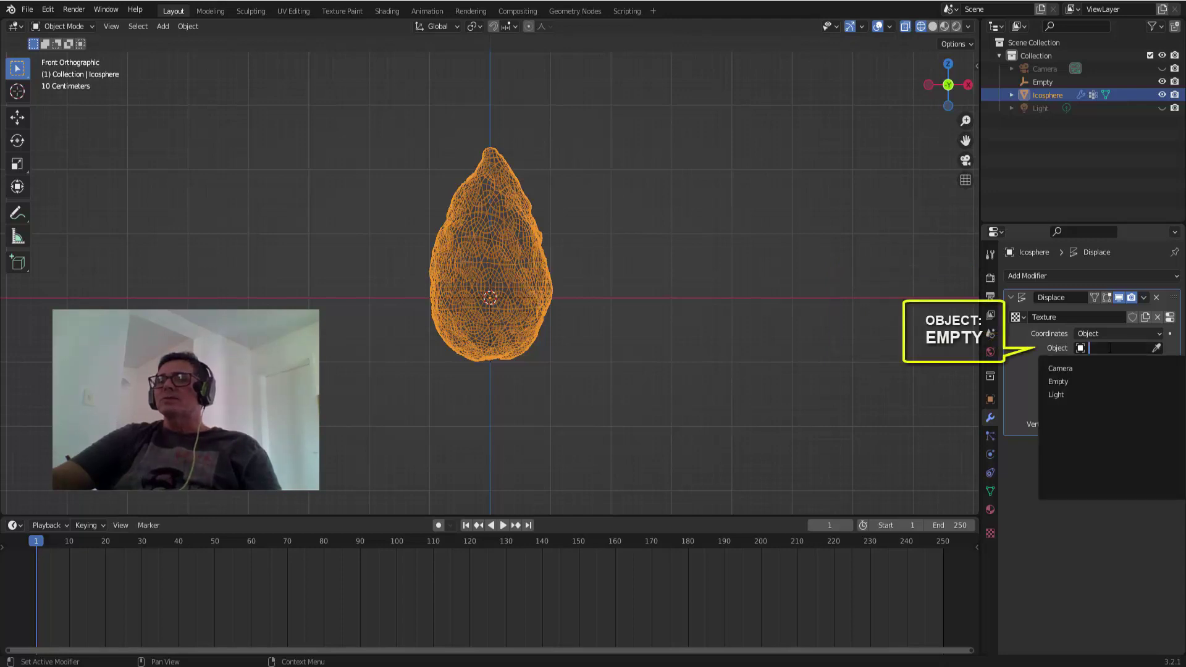
click(1068, 381)
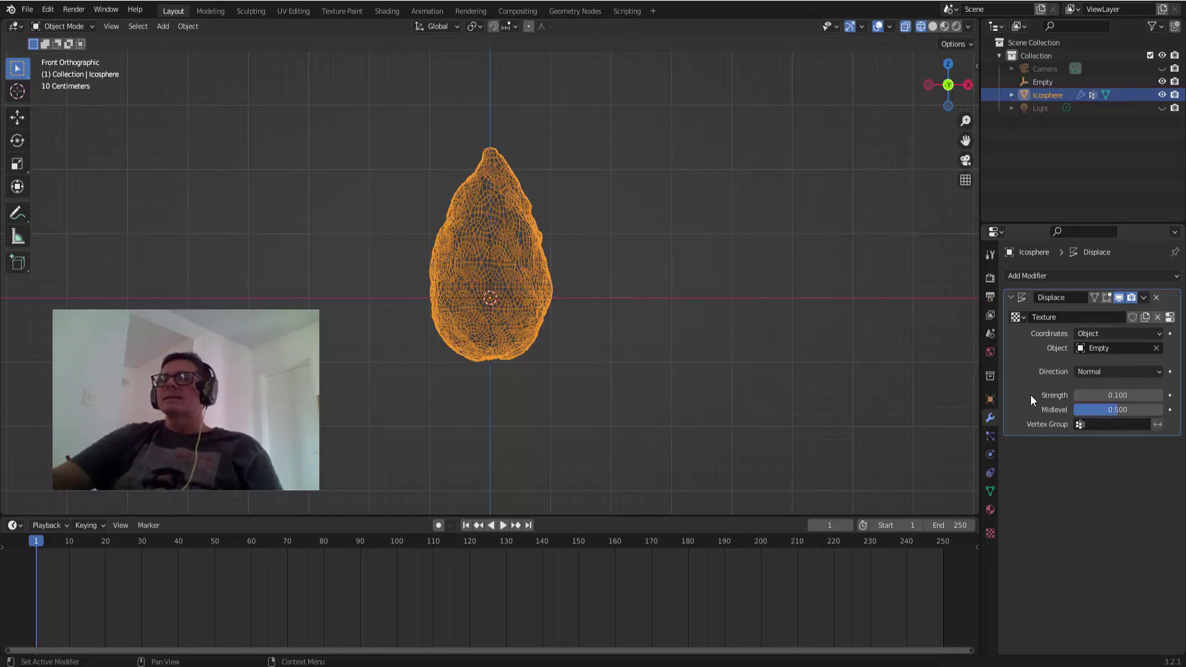
click(1101, 425)
click(1064, 445)
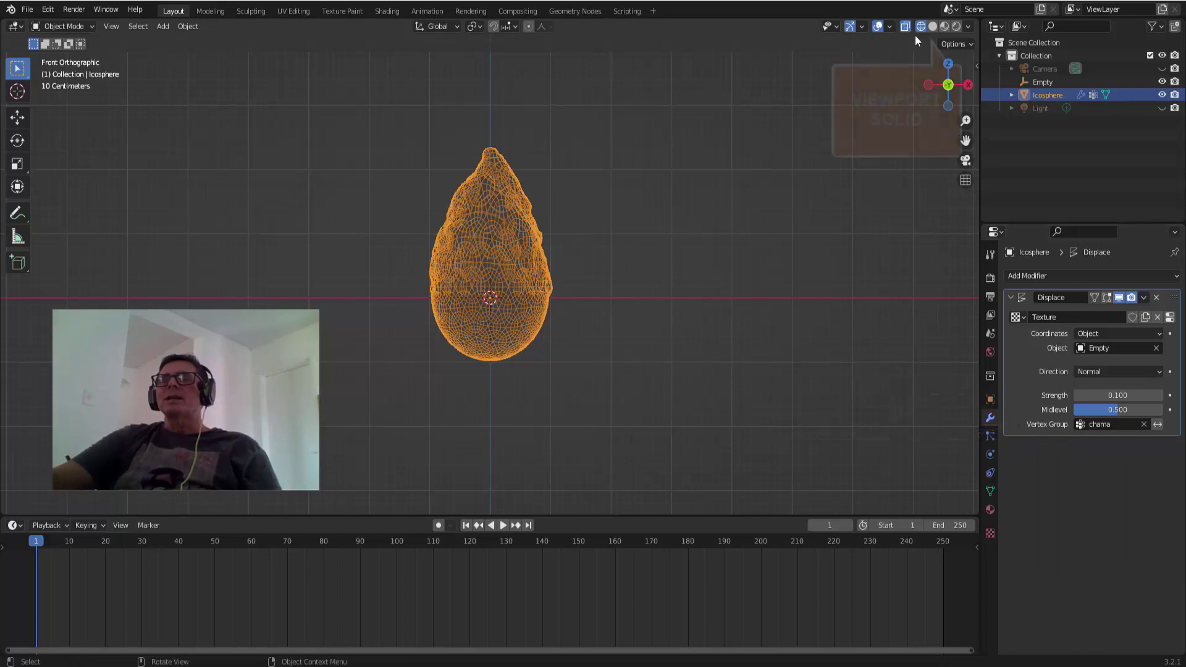
Step: Return to solid shading and select the Empty in the Outliner to show its transform
click(932, 26)
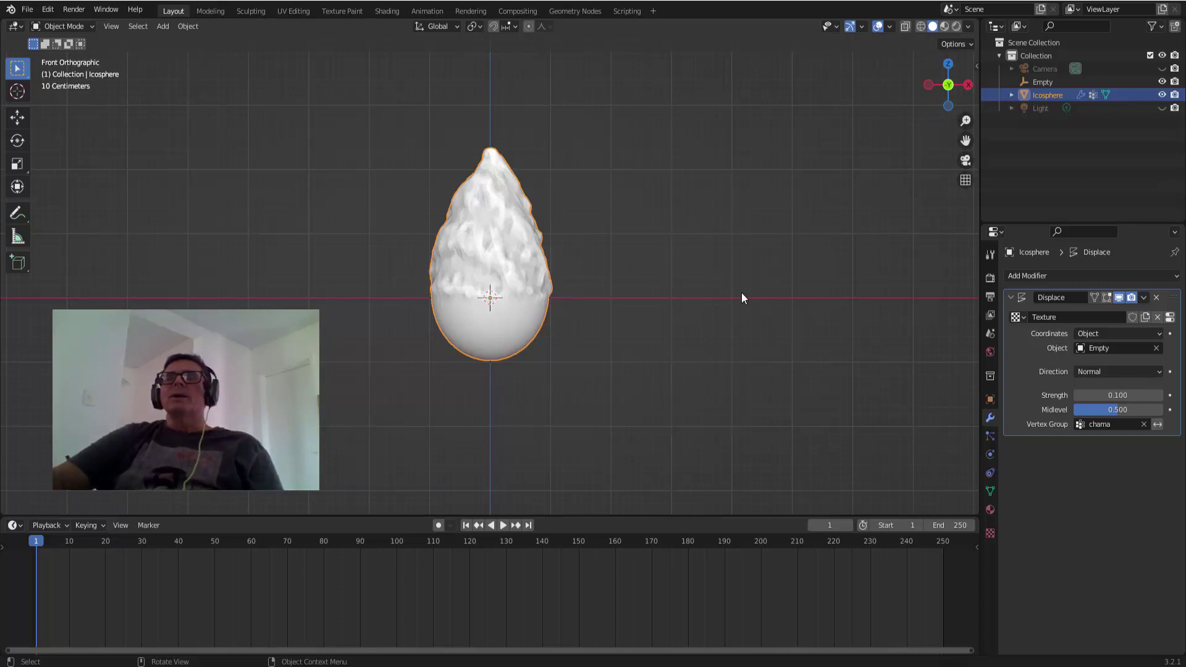
click(1038, 82)
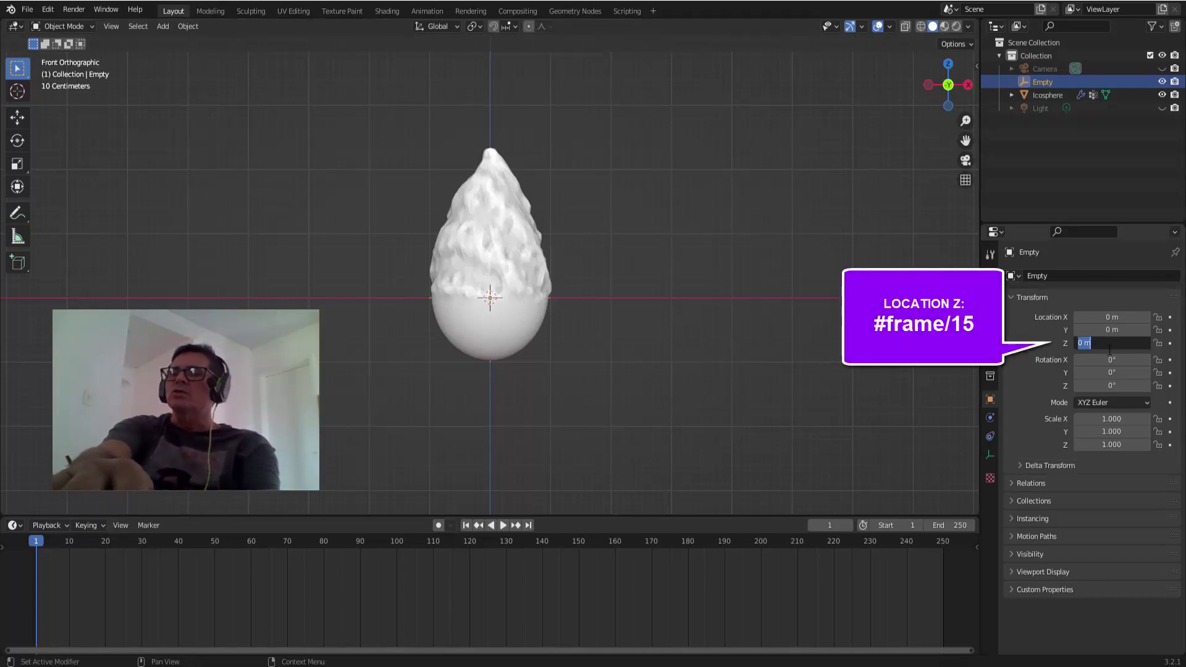
Step: Drive the Empty's Z location with #frame/15 and play the animation to check it
text(#f)
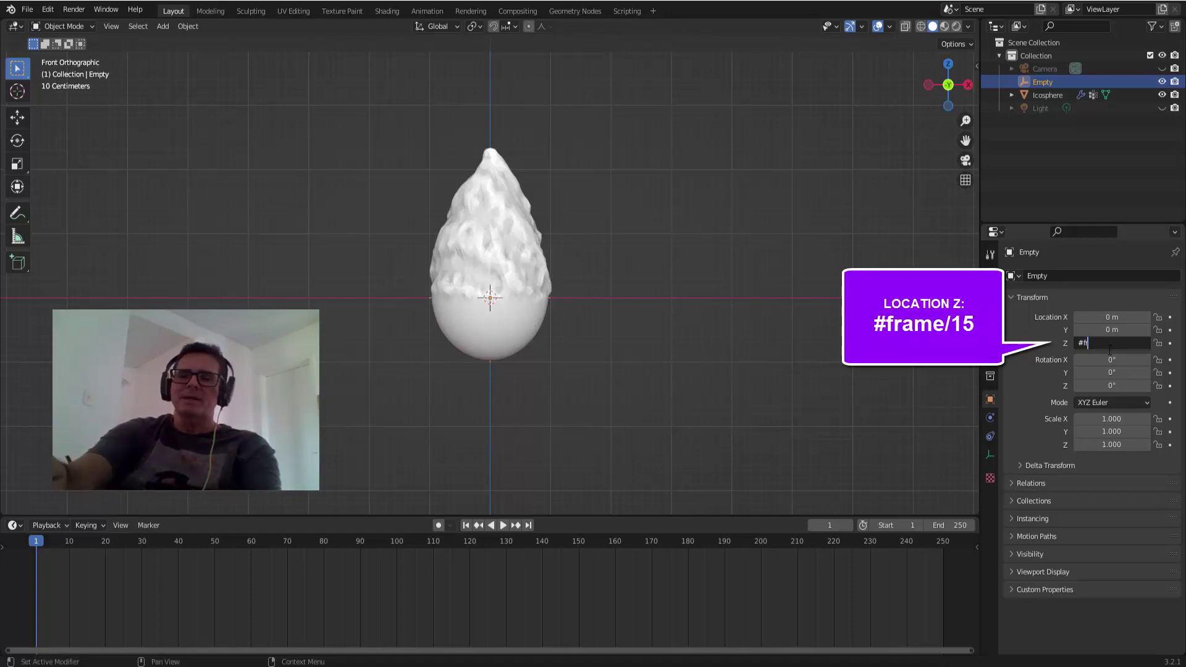
text(rame)
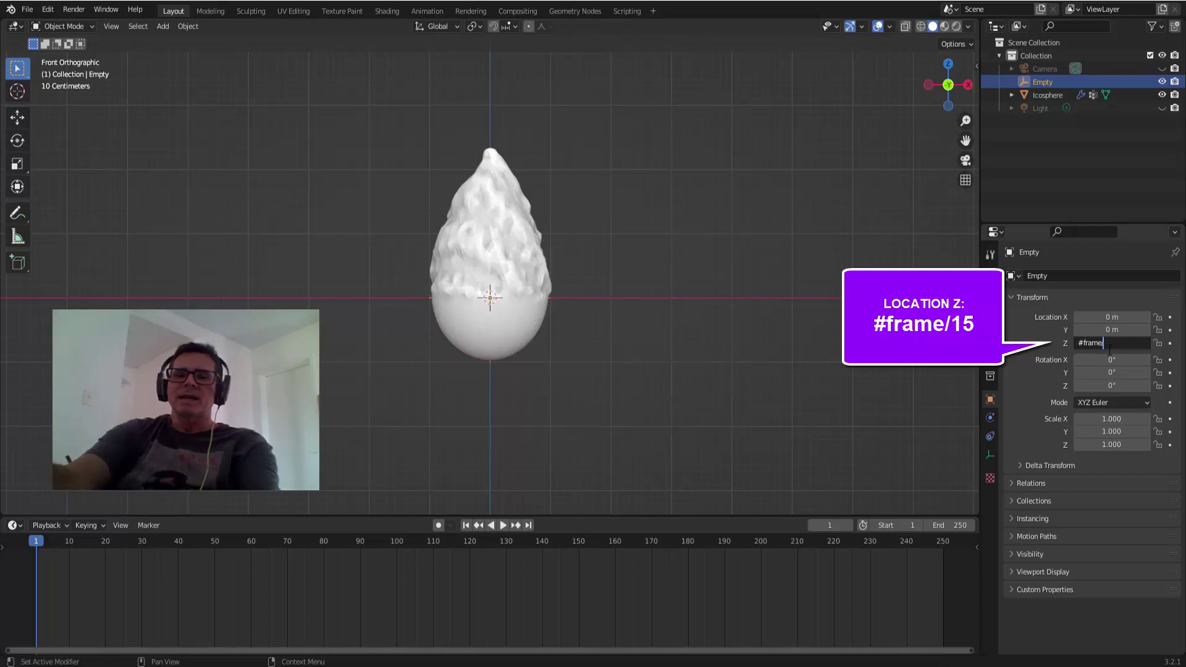
text(5)
key(Return)
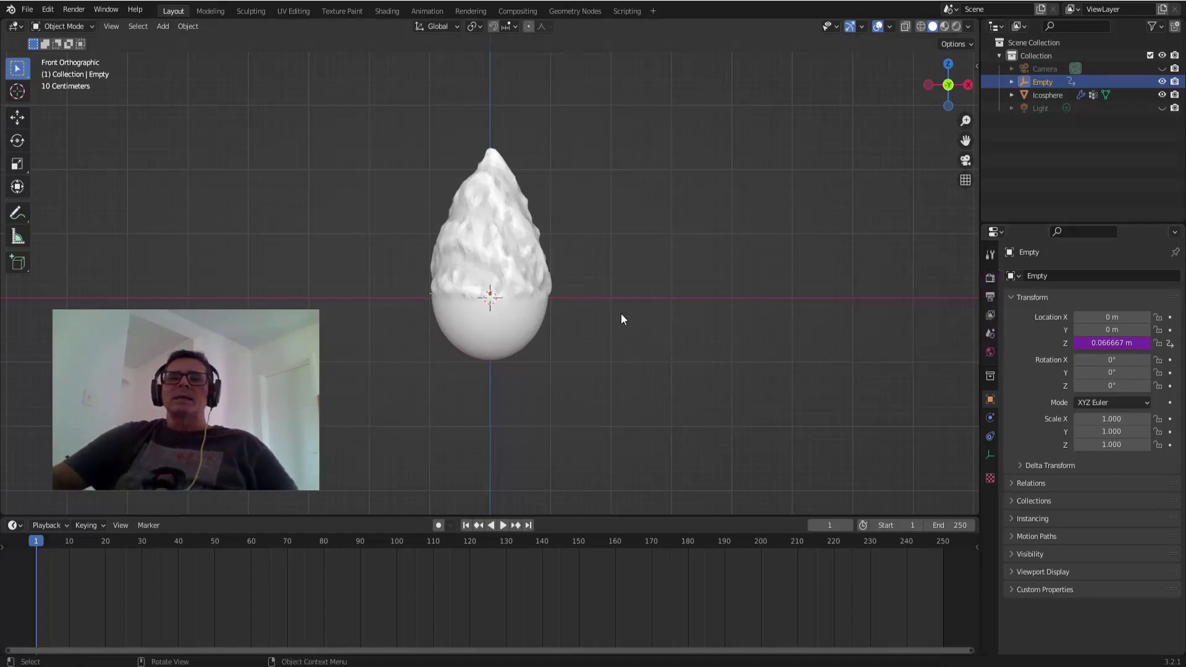
click(504, 525)
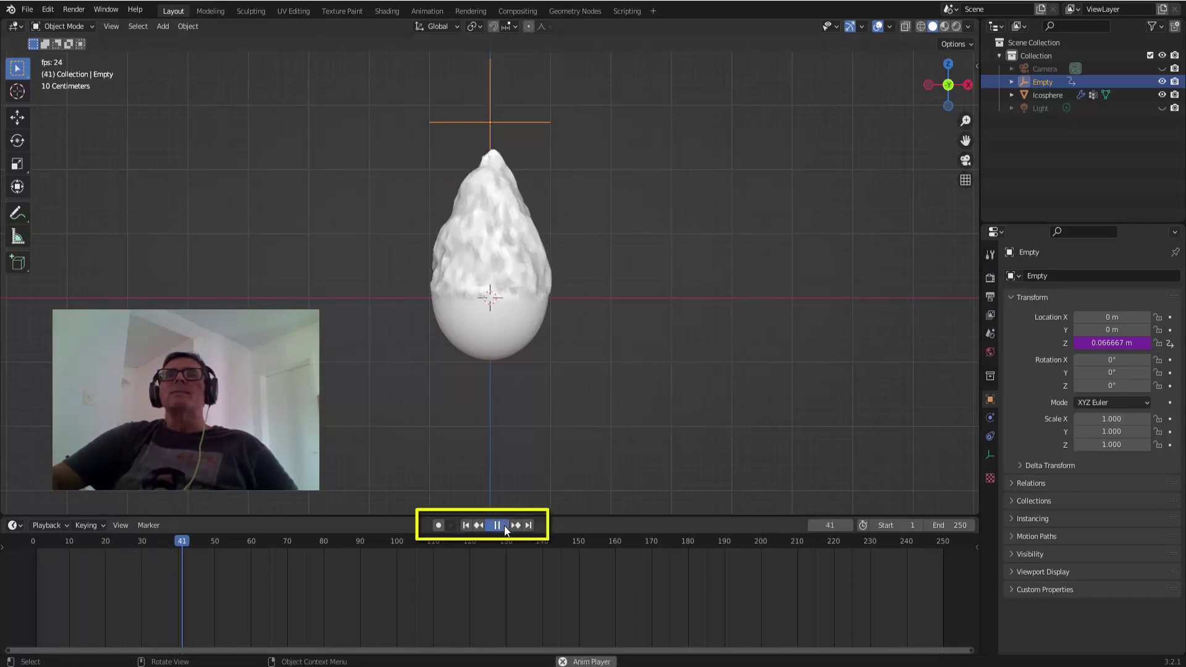
click(504, 526)
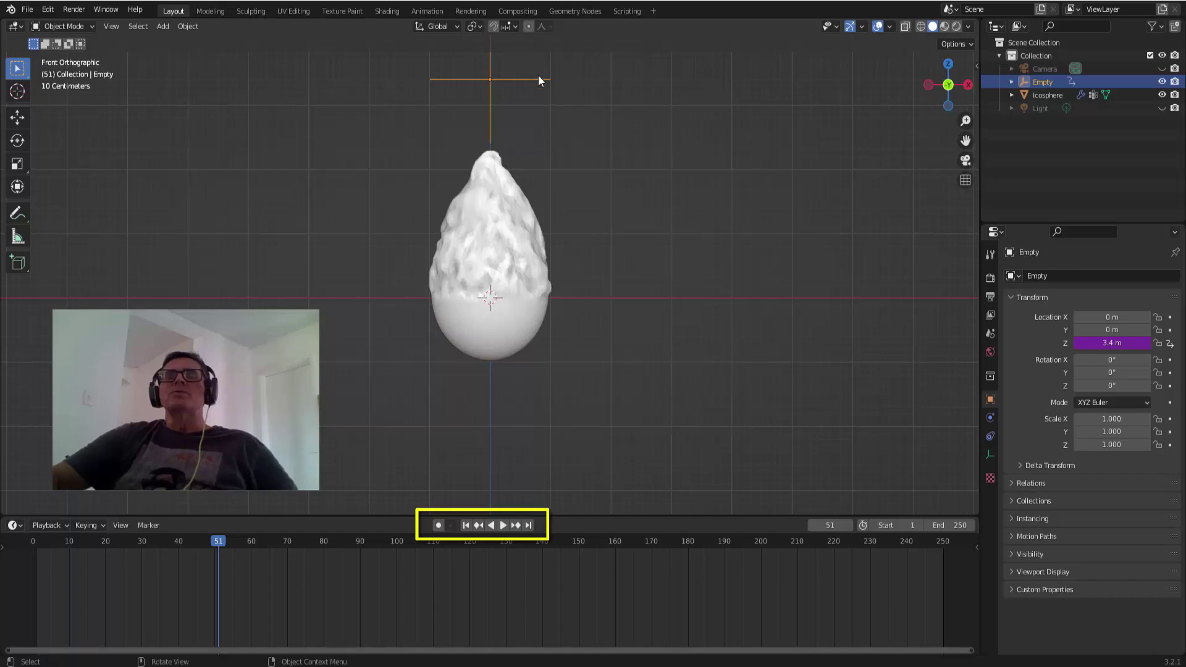
Step: Replay the flame animation from frame 1 a few times, ending back on frame 1
click(466, 525)
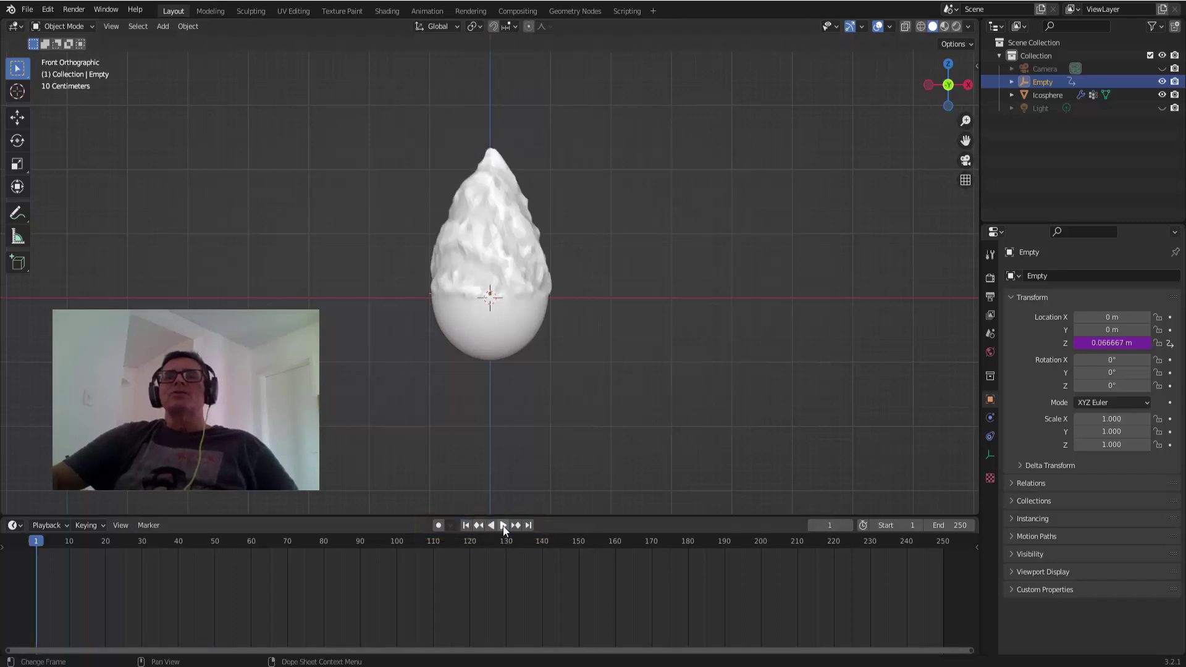
click(503, 525)
key(space)
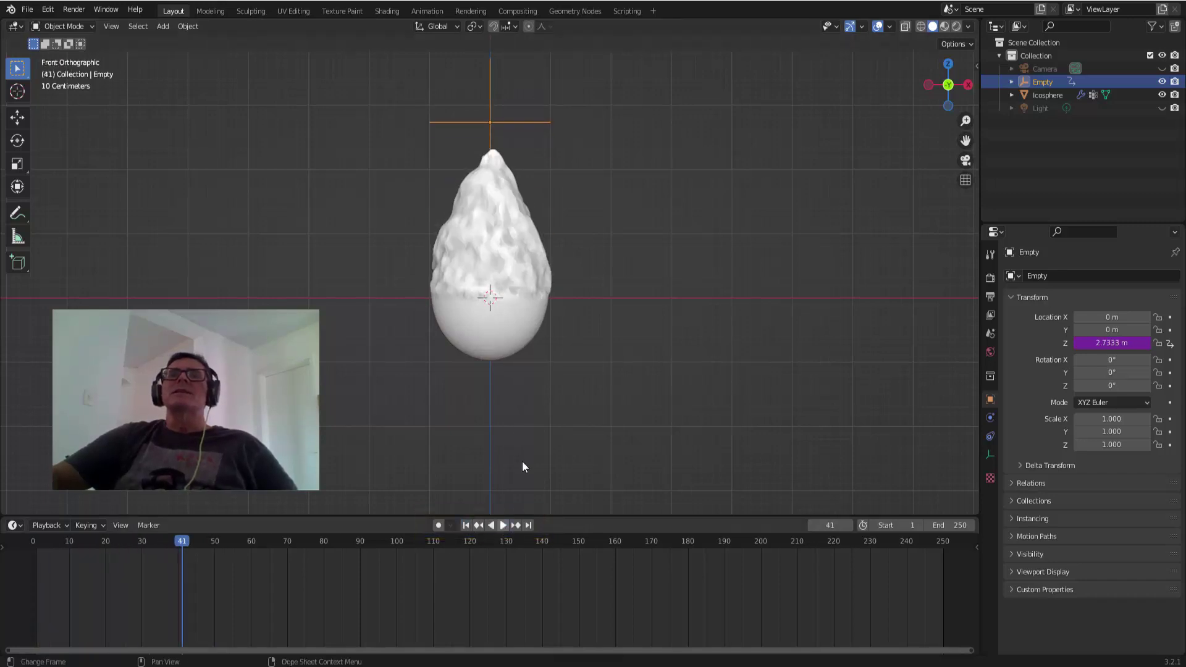
click(466, 527)
click(503, 526)
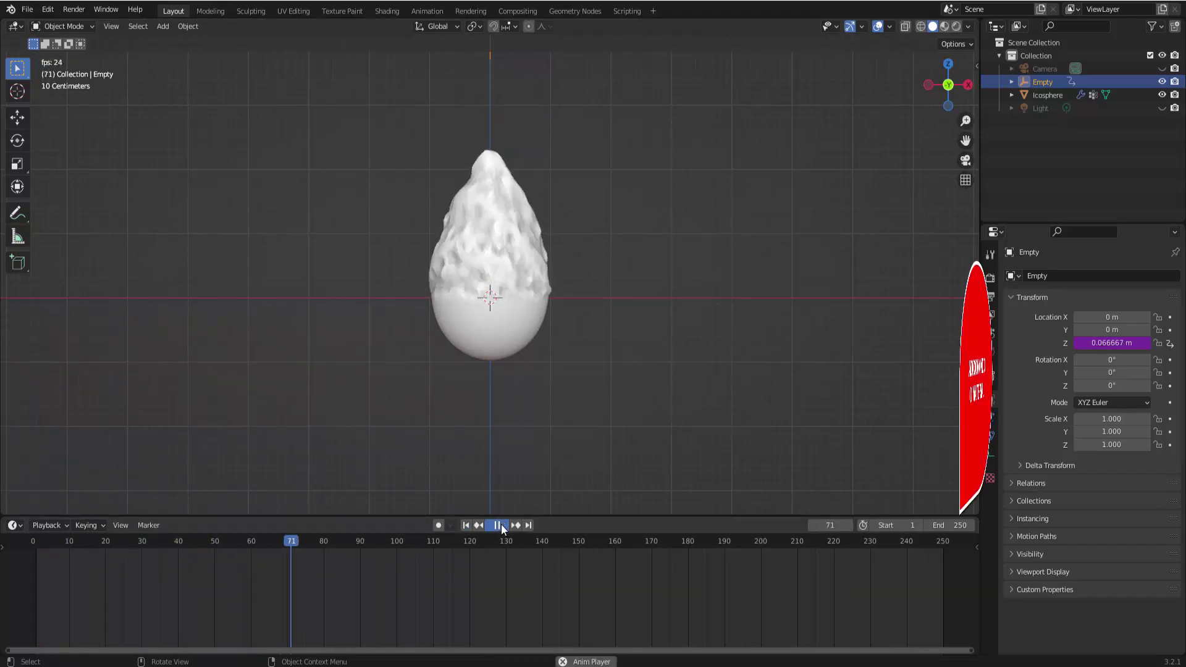
click(468, 525)
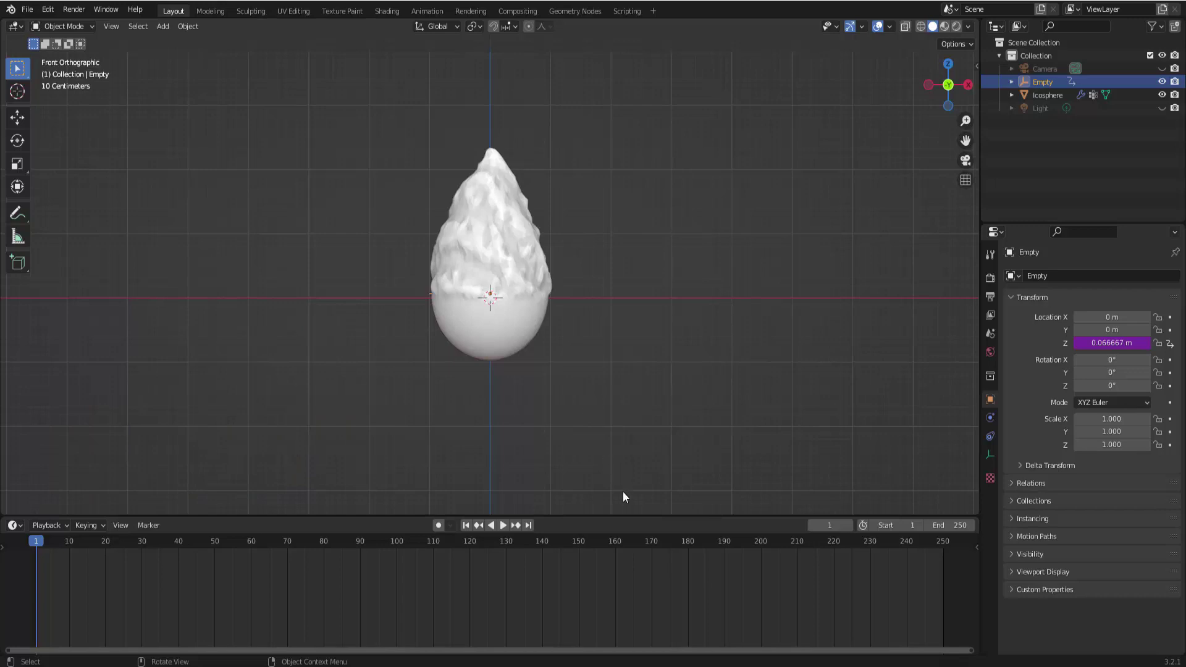
Step: Enlarge the timeline, turn it into a Shader Editor, select the Icosphere, and hide the sidebar
drag(627, 517, 652, 324)
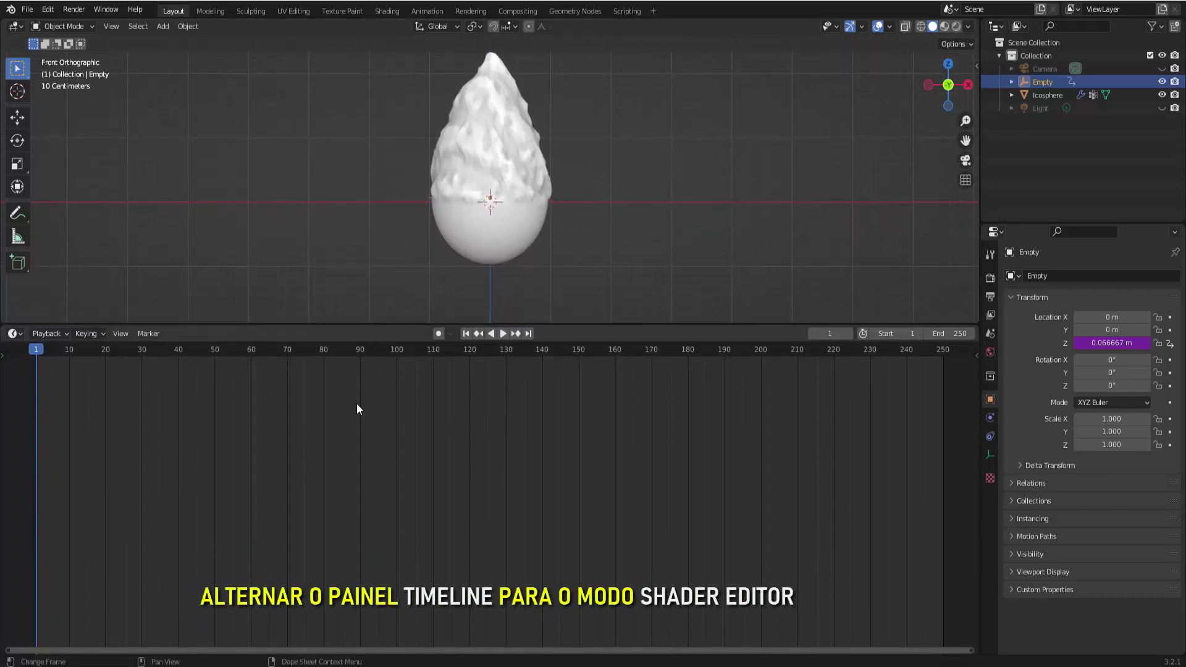
click(15, 333)
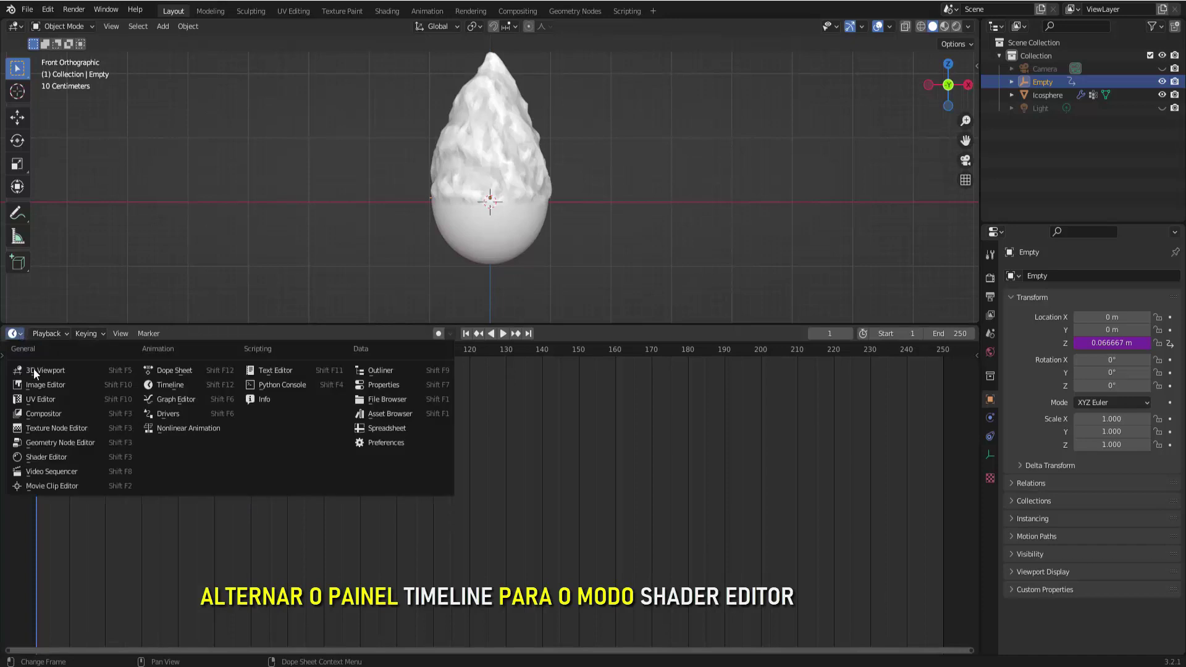
click(59, 459)
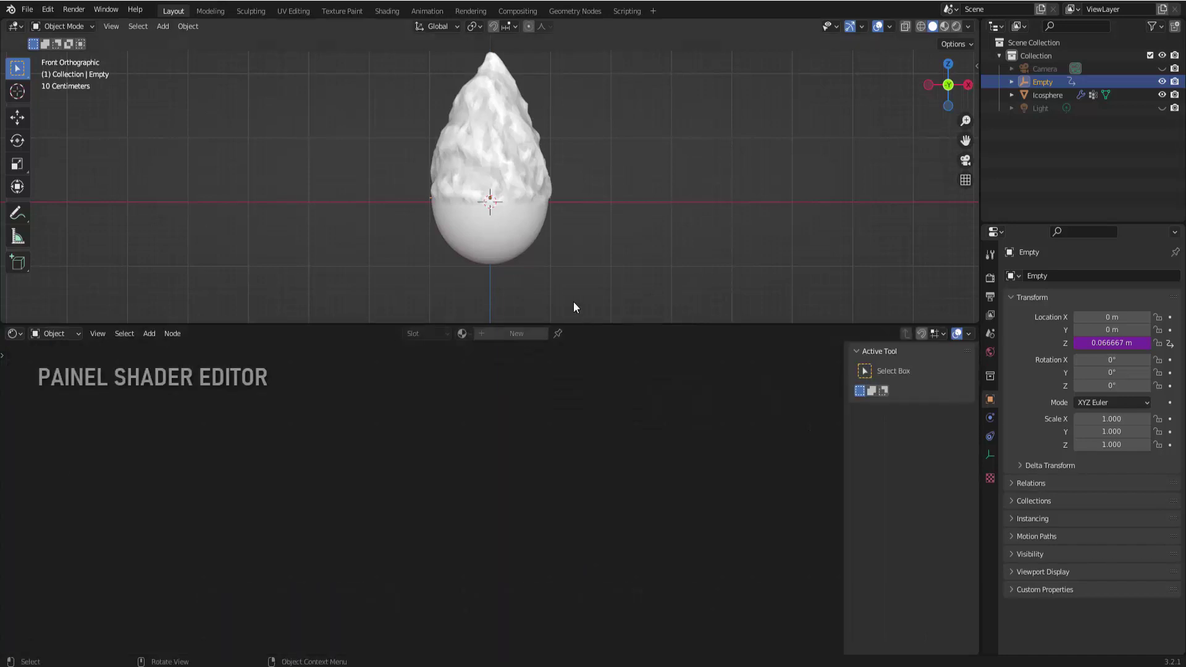
click(507, 232)
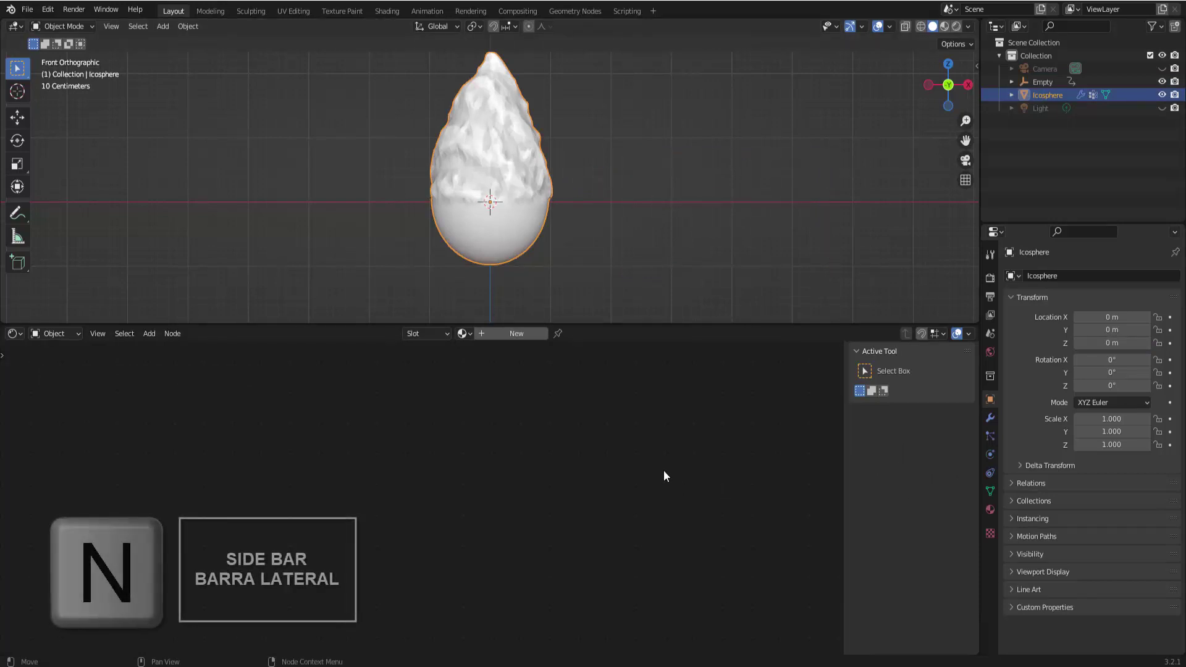
key(n)
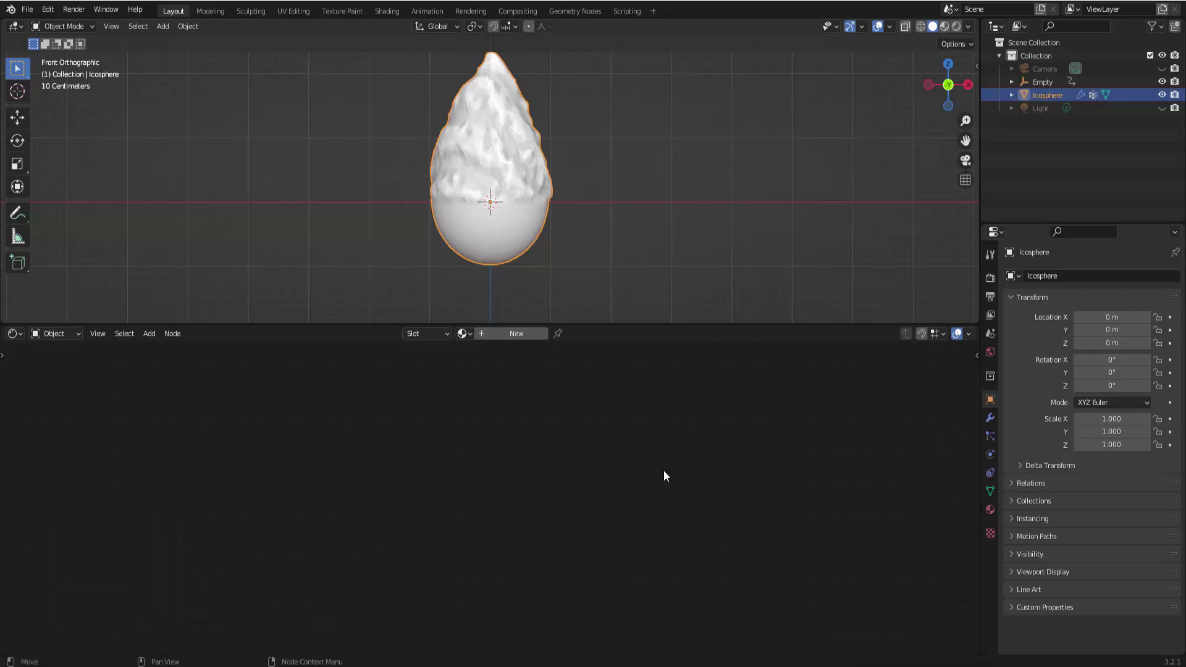
Step: Create a new material, Material.001, for the Icosphere and delete its Principled BSDF node
click(524, 332)
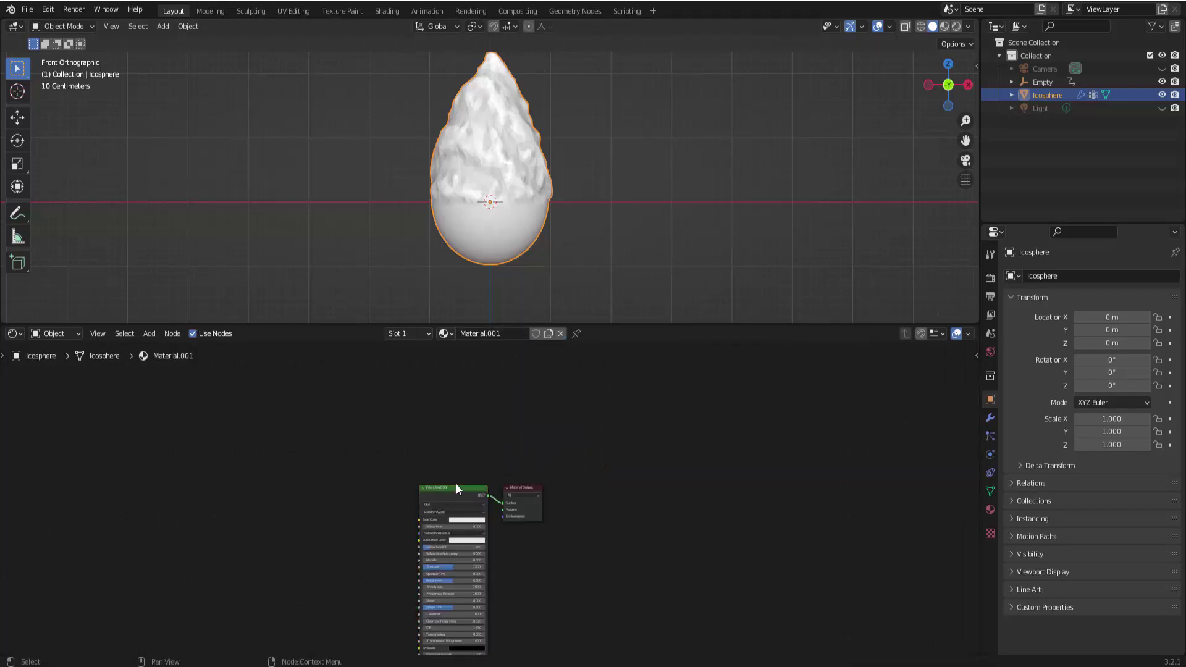
mouse_move(456, 483)
mouse_down()
mouse_move(535, 470)
mouse_move(525, 472)
mouse_up()
mouse_move(446, 462)
mouse_down()
mouse_move(494, 506)
mouse_move(603, 433)
mouse_up()
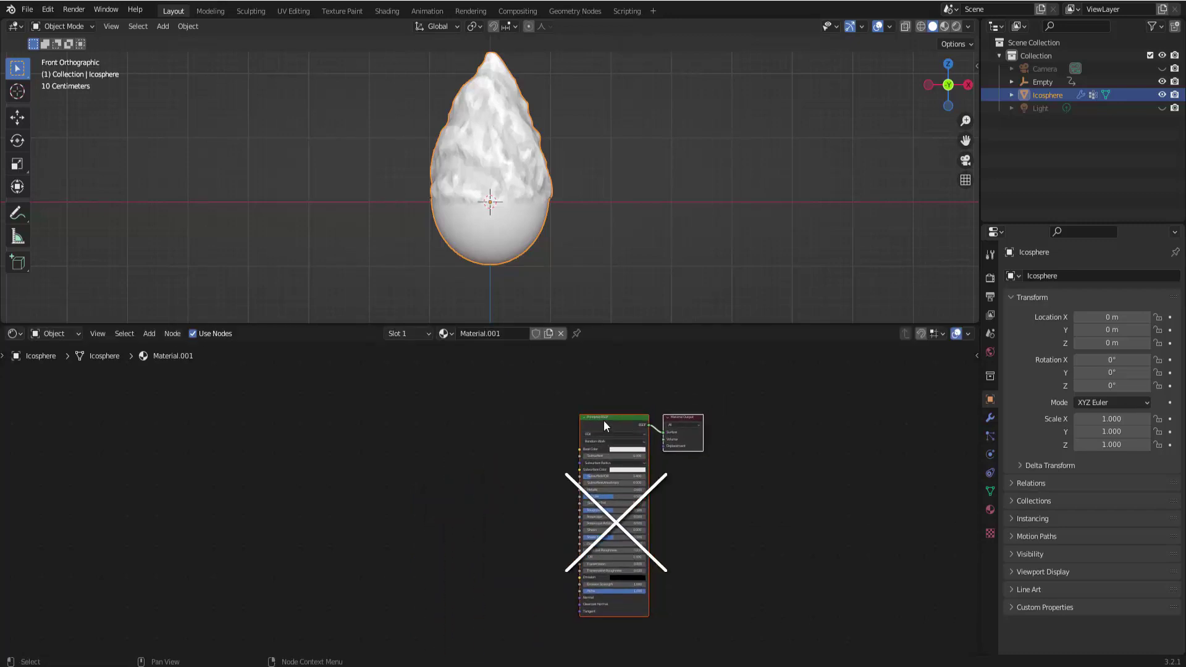
click(603, 421)
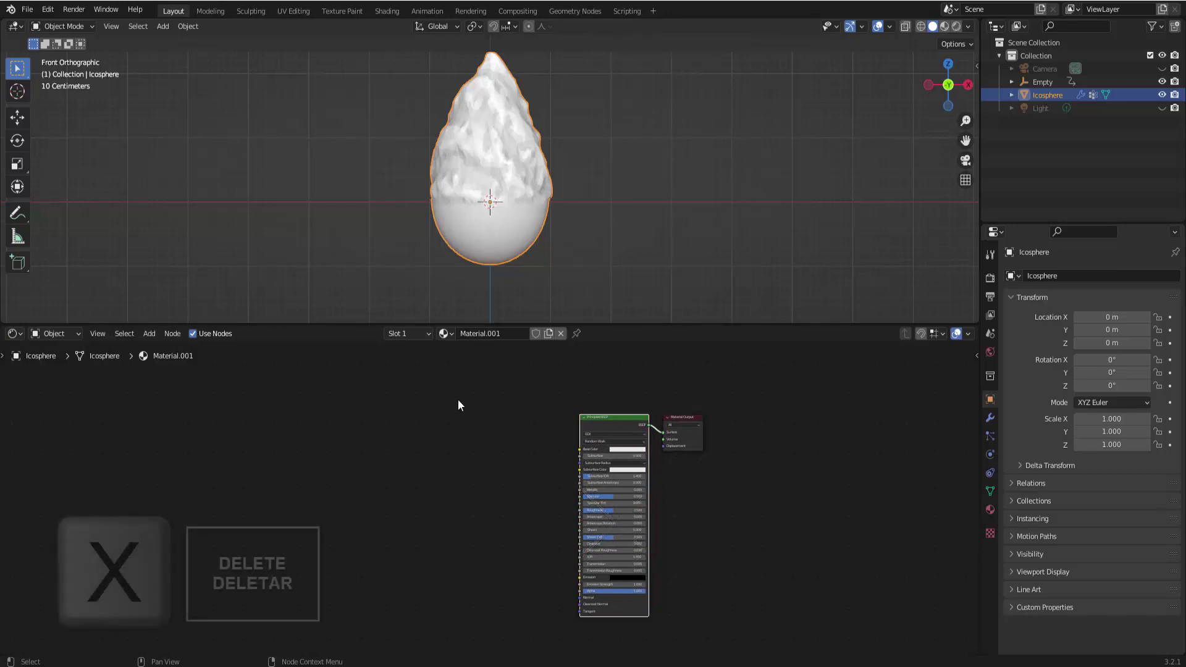
key(x)
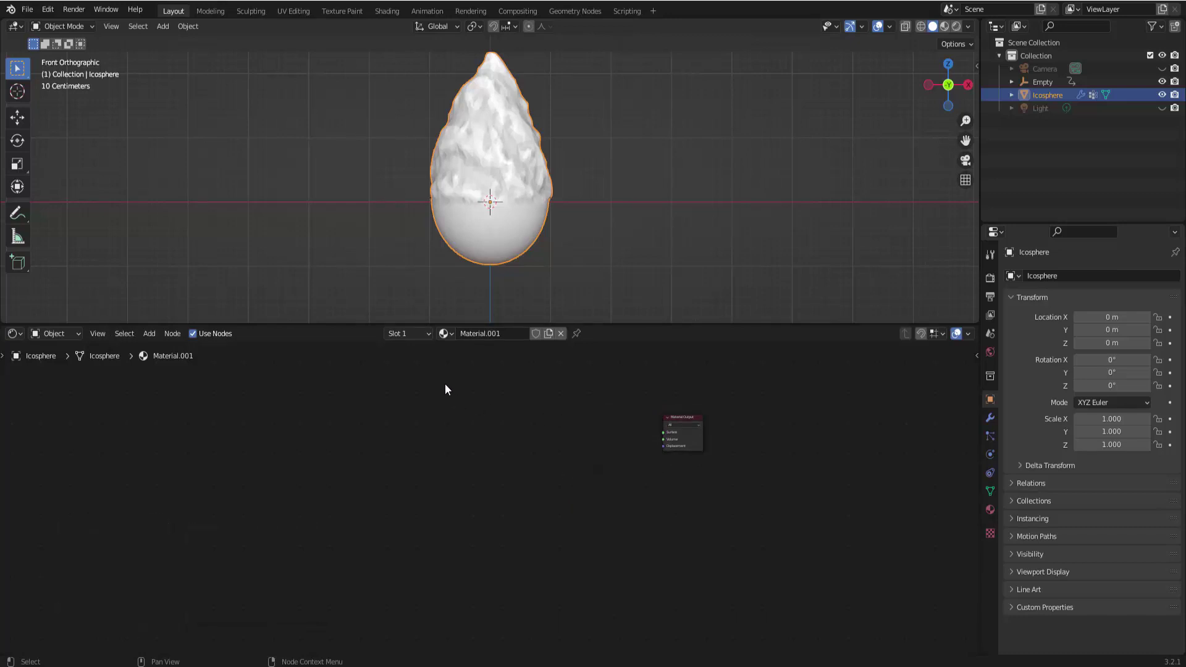
Step: Zoom into the node editor and move the Material Output node lower down
scroll(642, 428, up, 2)
scroll(642, 429, up, 1)
scroll(641, 428, up, 1)
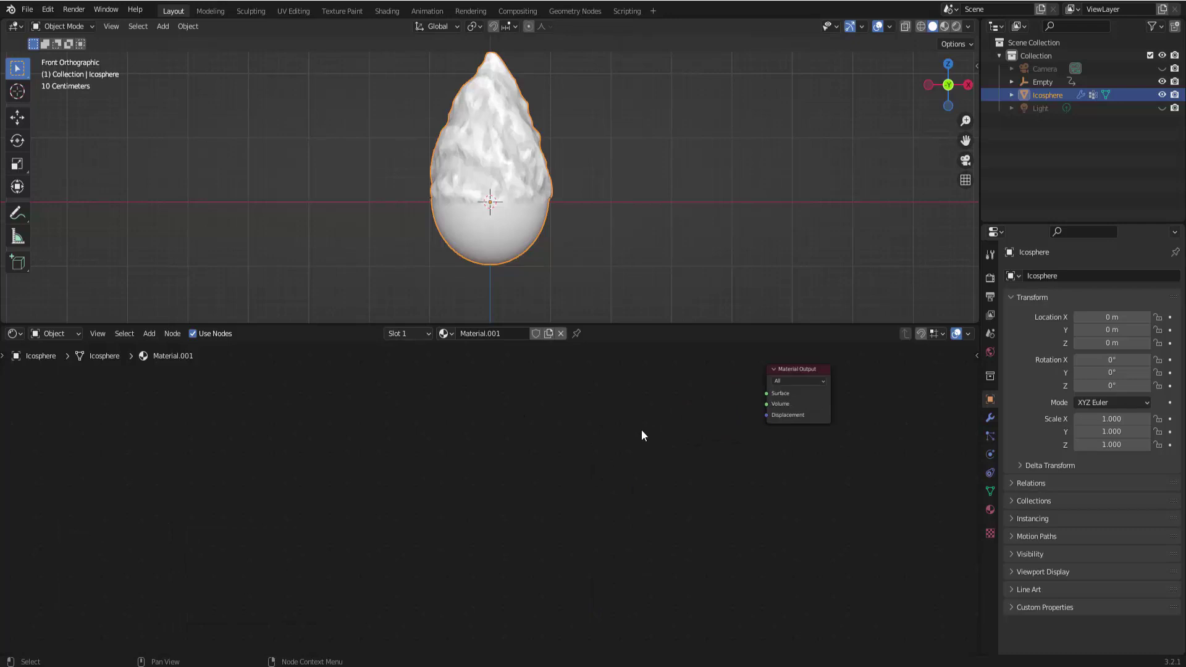
mouse_move(791, 369)
mouse_down()
mouse_move(788, 448)
mouse_move(850, 442)
mouse_move(801, 444)
mouse_up()
scroll(683, 436, up, 1)
scroll(684, 437, up, 1)
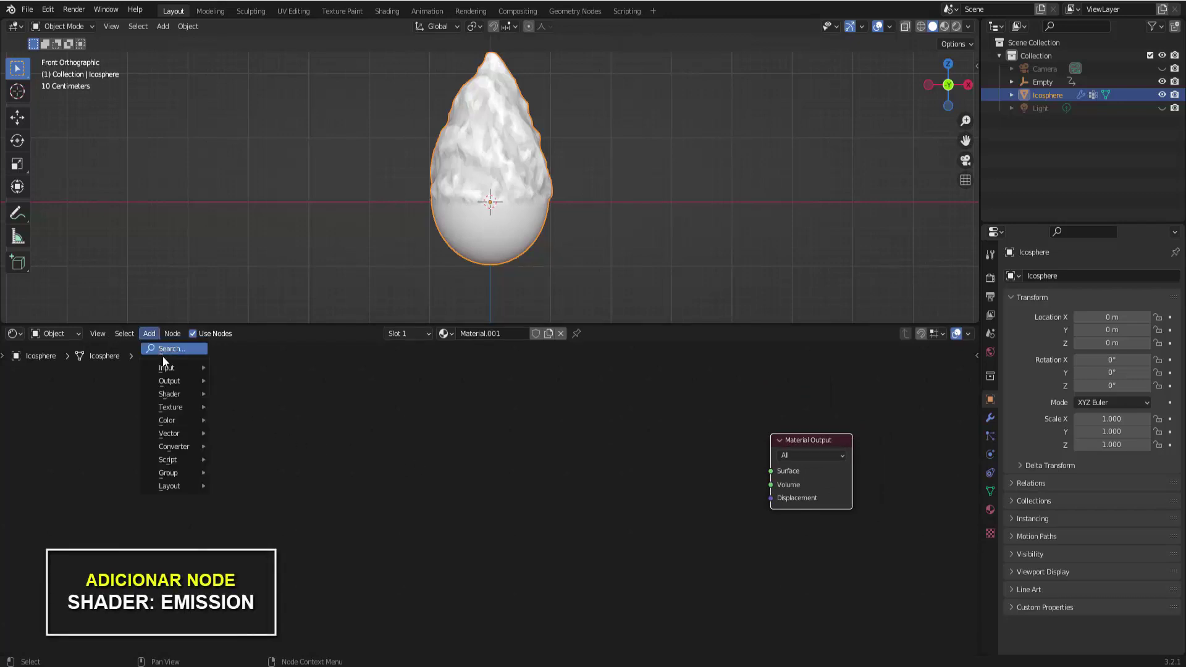
Step: Add an Emission node beside Material Output and a ColorRamp node to its left
click(240, 417)
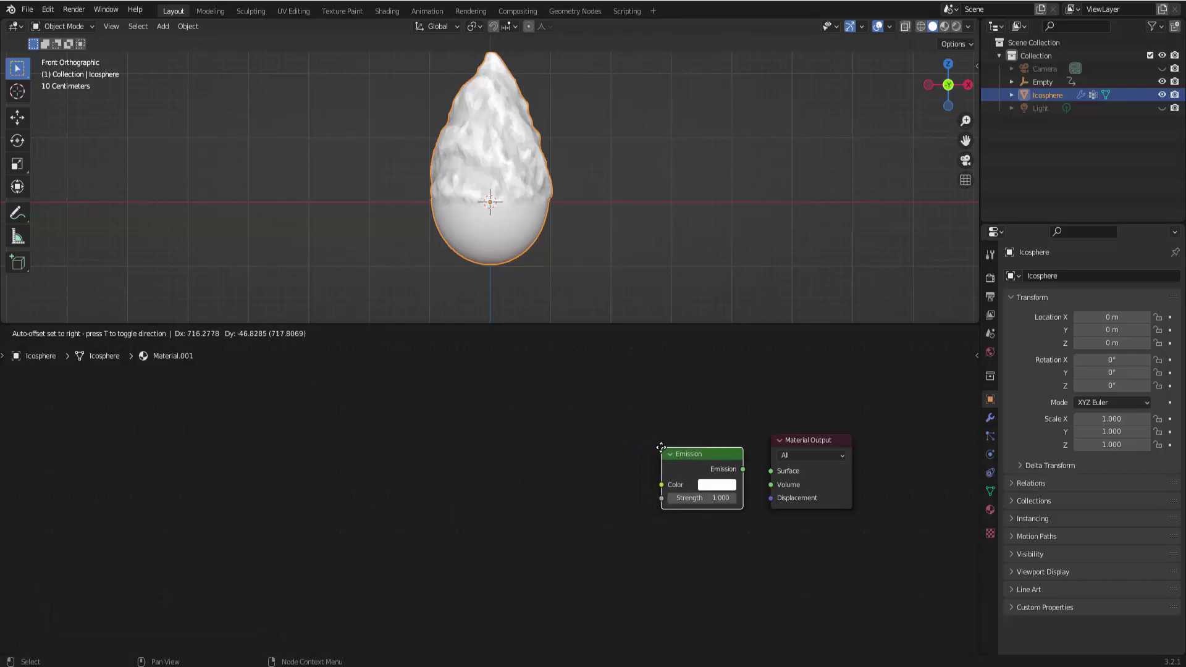
click(661, 447)
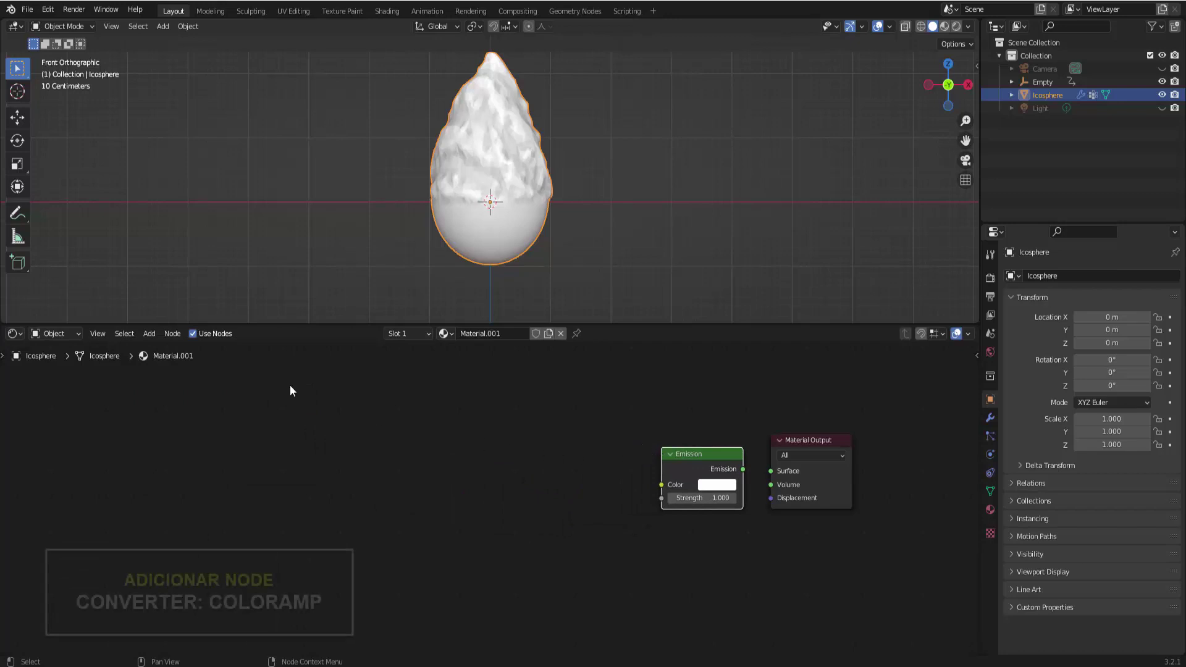
click(153, 334)
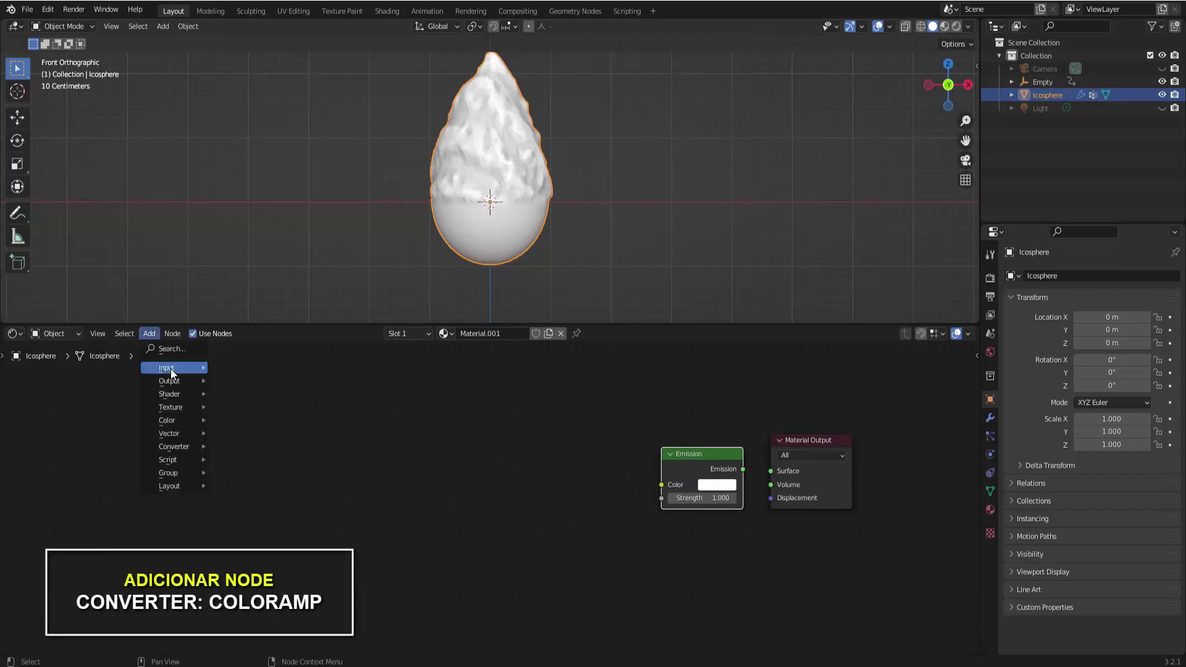
mouse_move(173, 447)
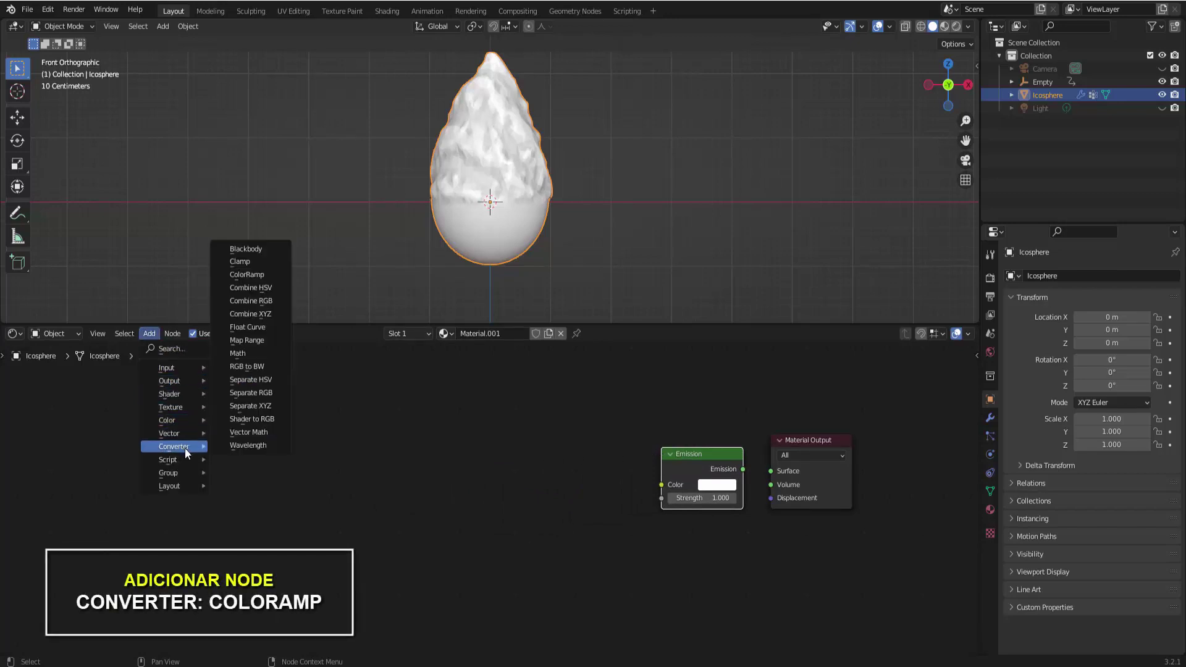
click(265, 276)
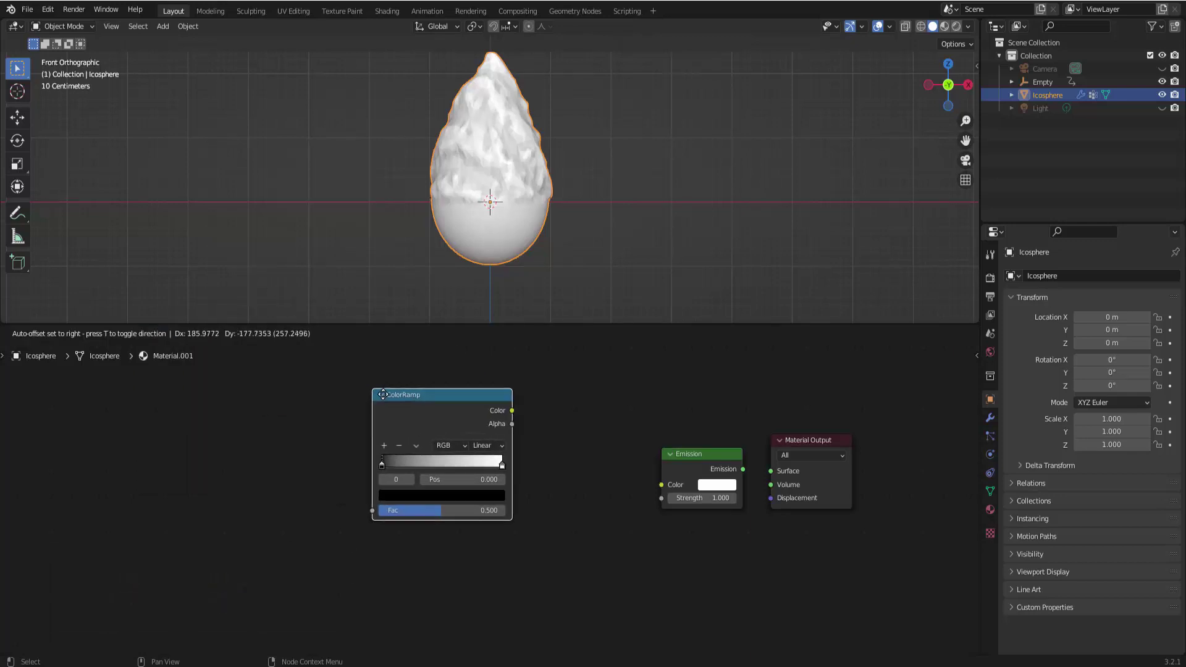
click(486, 417)
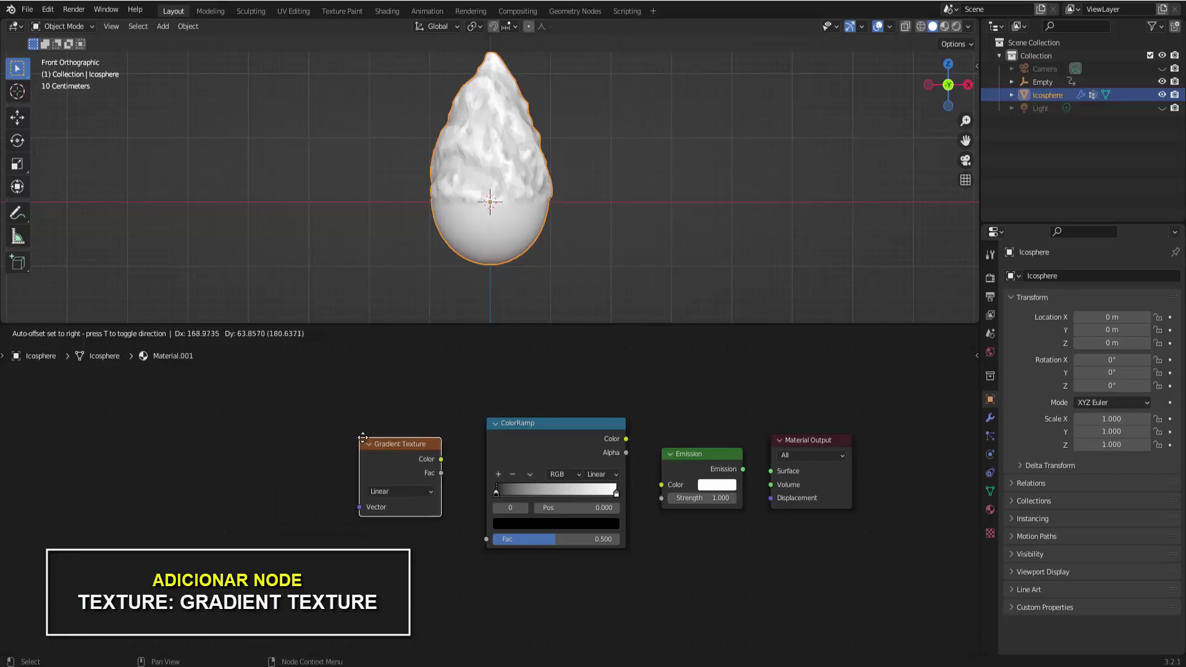
Step: Place a Gradient Texture node left of ColorRamp and a Mapping node left of that
click(372, 435)
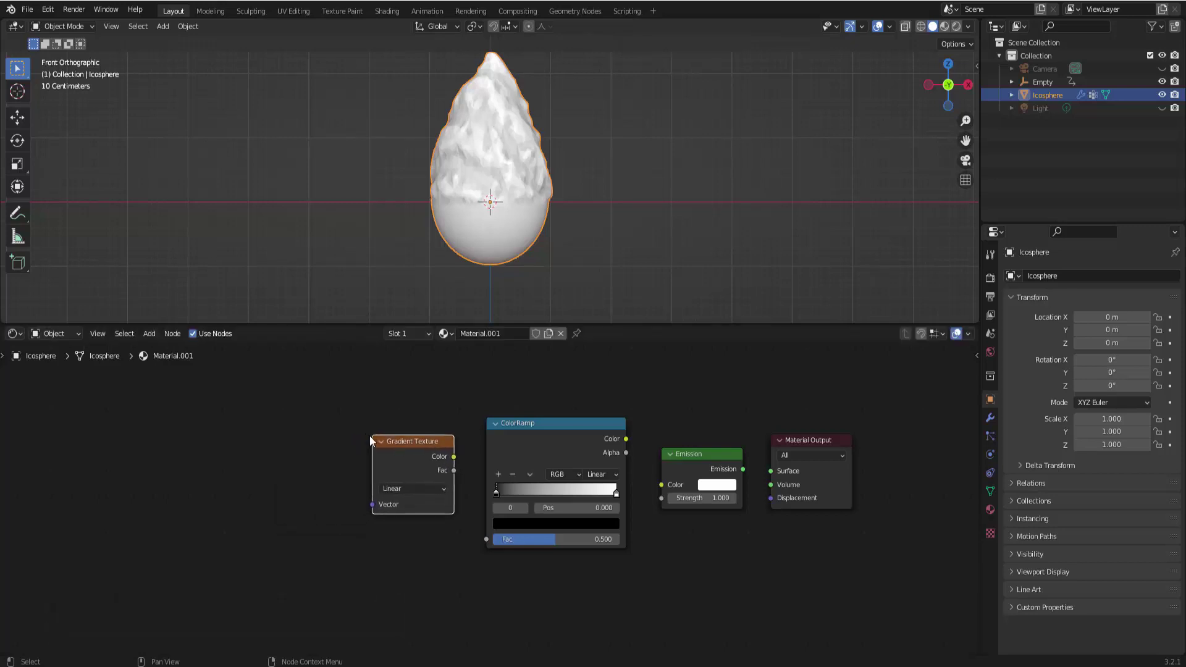
click(159, 335)
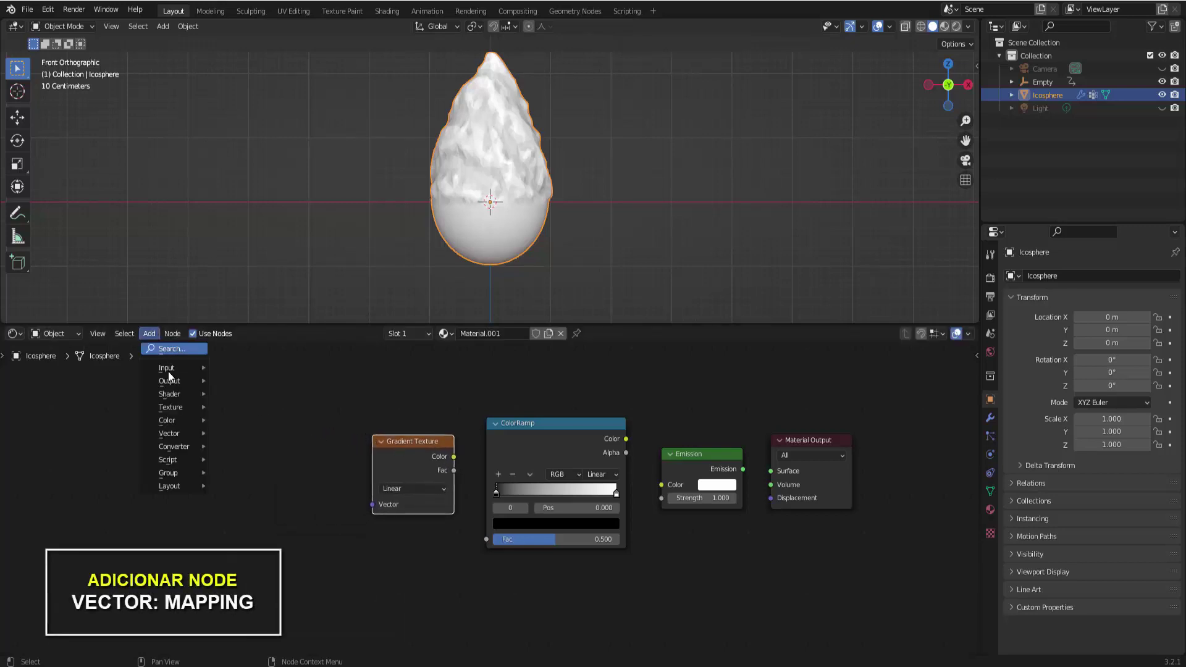
mouse_move(169, 432)
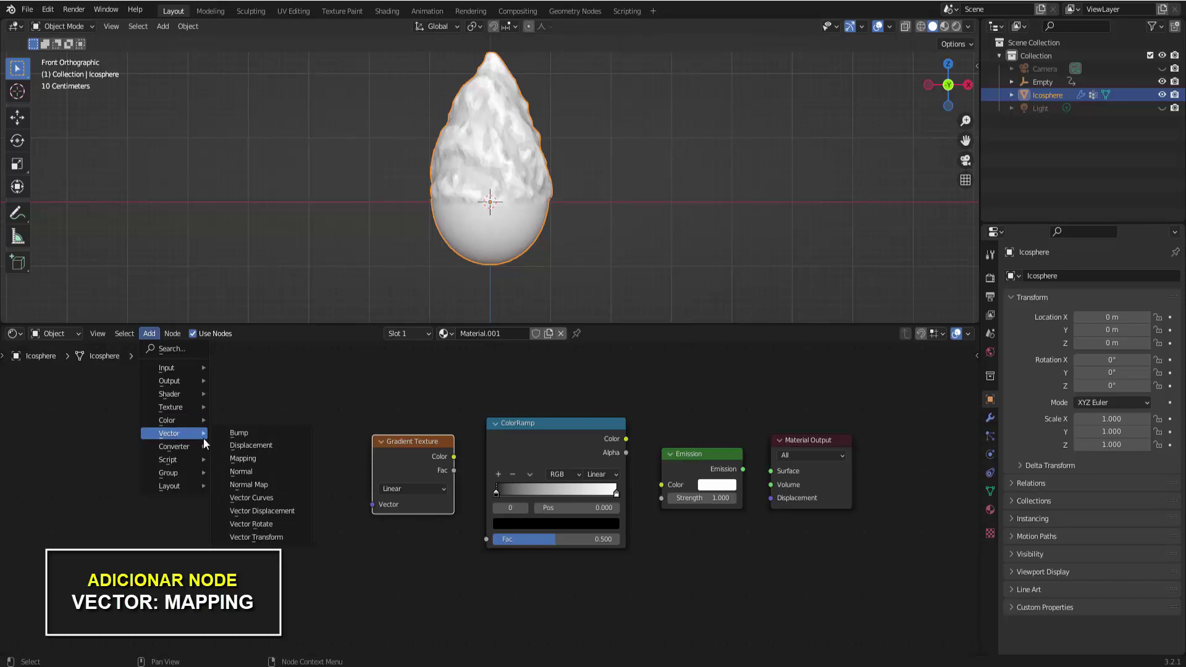
click(244, 458)
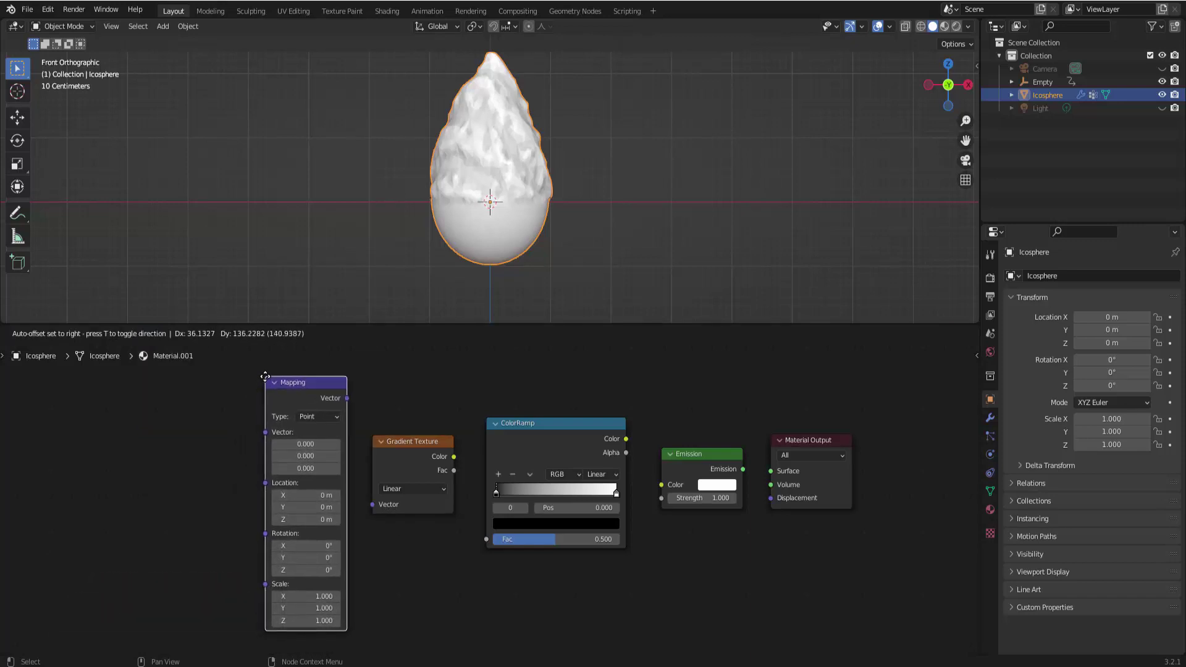
click(265, 376)
click(150, 334)
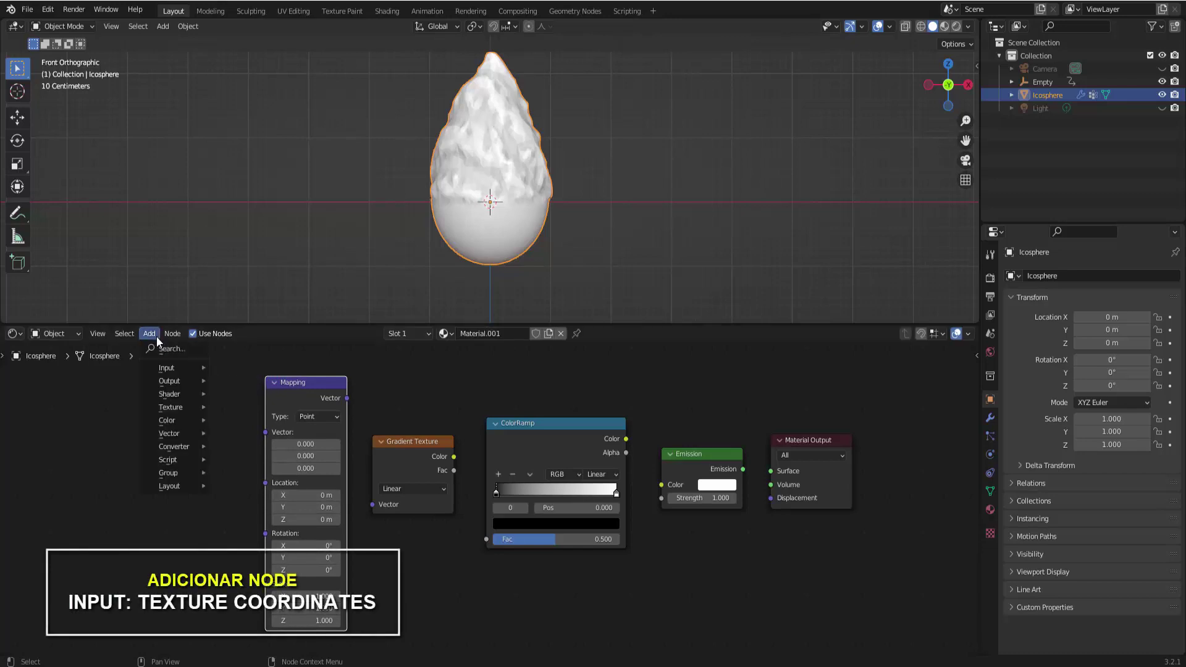
mouse_move(167, 368)
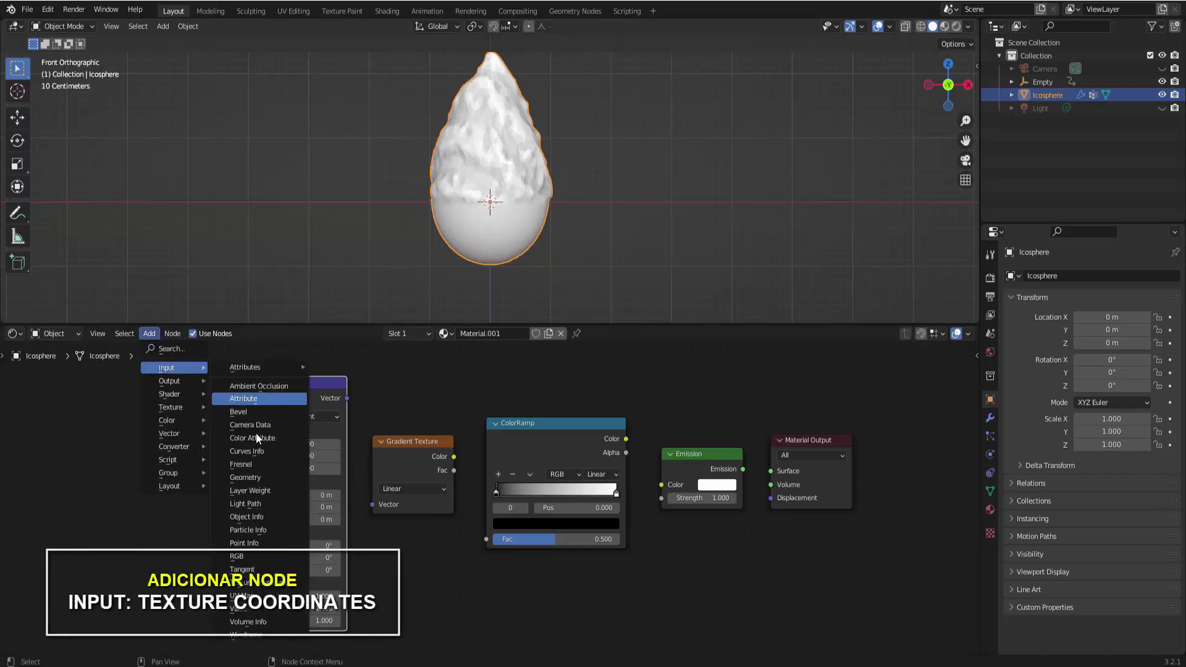
Step: Add a Texture Coordinate node and link Object → Mapping Vector → Gradient Texture Vector
click(272, 582)
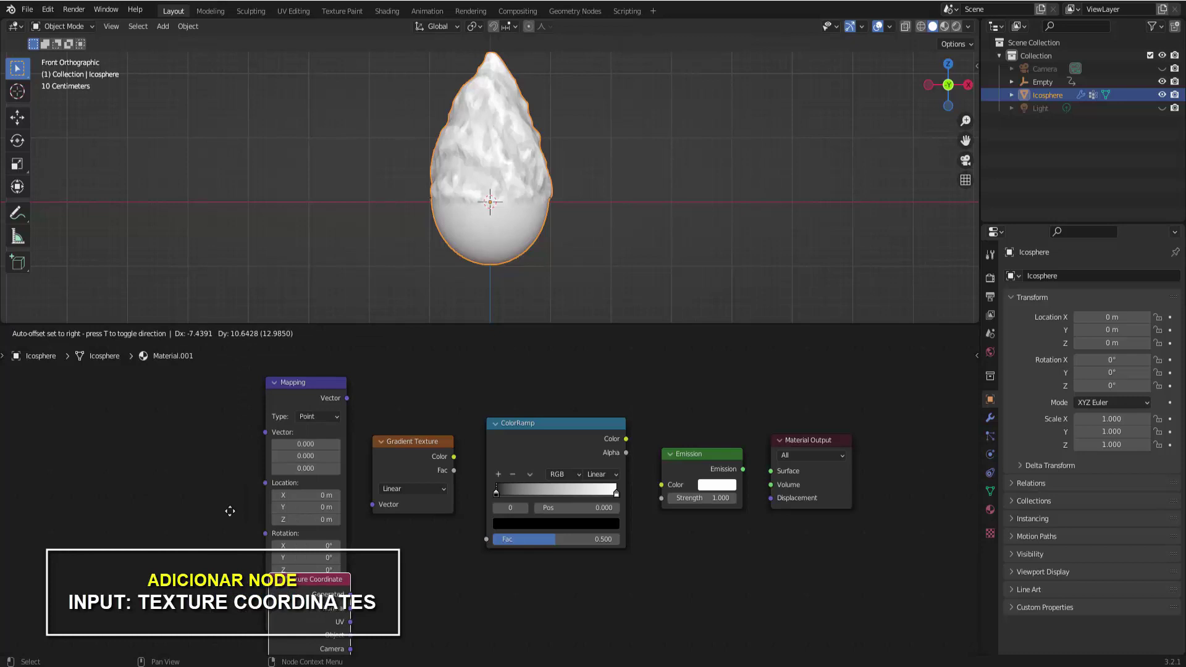
click(119, 411)
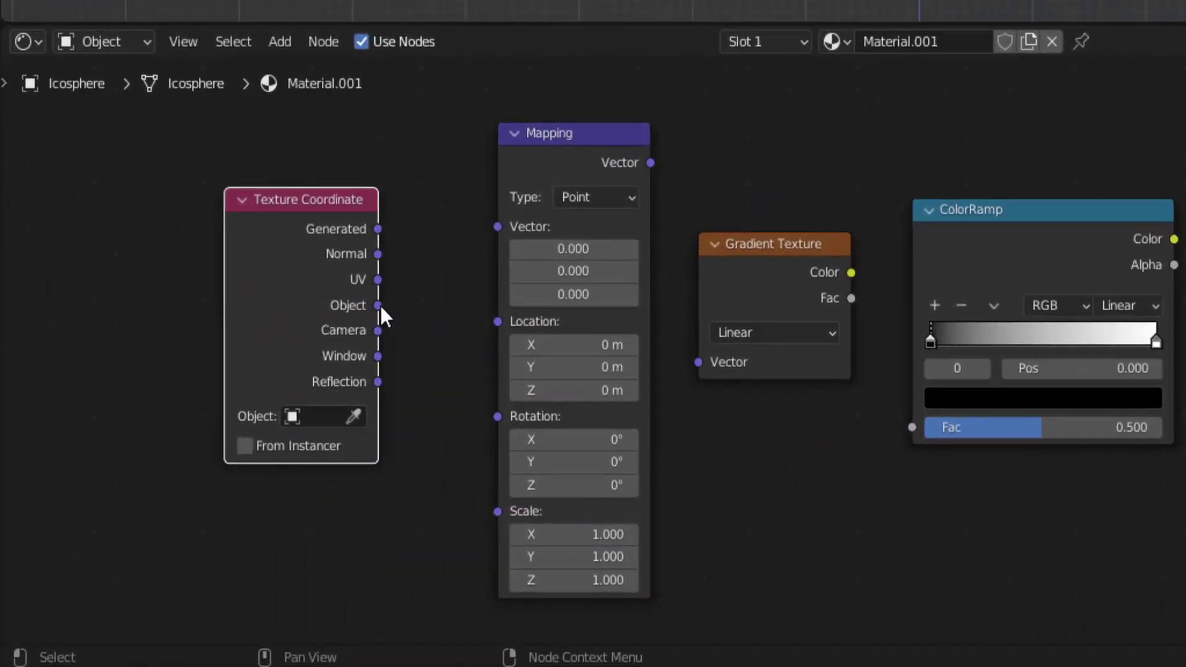
drag(378, 305, 498, 227)
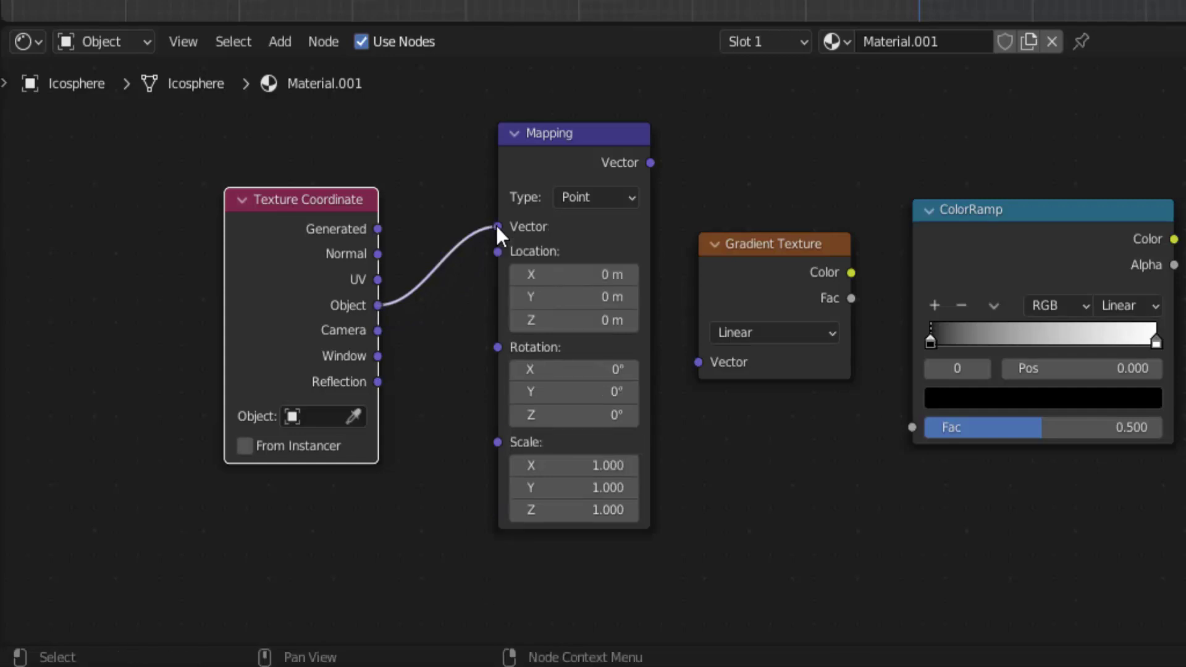
click(650, 160)
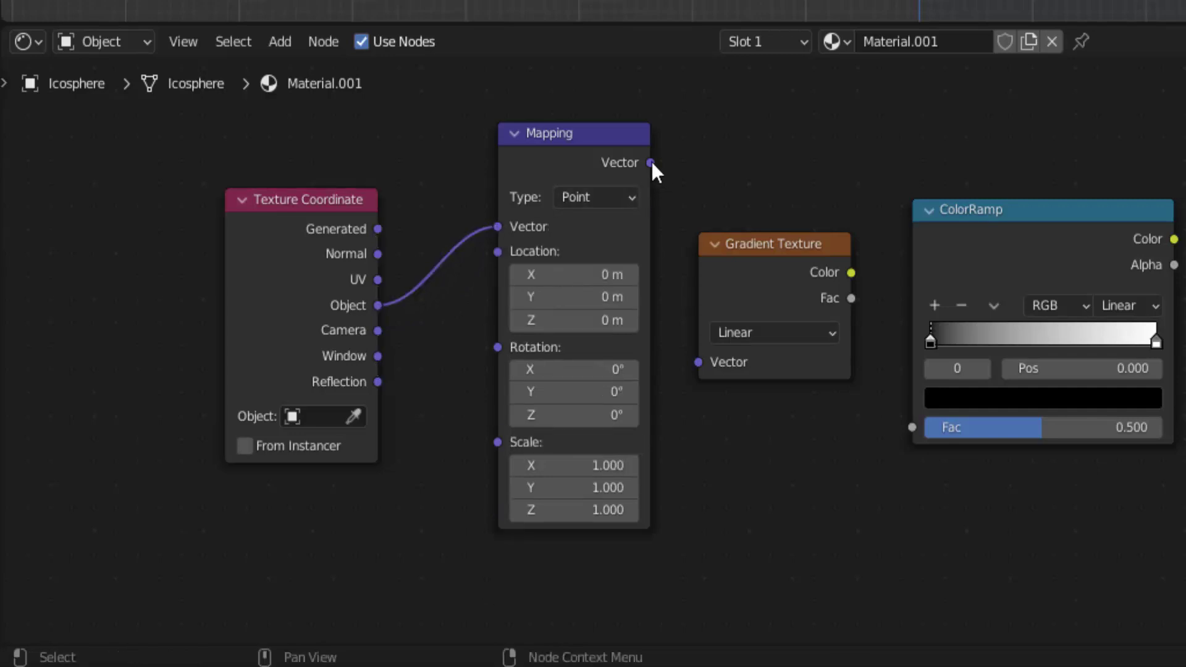
drag(651, 162, 692, 361)
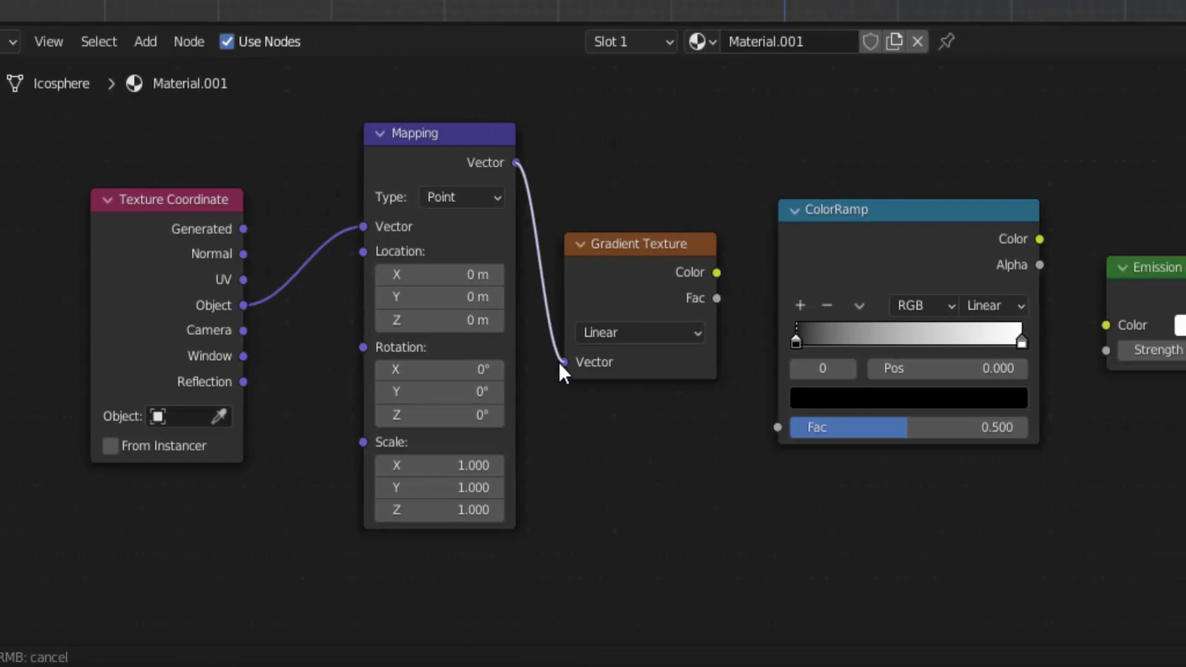
drag(559, 364, 561, 364)
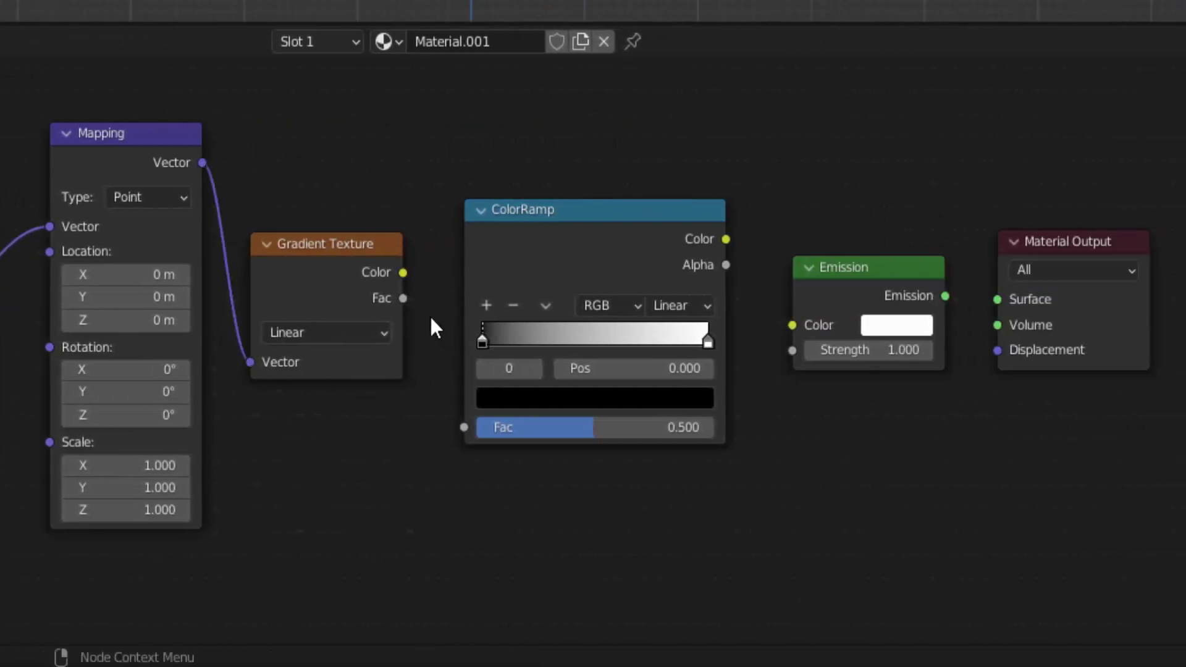
Step: Link Gradient Color → ColorRamp Fac → Emission Color, and Emission → Material Output Surface
click(402, 269)
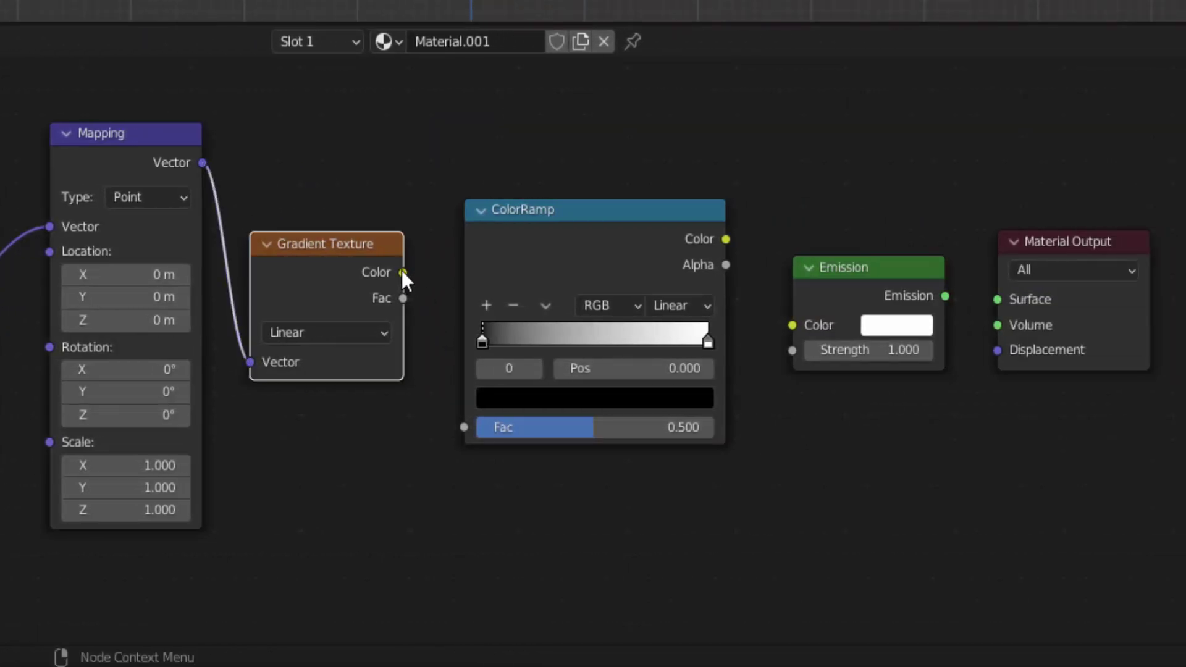
drag(403, 271, 462, 425)
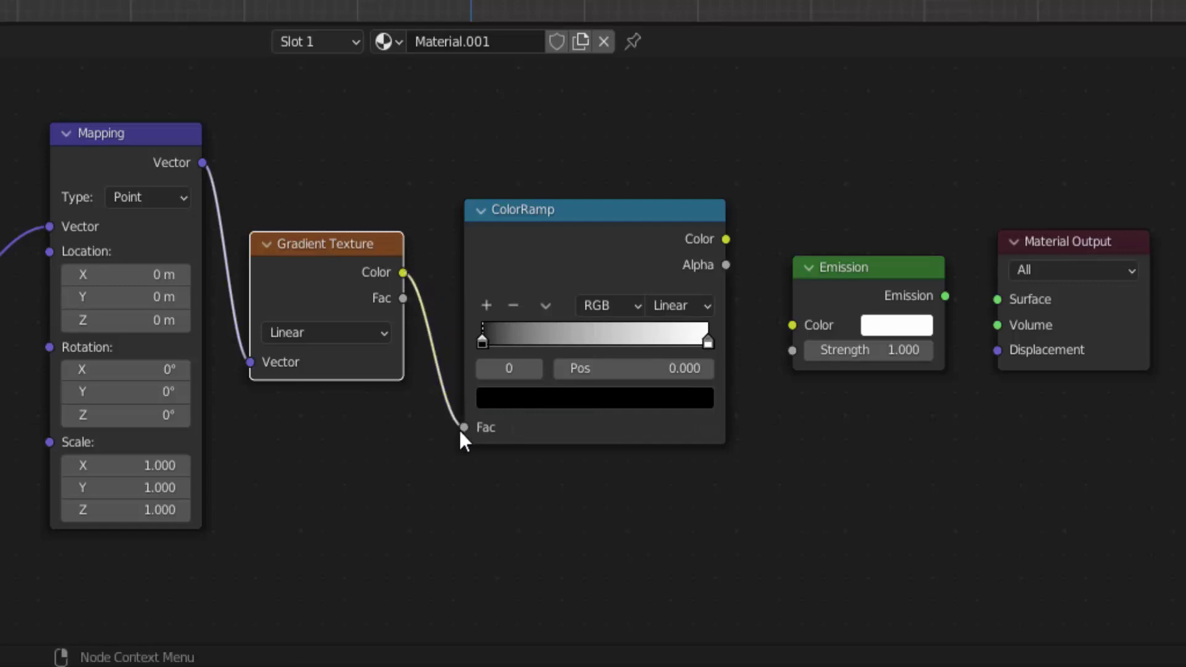
click(728, 240)
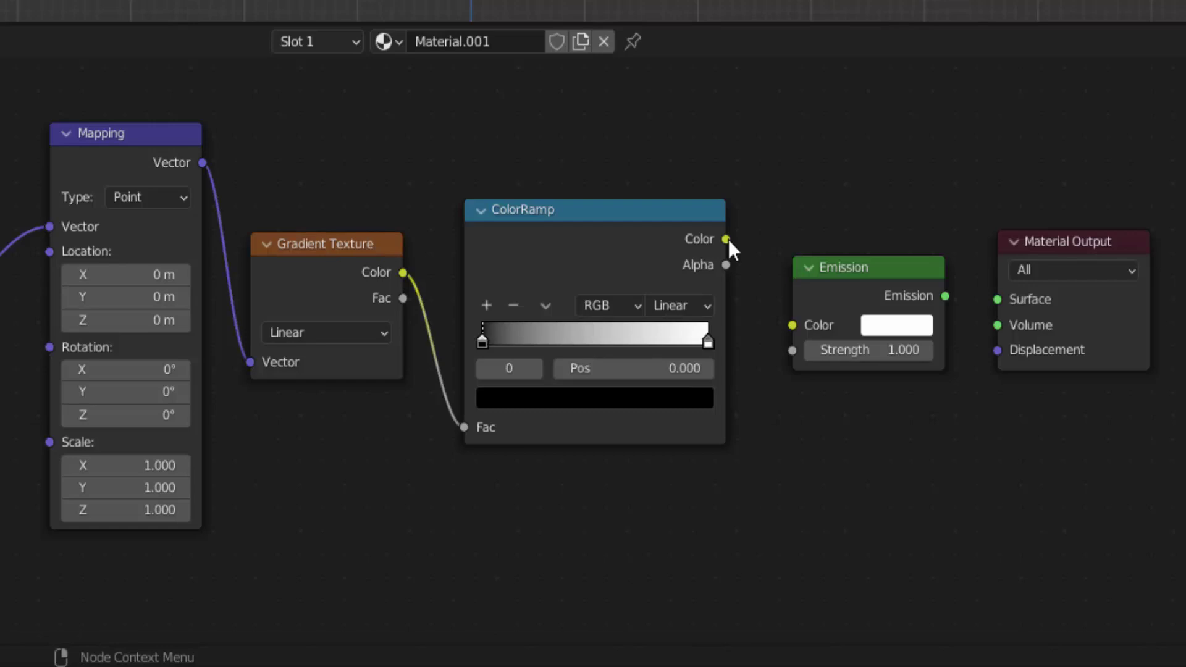
drag(728, 239, 756, 252)
drag(774, 303, 793, 330)
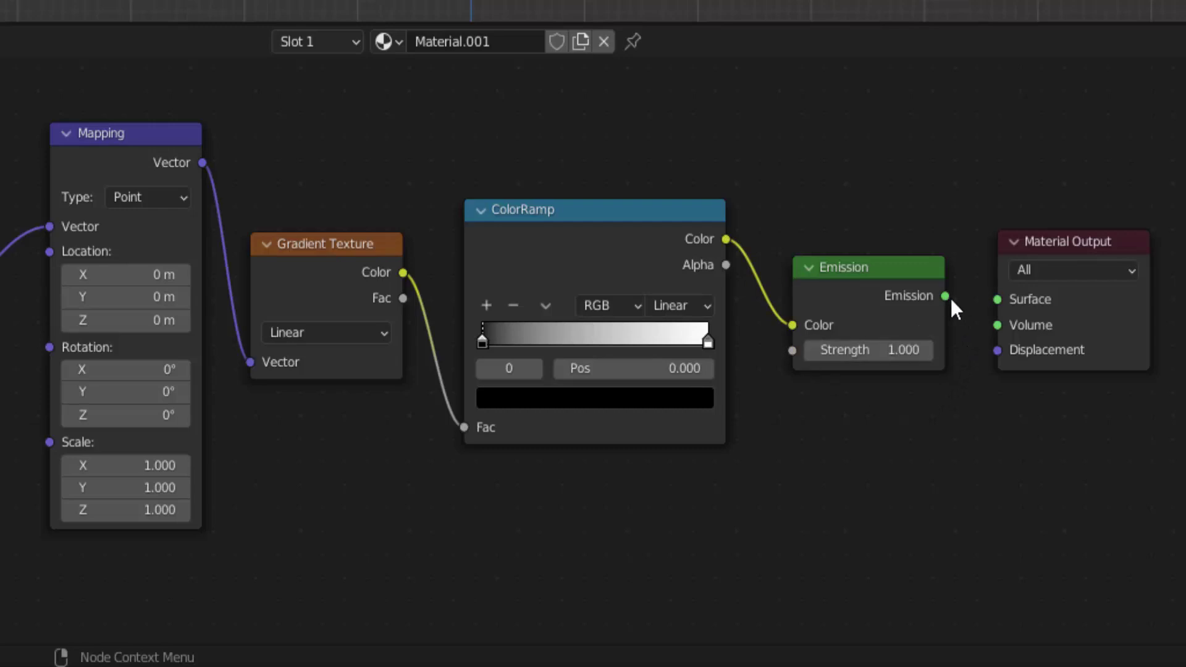
drag(947, 298, 995, 300)
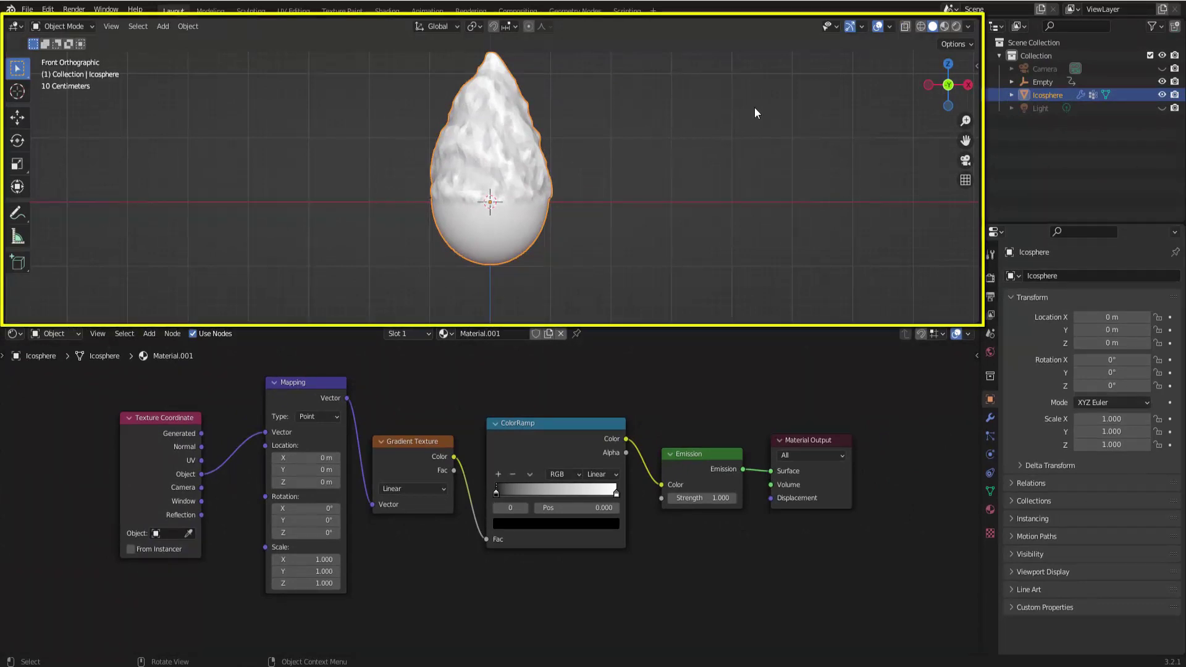
Step: Switch to Rendered shading and darken the World background colour to near-black
click(957, 27)
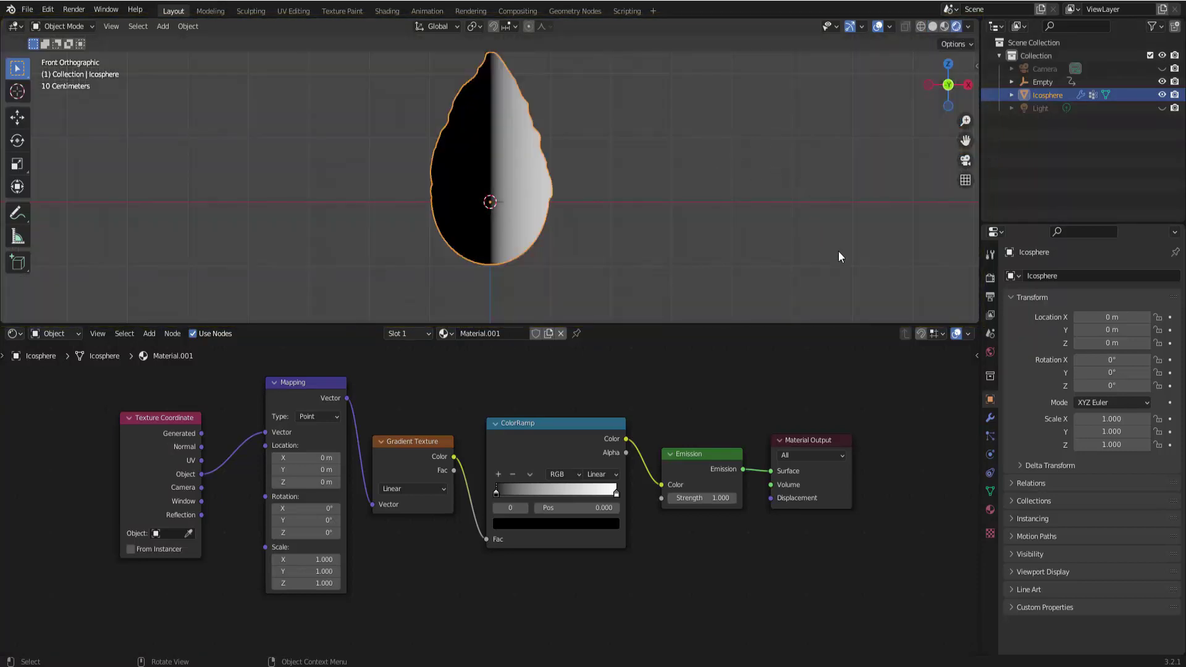
click(991, 353)
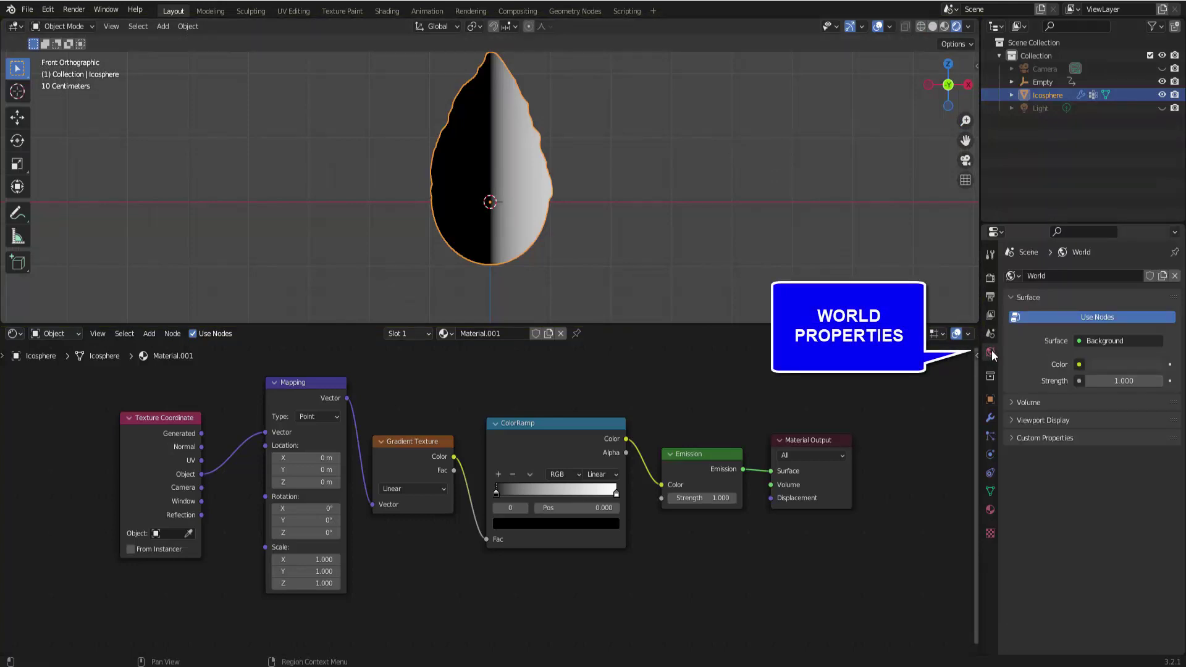
click(1129, 365)
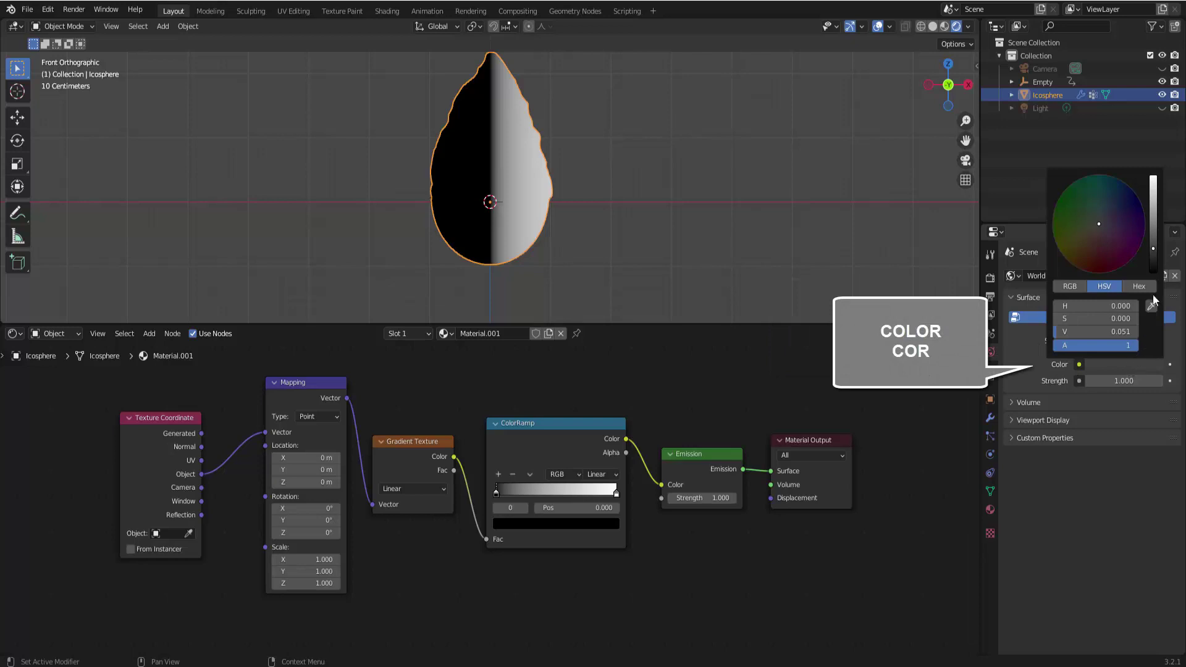
drag(1155, 254, 1154, 269)
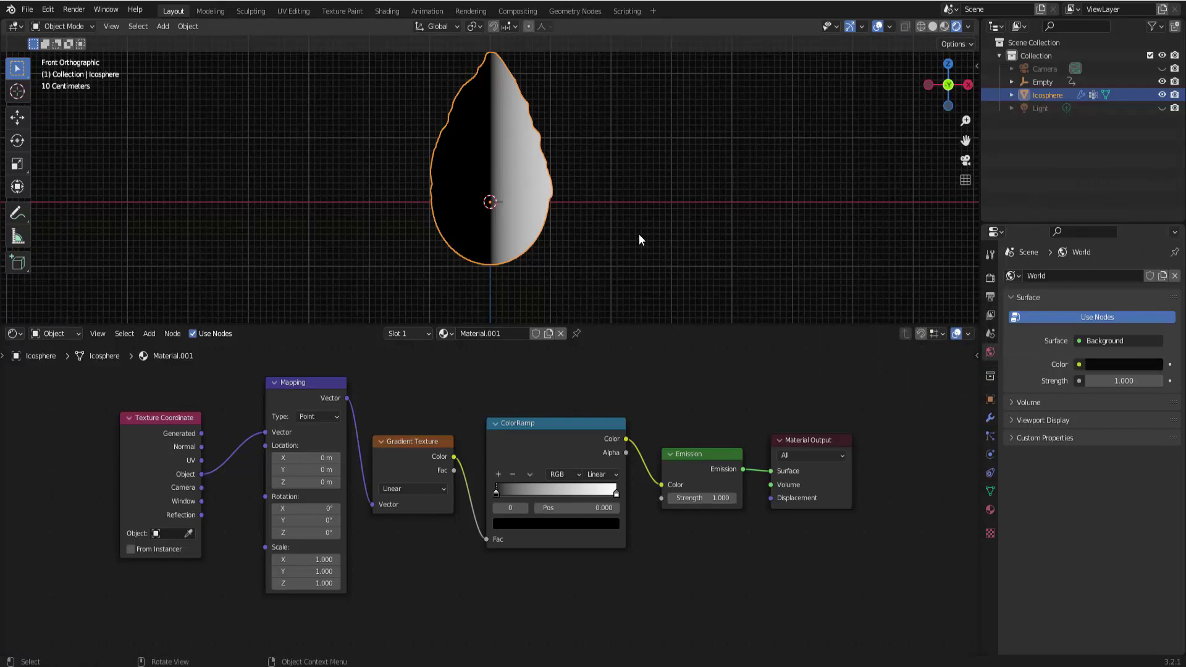
Step: In Render Properties, tick Ambient Occlusion, Bloom and Screen Space Reflections
click(992, 280)
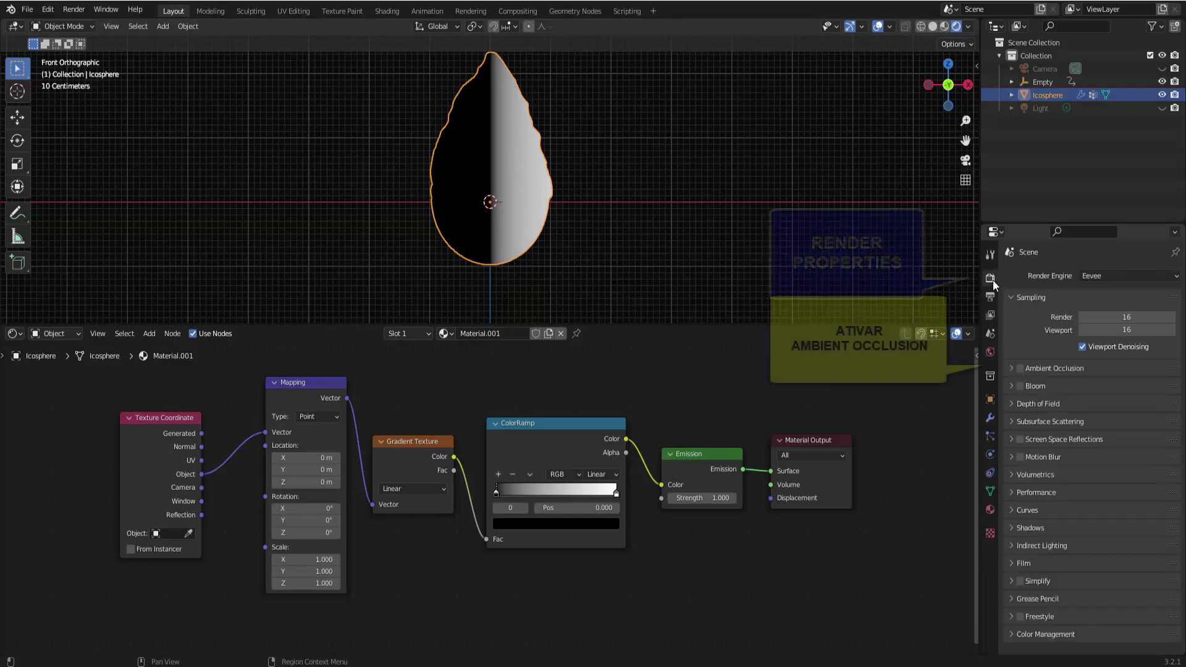
click(1021, 368)
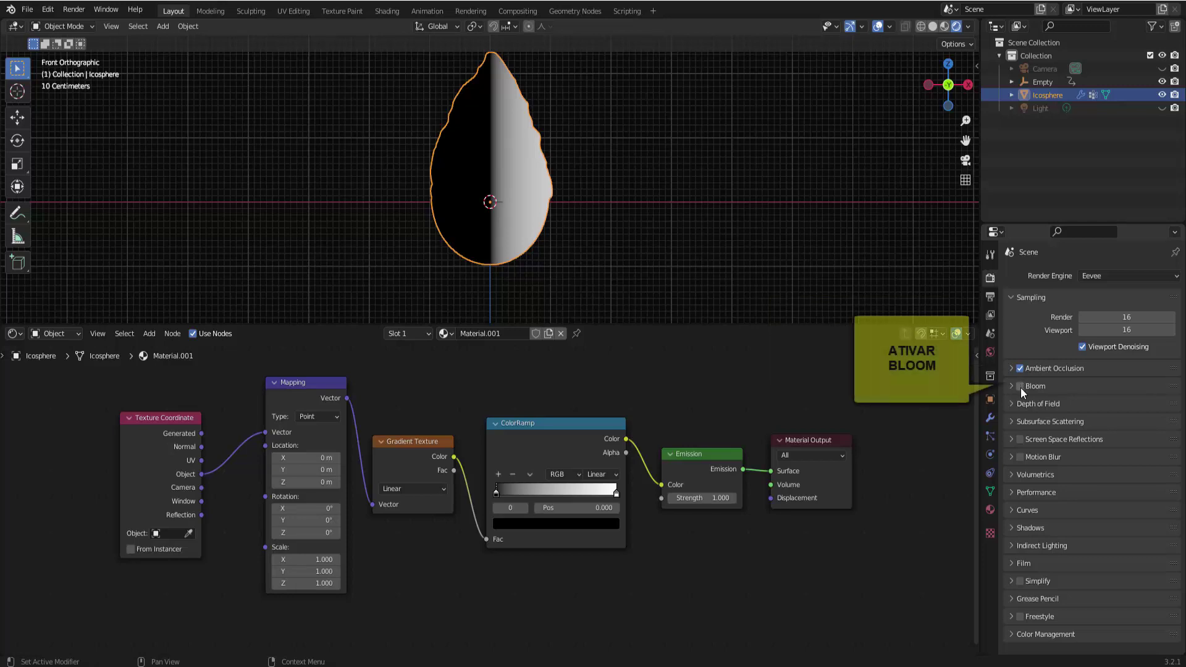
click(1021, 386)
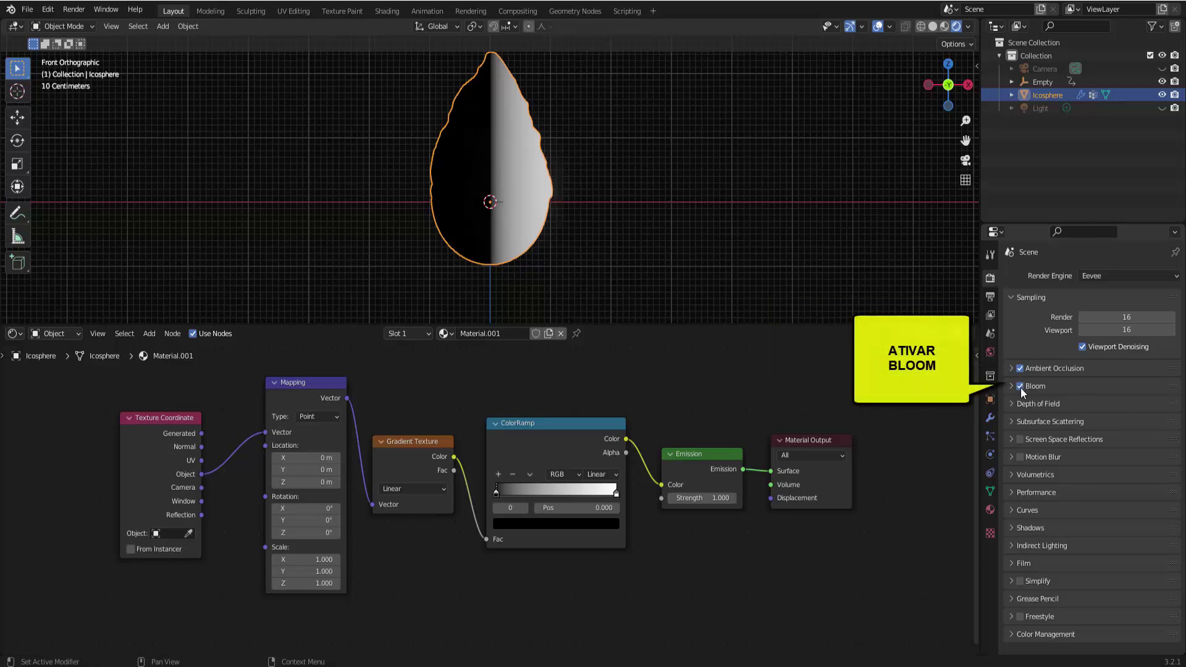
click(1020, 440)
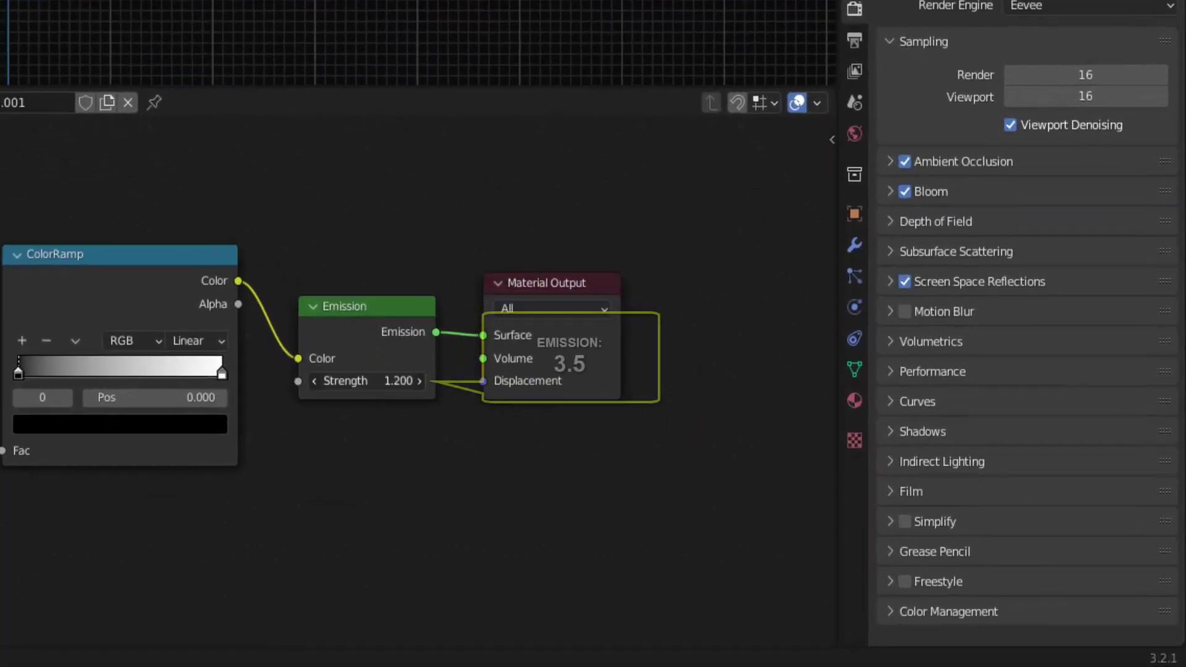
Step: Raise the Emission strength and recolour the ramp's end stops red and light orange
mouse_move(368, 380)
mouse_down()
mouse_move(432, 381)
mouse_move(420, 381)
mouse_up()
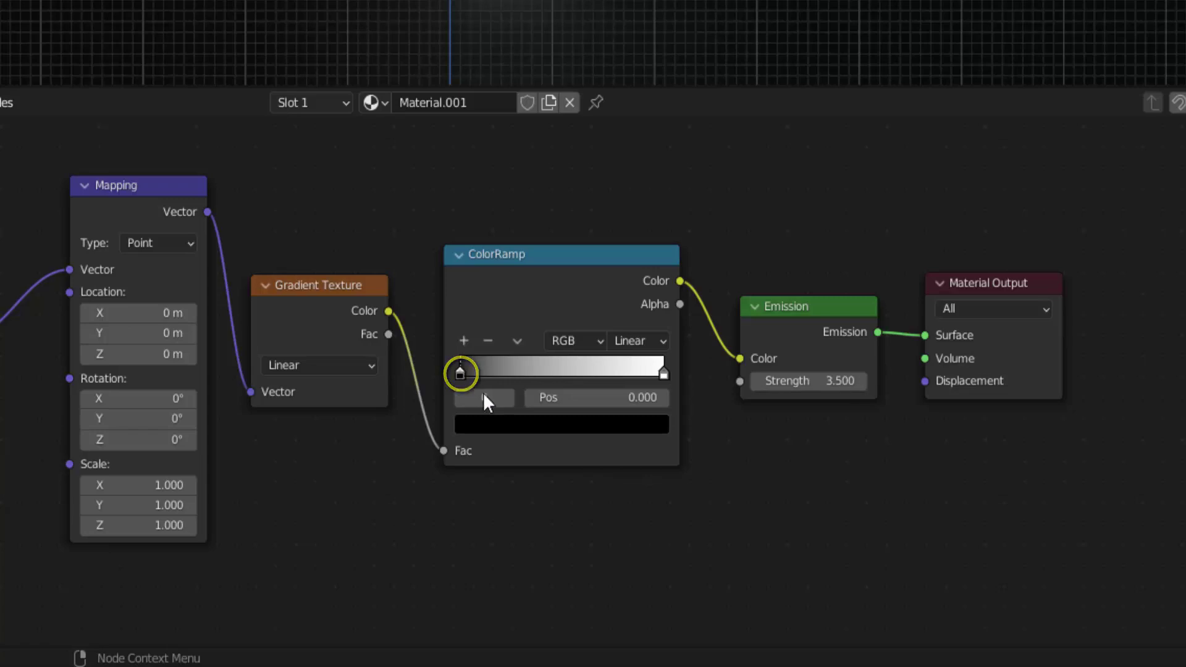
click(564, 426)
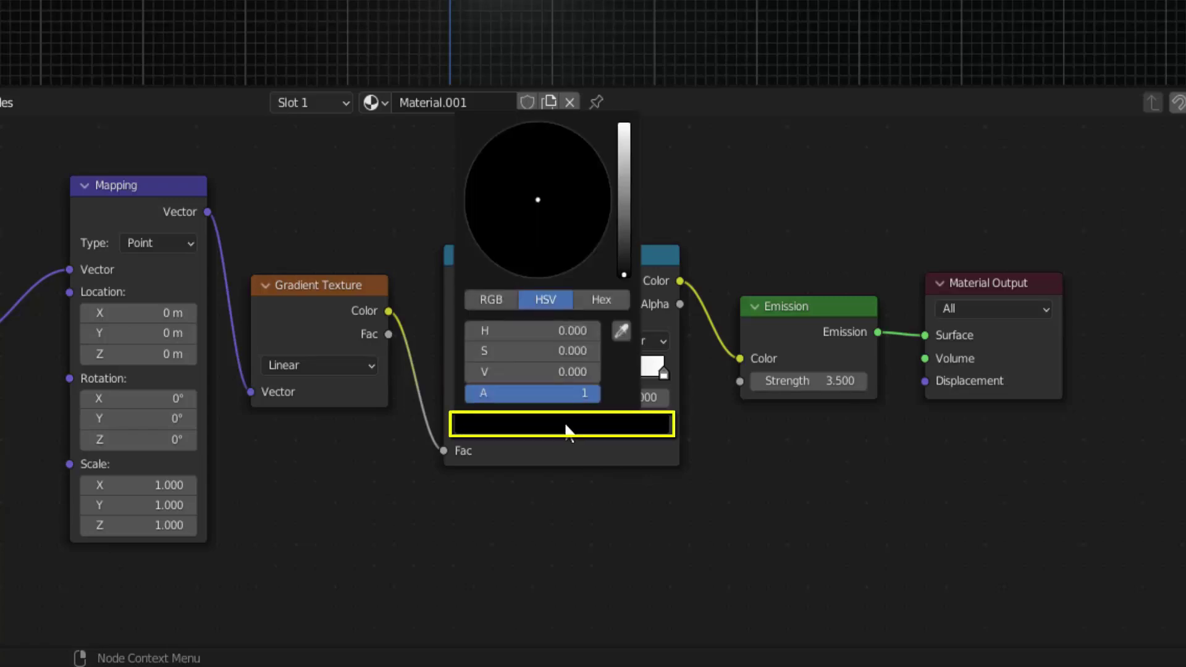
drag(626, 276, 624, 127)
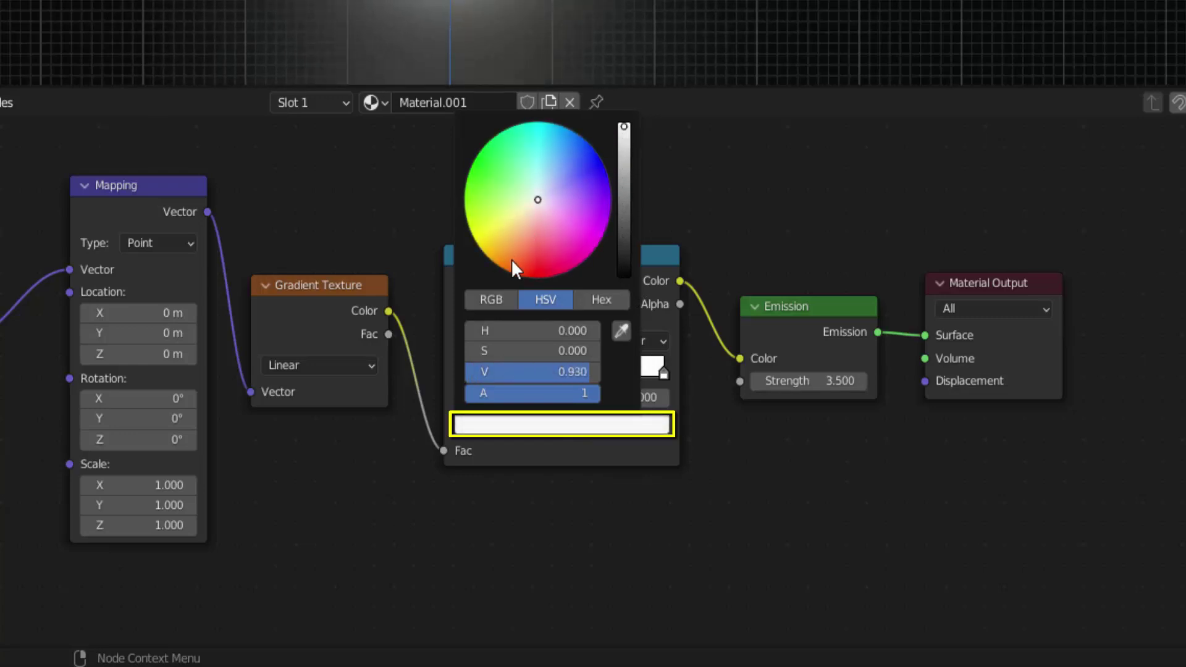
click(530, 275)
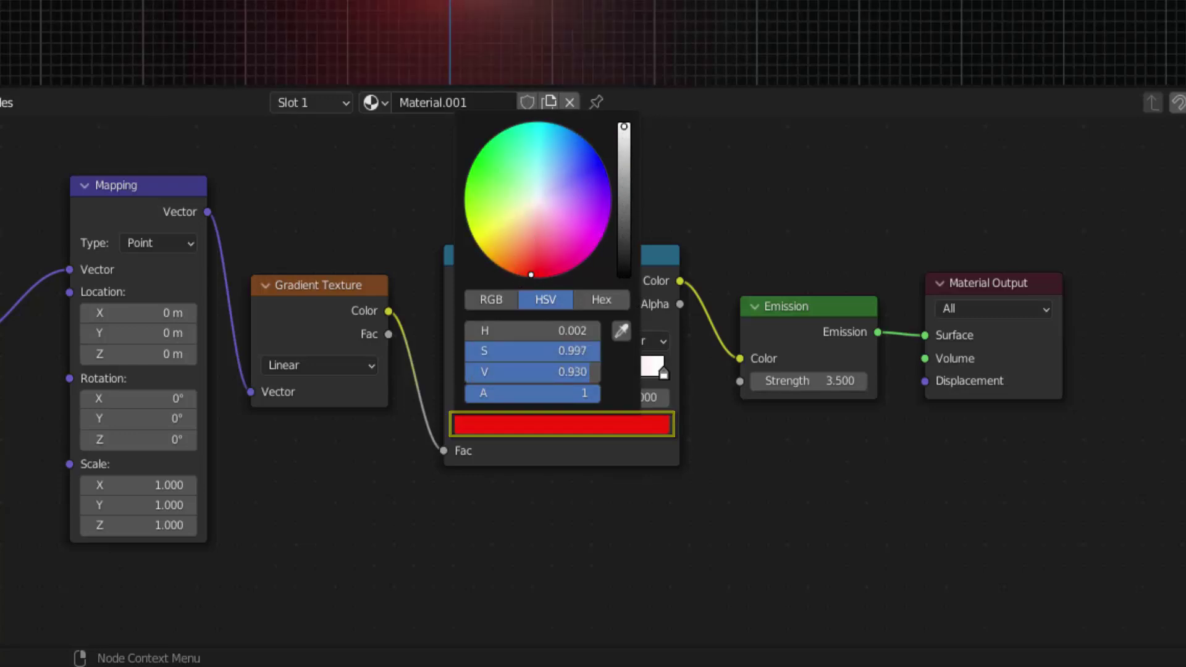
click(664, 373)
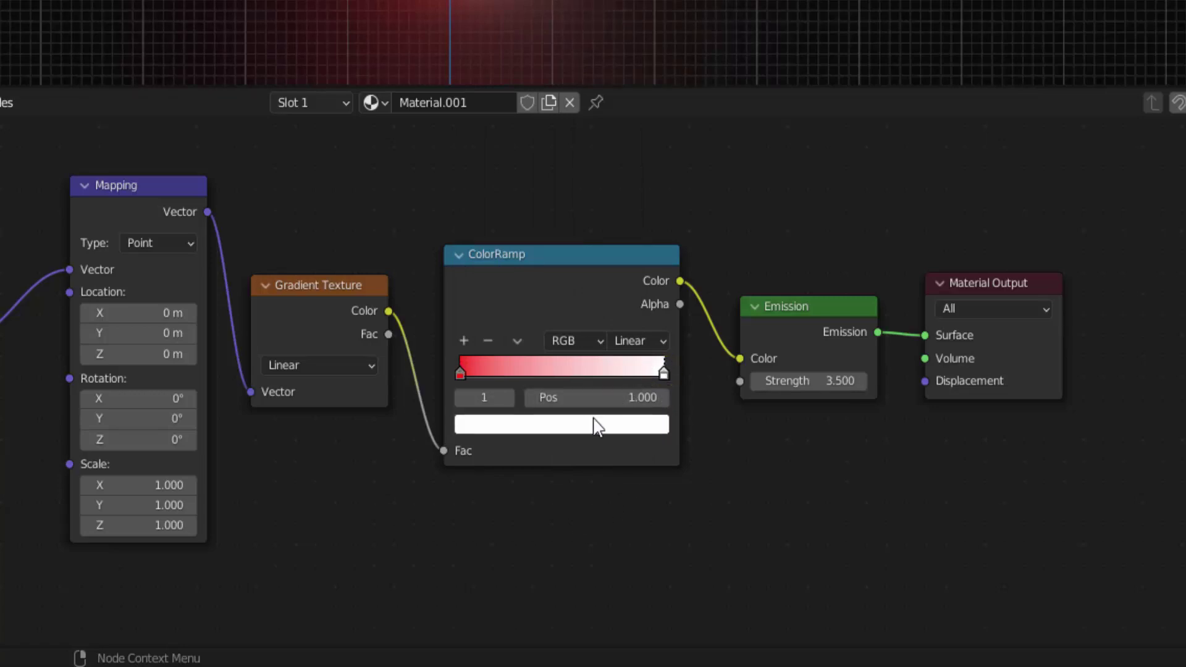
click(577, 426)
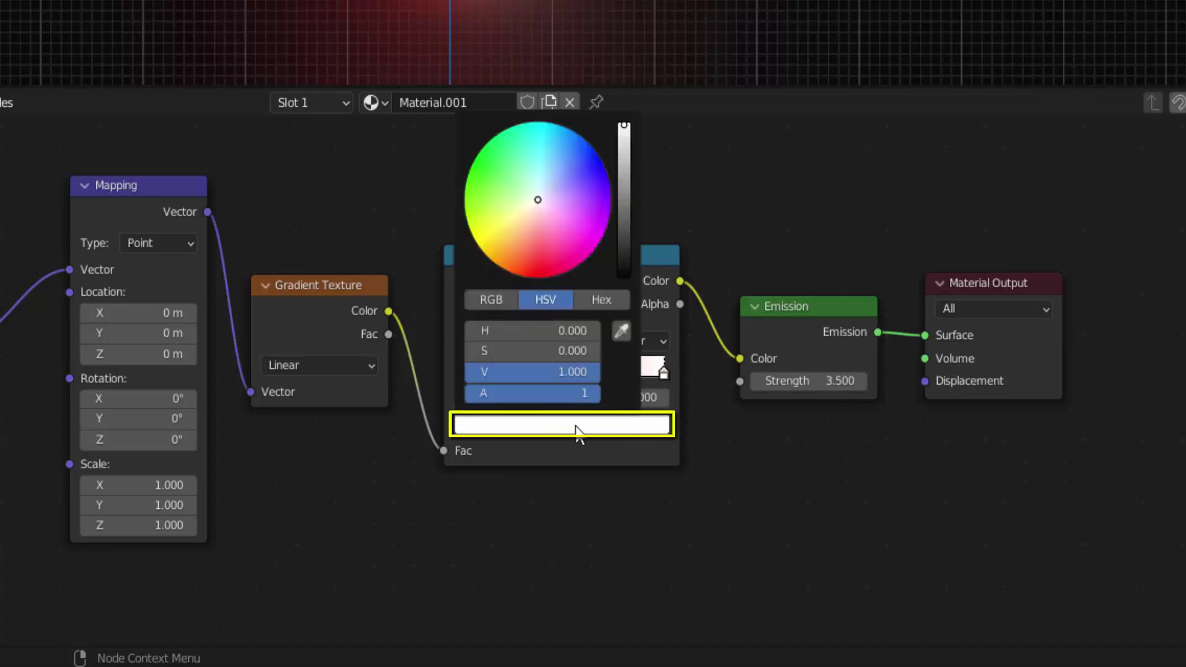
click(512, 231)
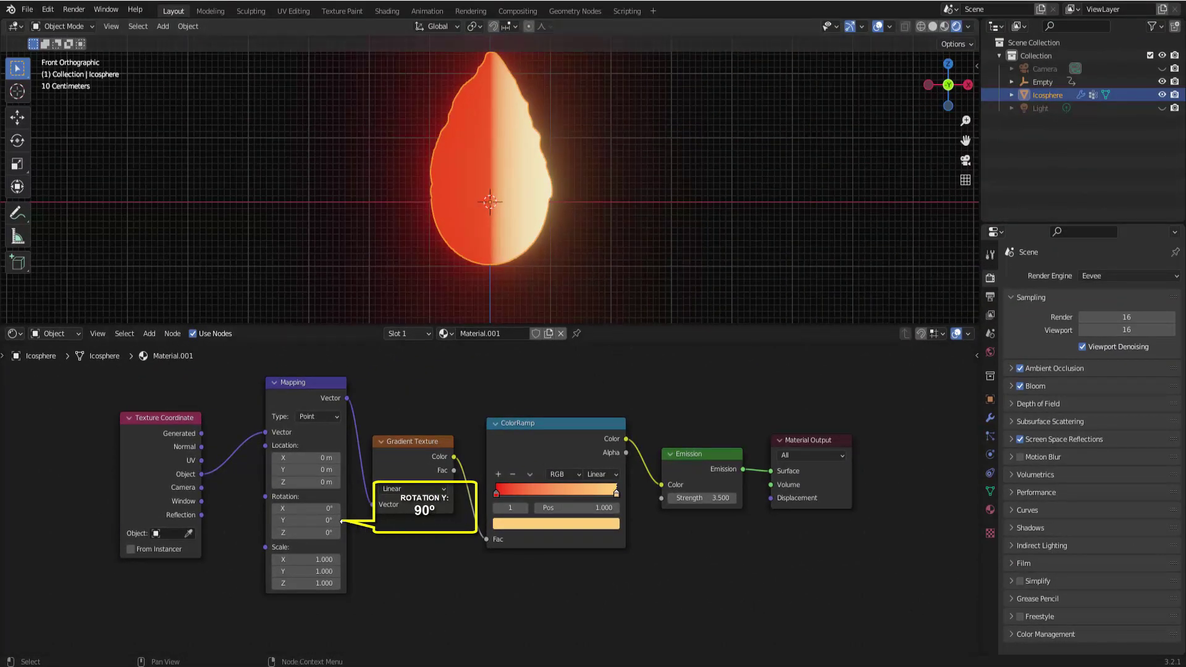
Step: Set Mapping Rotation Y to 90° and switch the Gradient Texture to Spherical
click(336, 520)
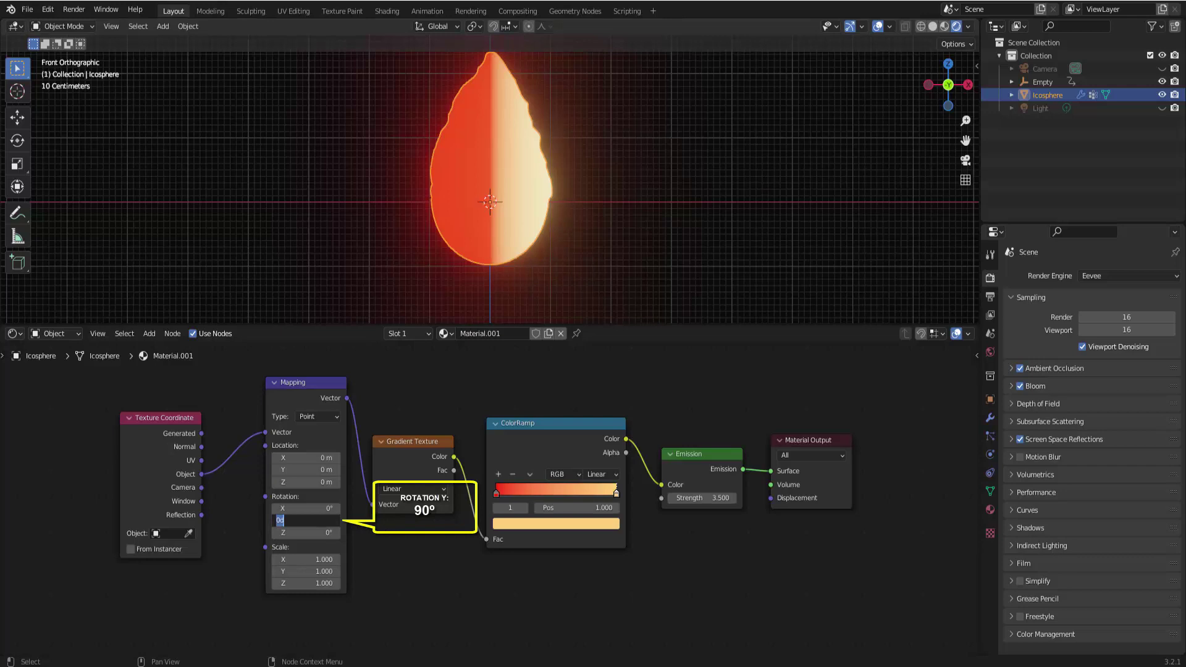
text(90)
key(Return)
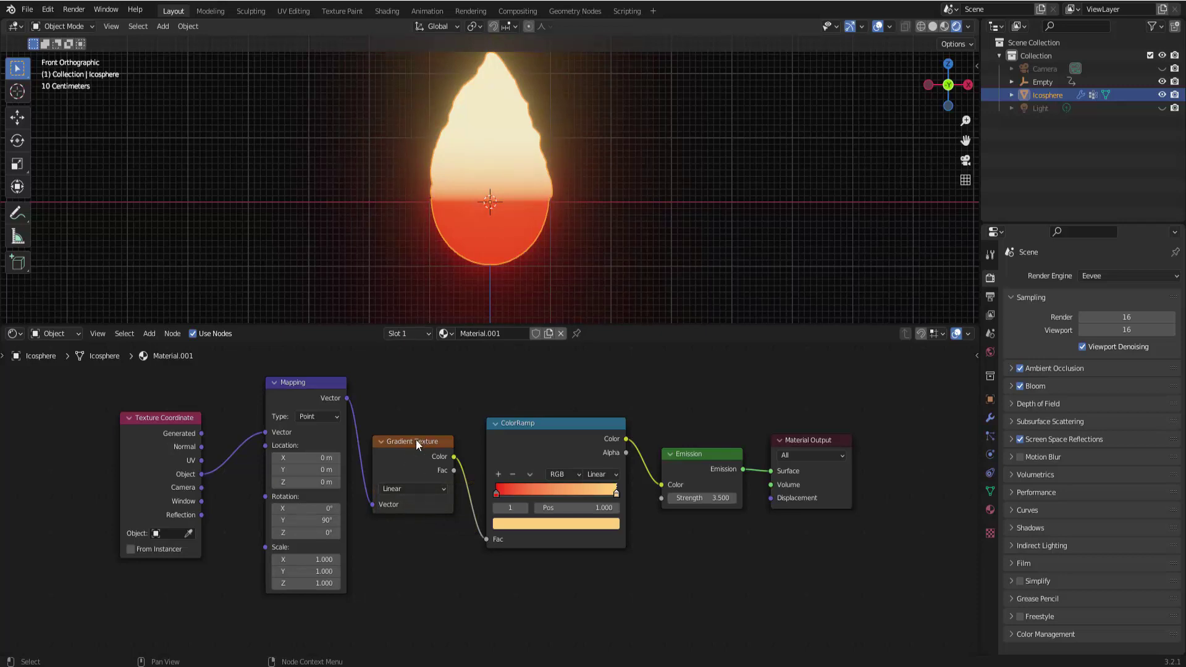
click(414, 490)
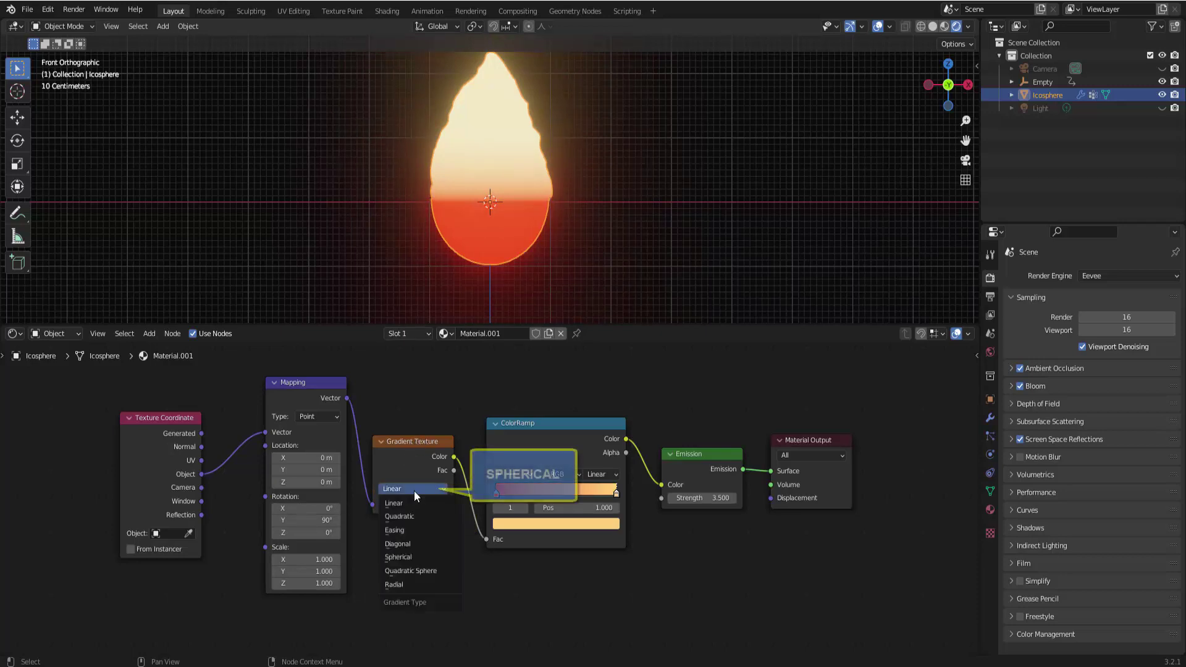
click(402, 557)
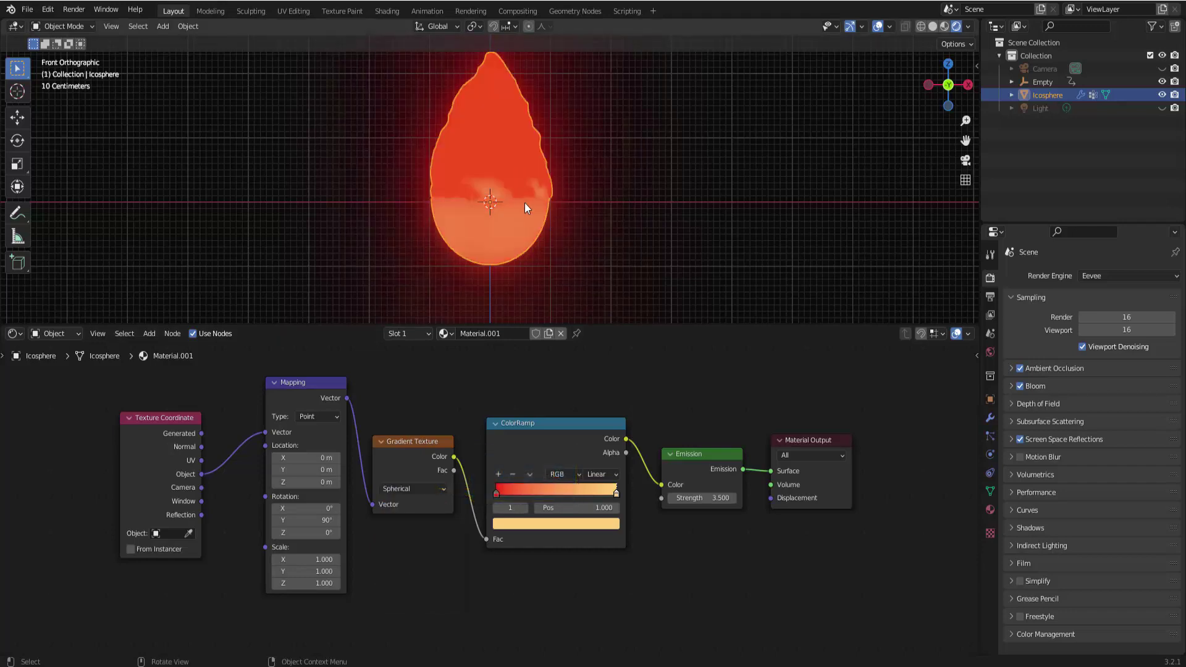
Step: Reposition the ColorRamp node and slide the pale end stop left along the ramp
drag(498, 494, 487, 491)
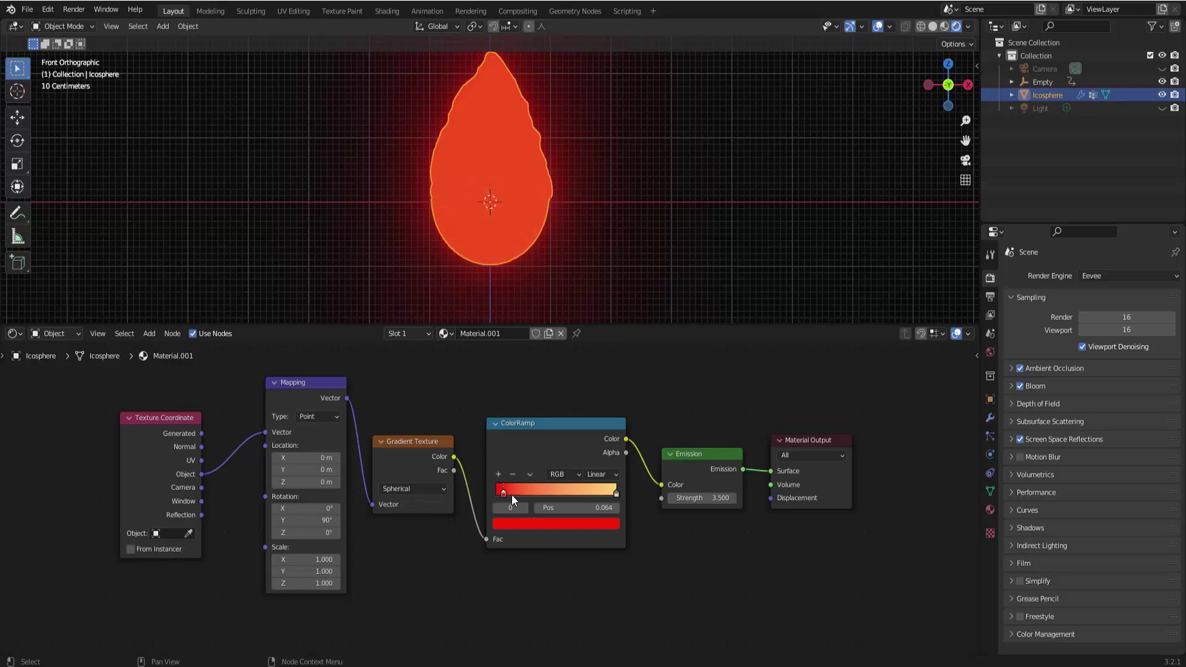
click(614, 497)
key(g)
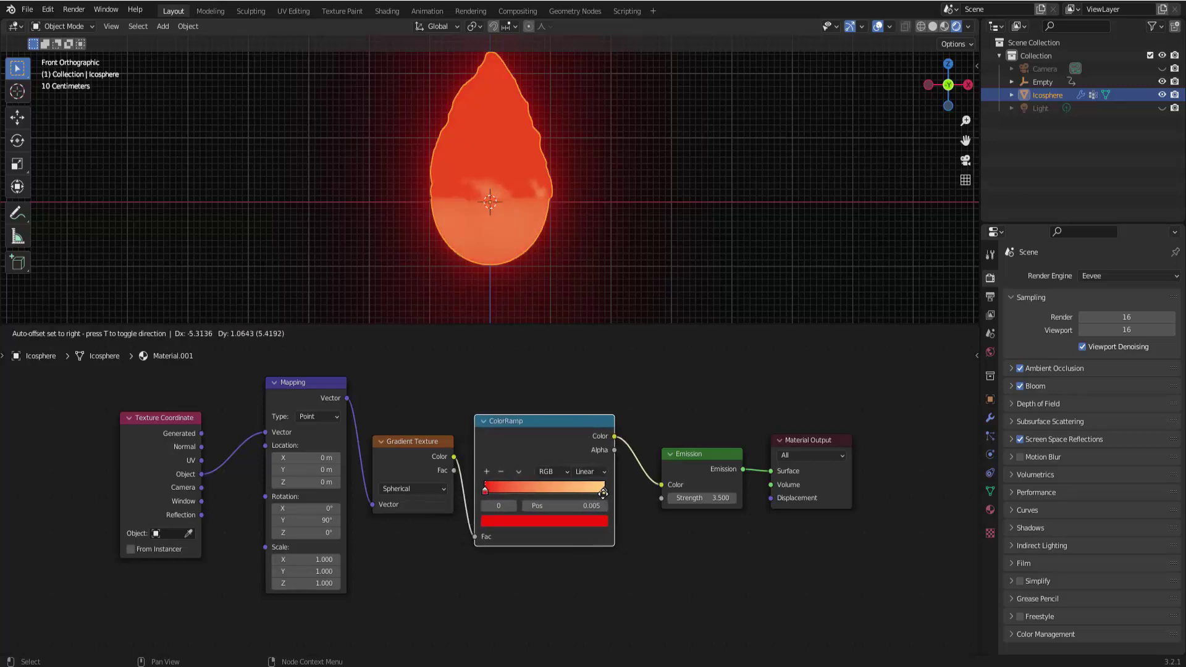
click(609, 495)
drag(604, 491, 513, 481)
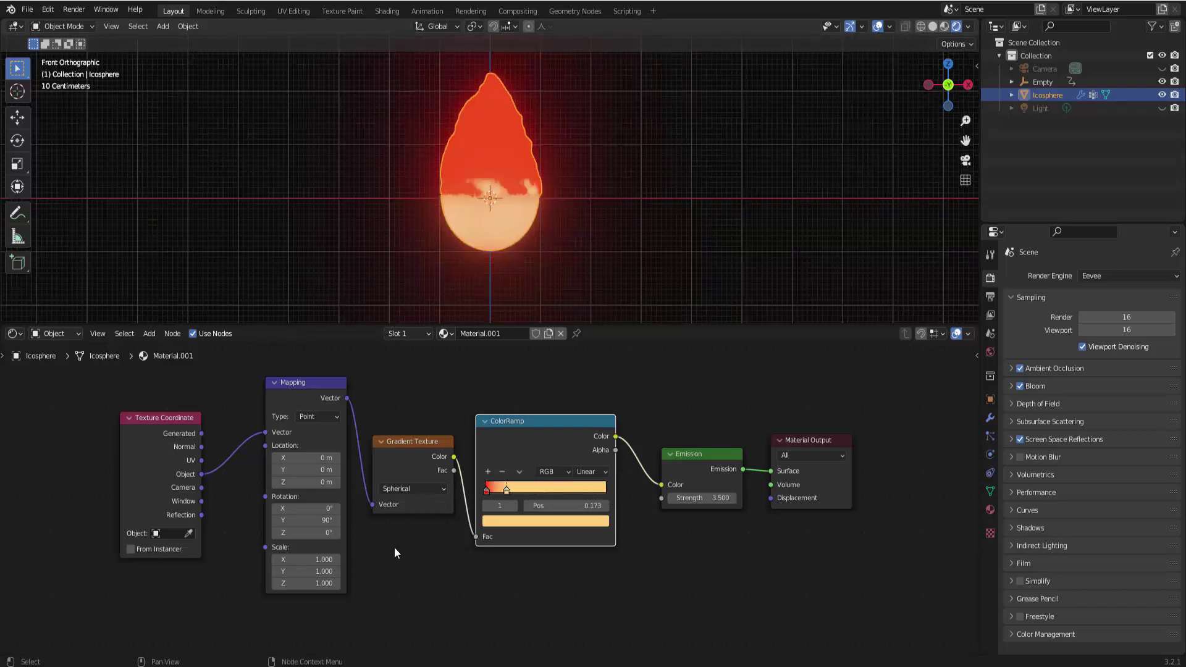
Step: Set Mapping Scale Z to 0.600 and slide the middle stop right to widen the red
click(309, 583)
text(-0.5)
key(Return)
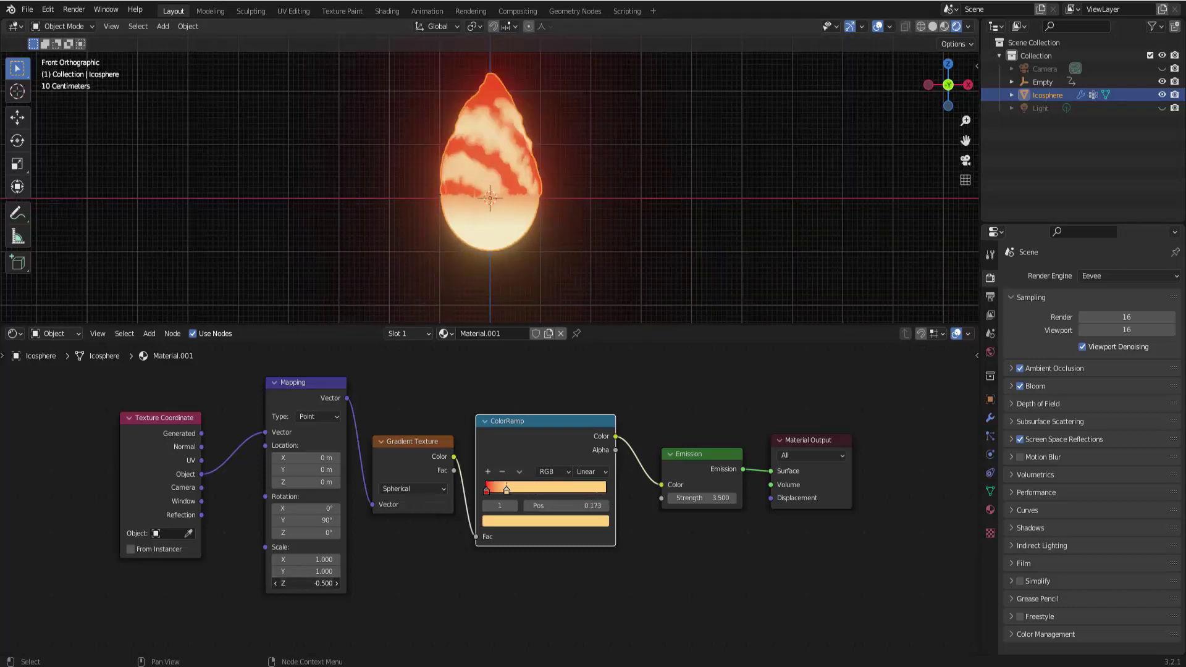
key(BackSpace)
drag(306, 584, 327, 583)
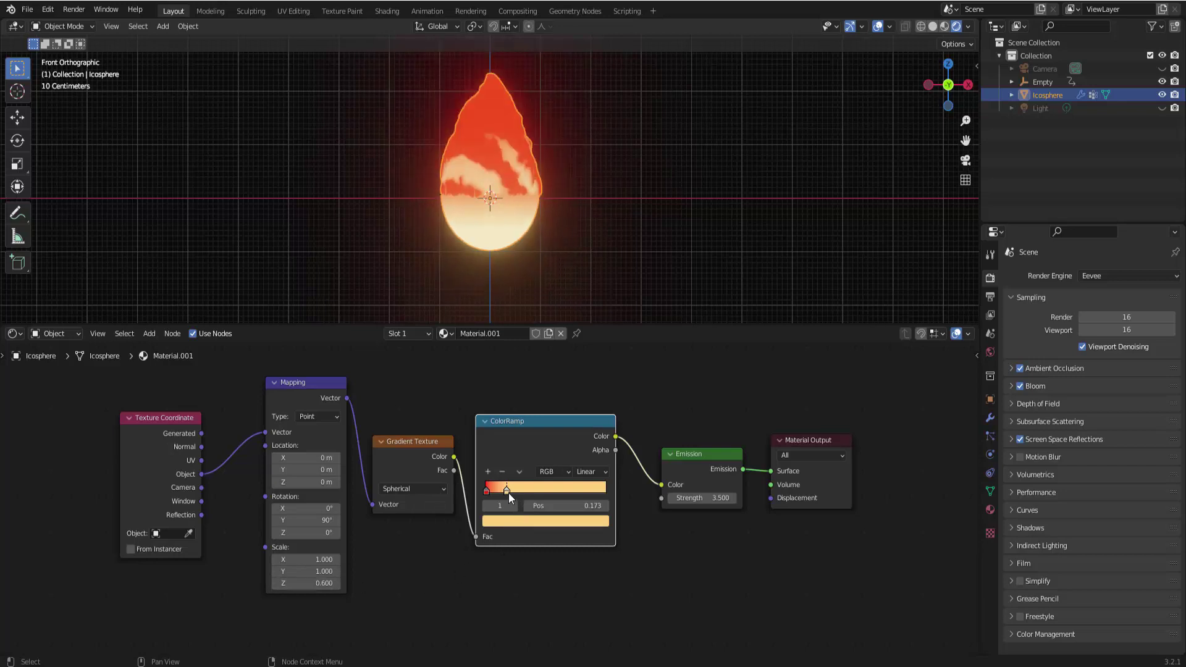
drag(509, 493, 563, 490)
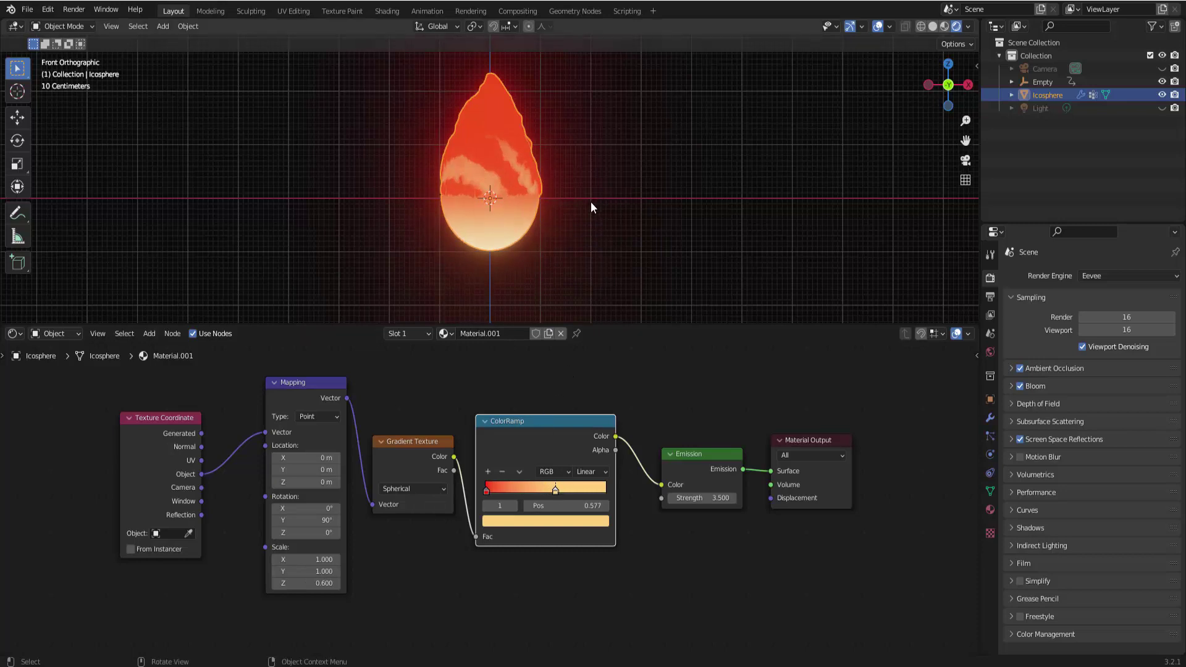
Step: Play the flame animation, orbit to a perspective view, and return the red stop to 0.000
key(alt+a)
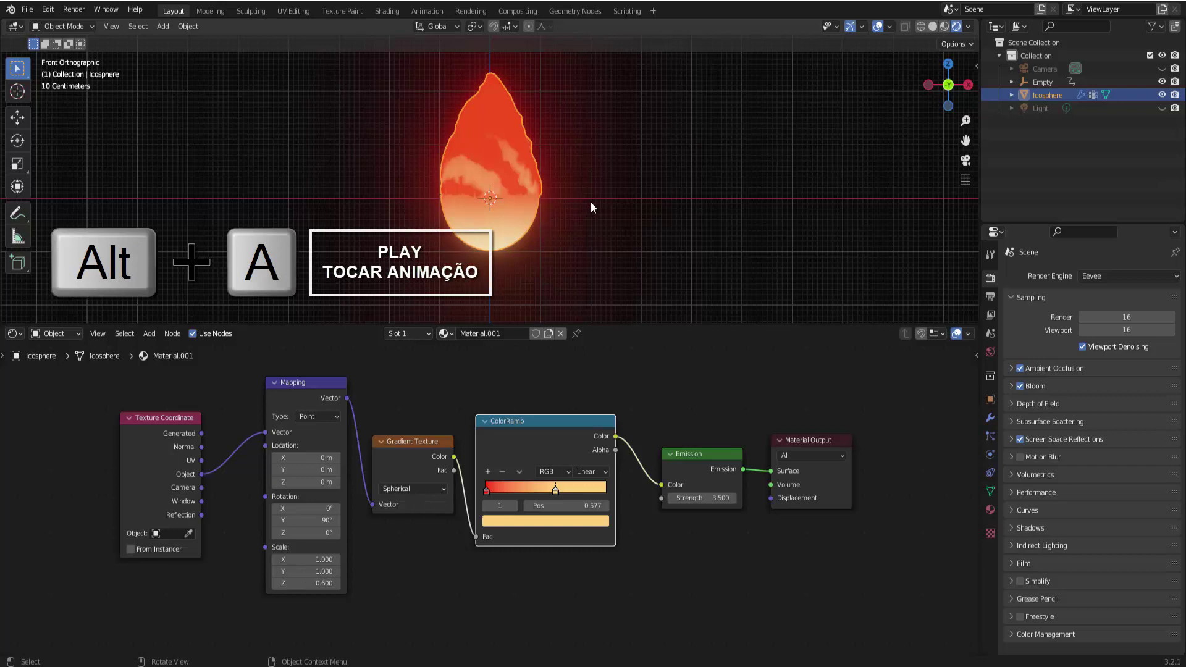
key(alt+a)
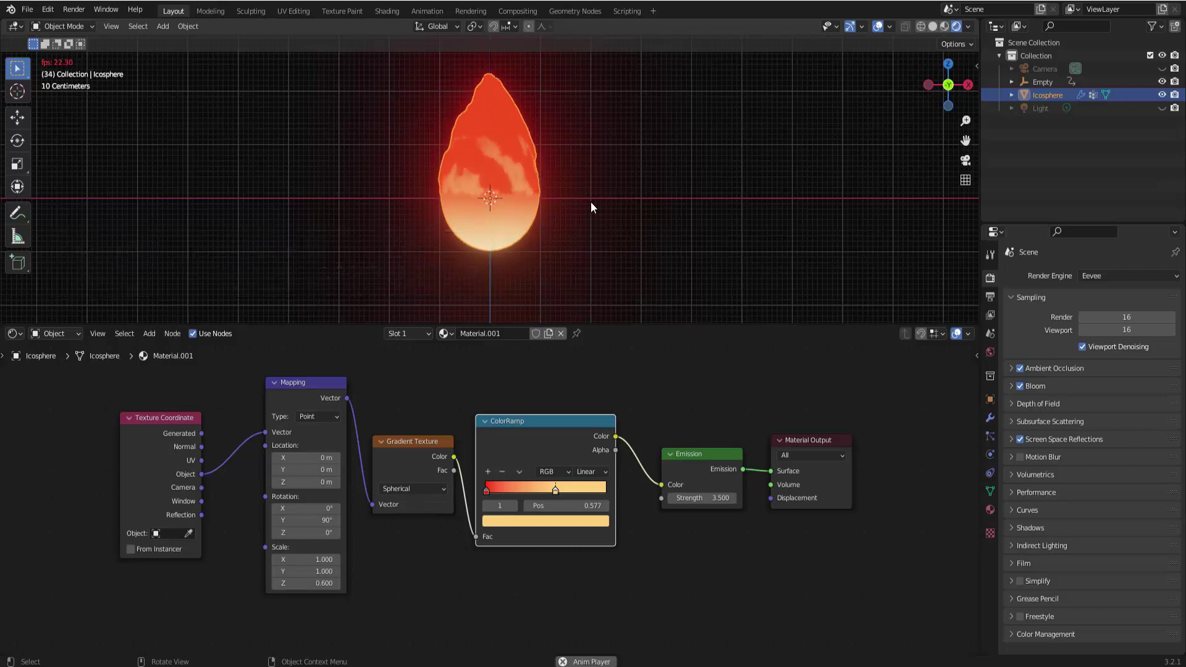
mouse_move(640, 216)
middle_down()
mouse_move(624, 248)
mouse_move(647, 203)
mouse_move(615, 235)
middle_up()
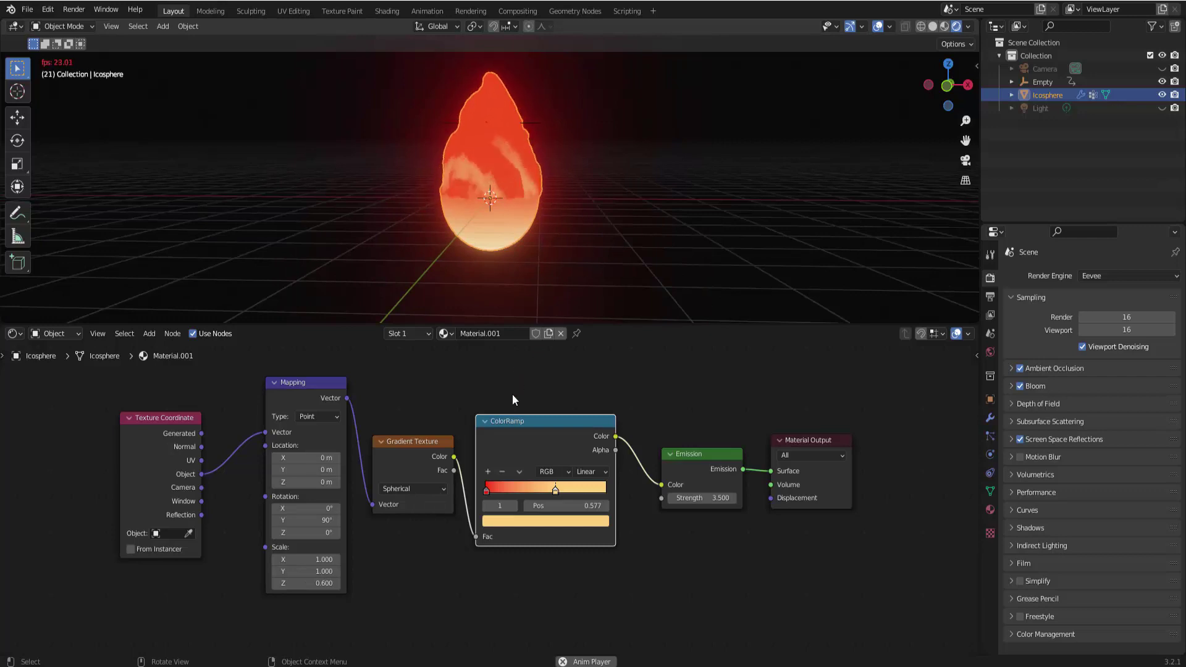
drag(486, 489, 600, 491)
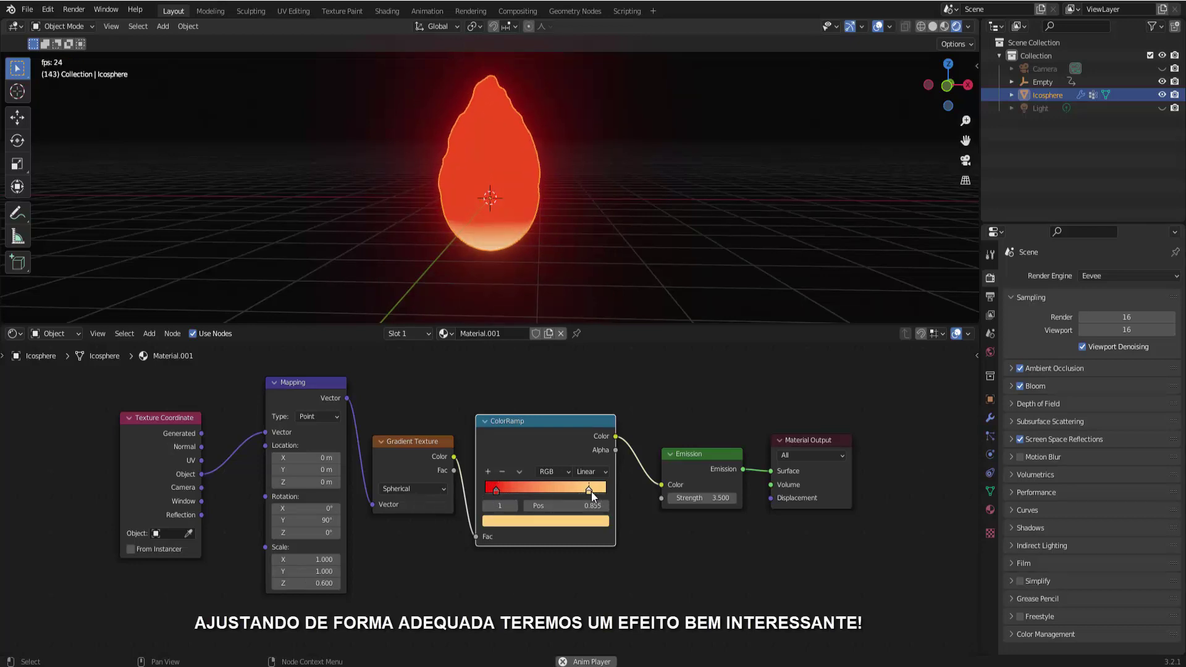
drag(494, 491, 486, 487)
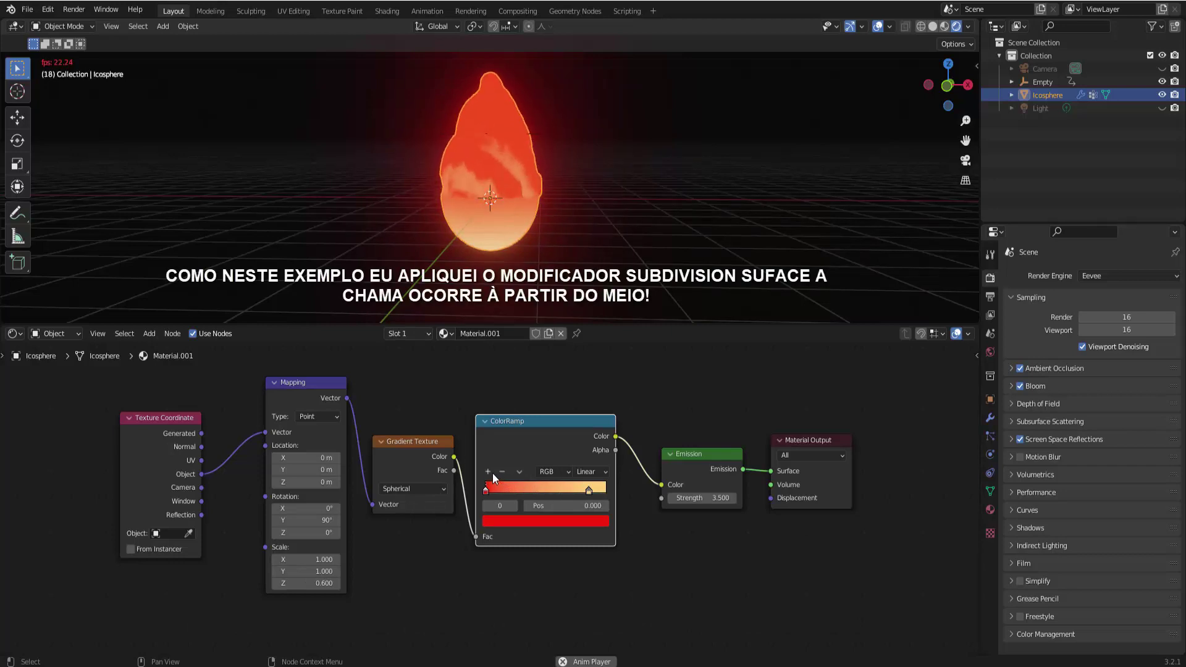
Step: Add a third, orange colour stop midway along the ramp at 0.427
click(489, 472)
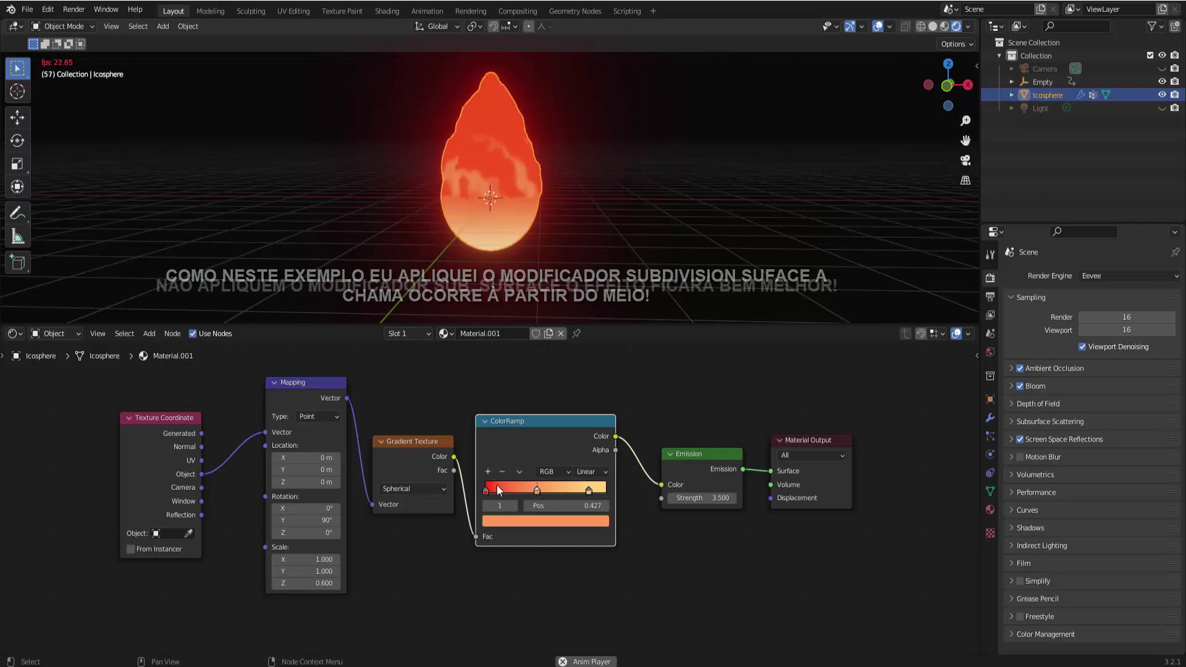
click(547, 522)
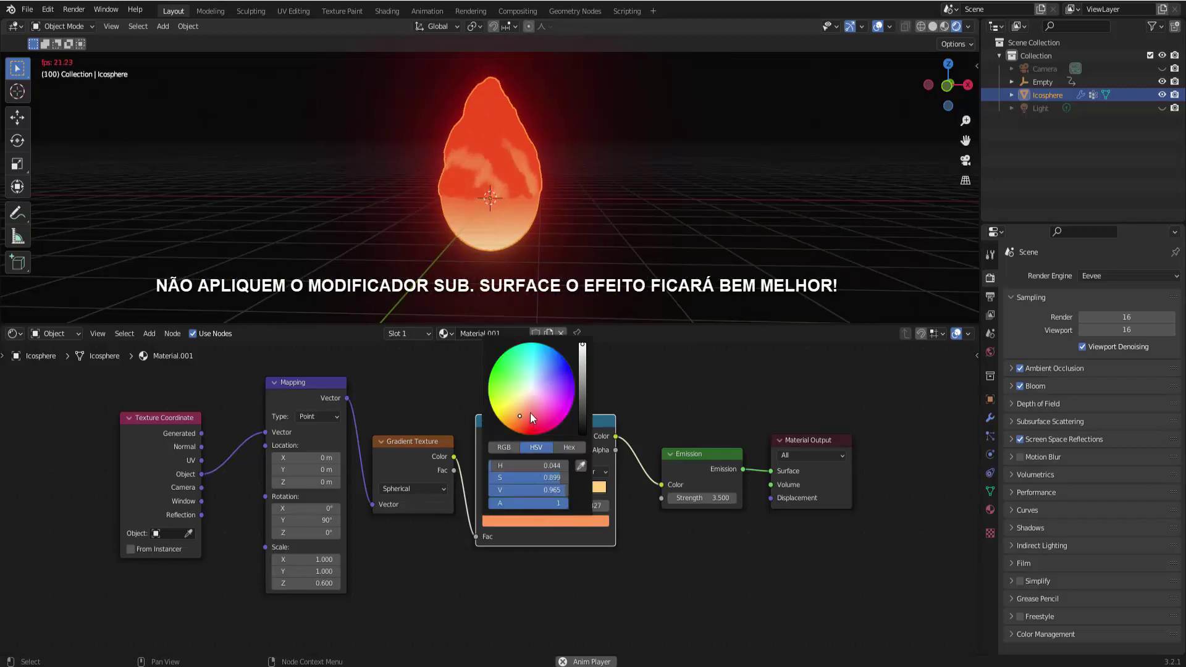
click(525, 394)
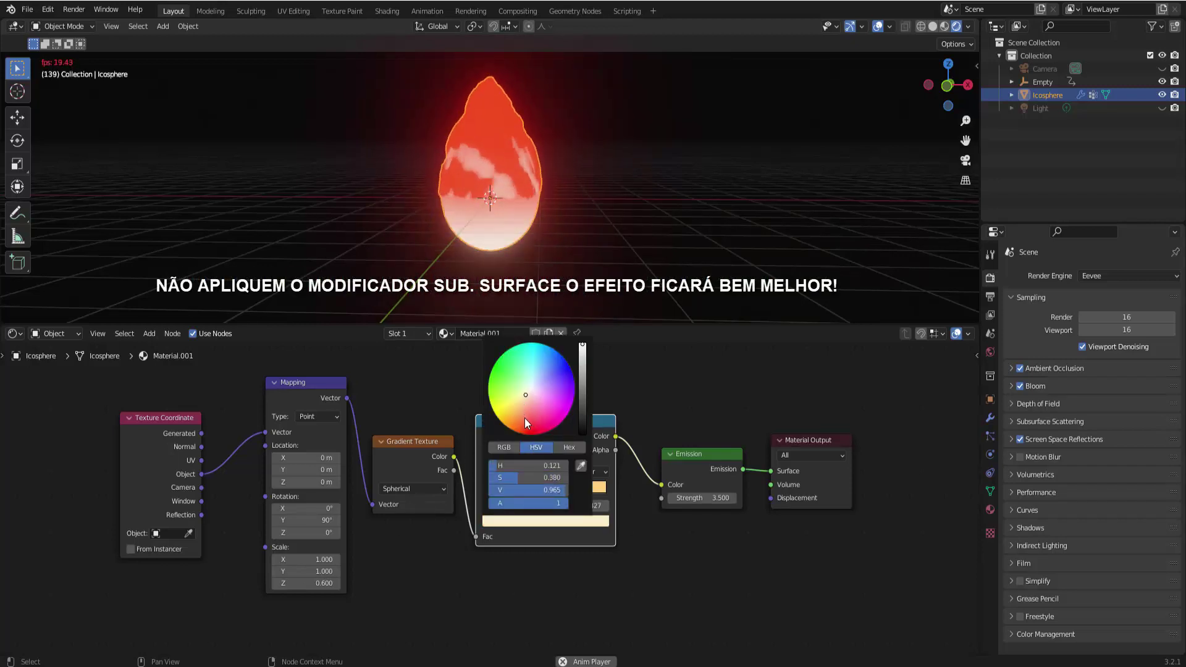
click(533, 418)
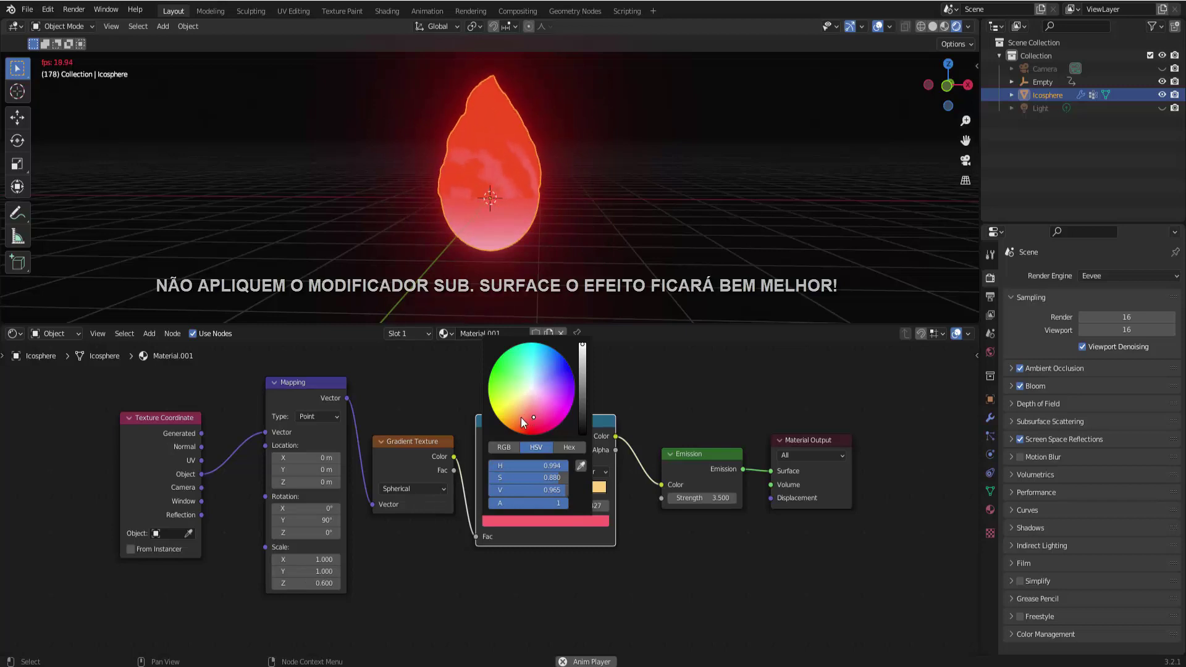
click(515, 412)
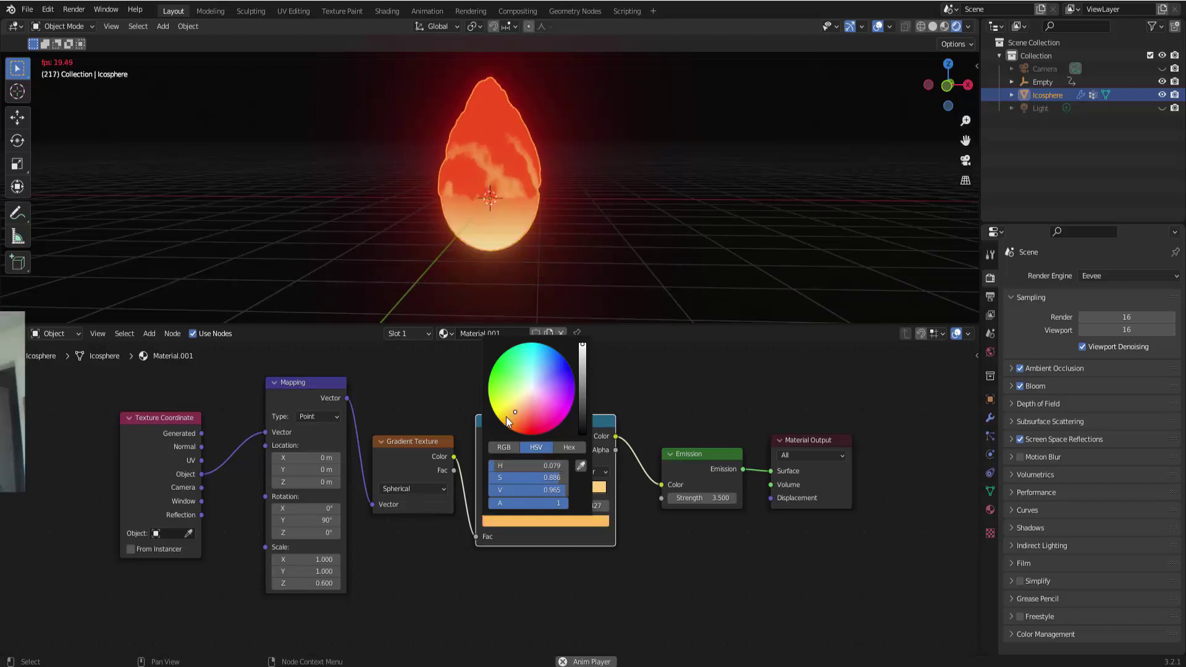
click(511, 416)
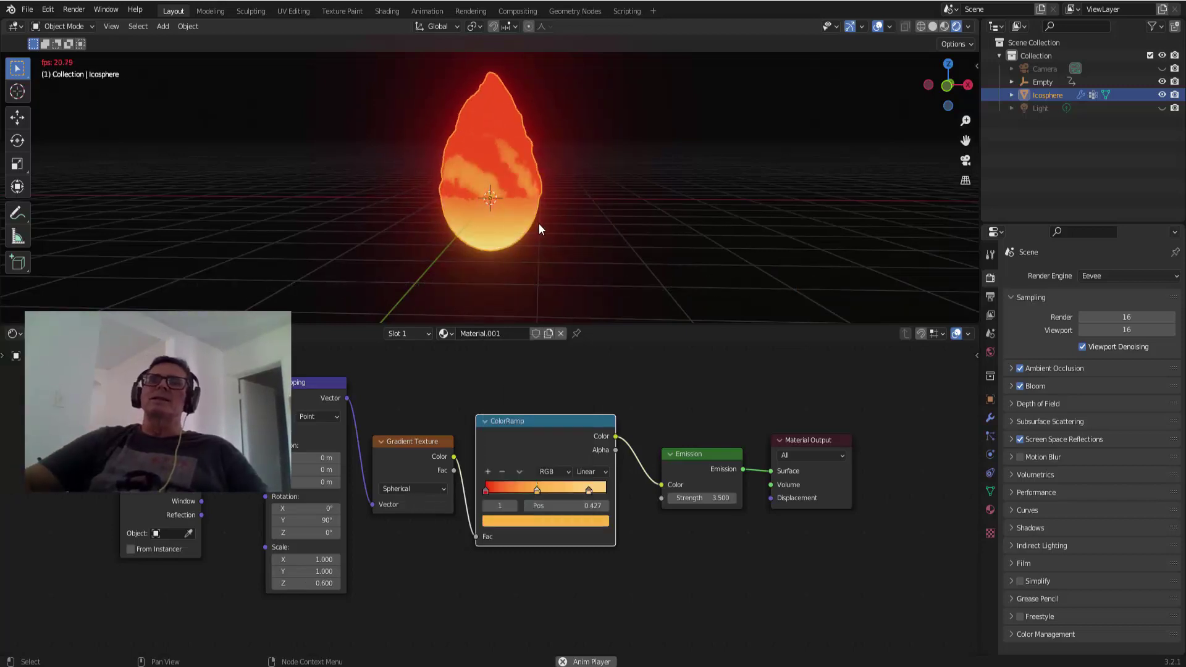
Step: Tilt the viewport to look down on the playing flame from above
middle_drag(548, 233, 543, 244)
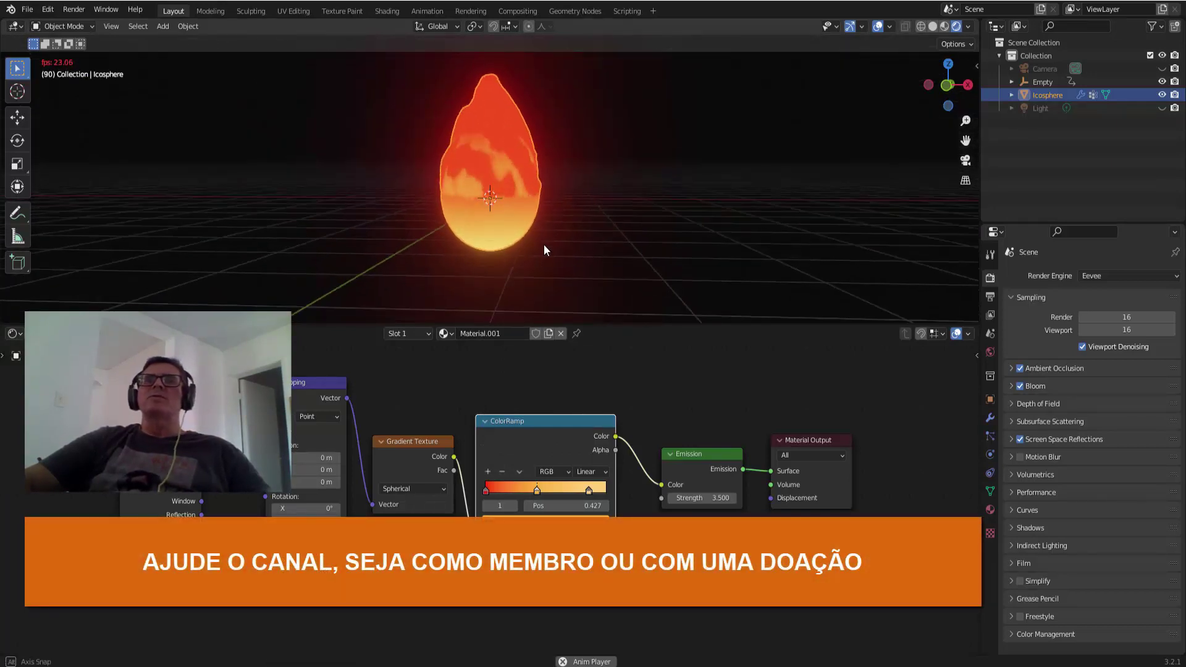